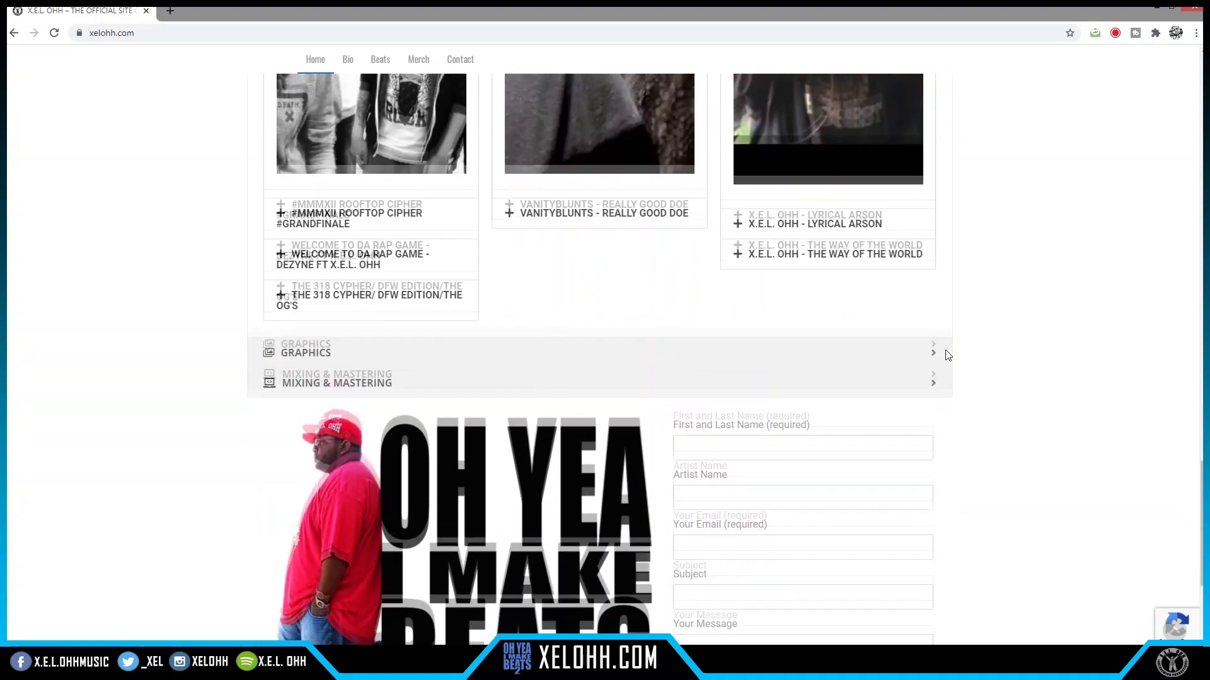
- Expand the Graphics section under Services on xelohh.com and browse its gallery of artwork
{"action": "left_click", "coordinate": [741, 315]}
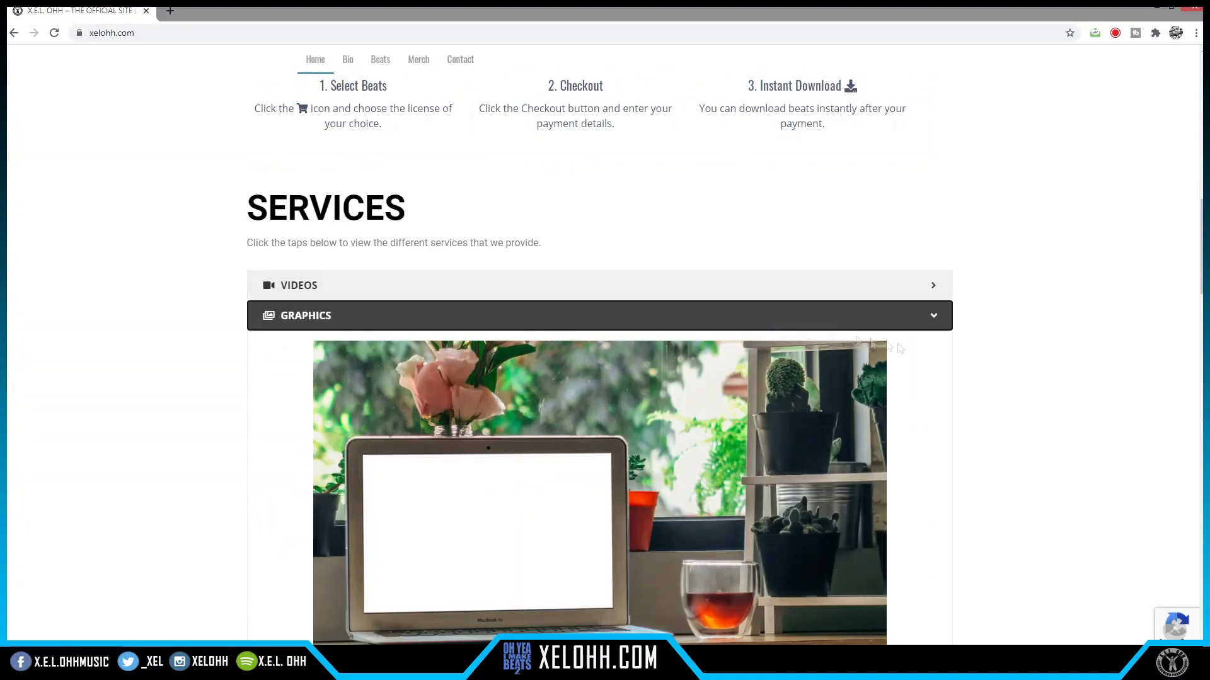
{"action": "scroll", "coordinate": [977, 375], "scroll_direction": "down", "scroll_amount": 10}
{"action": "scroll", "coordinate": [980, 376], "scroll_direction": "down", "scroll_amount": 20}
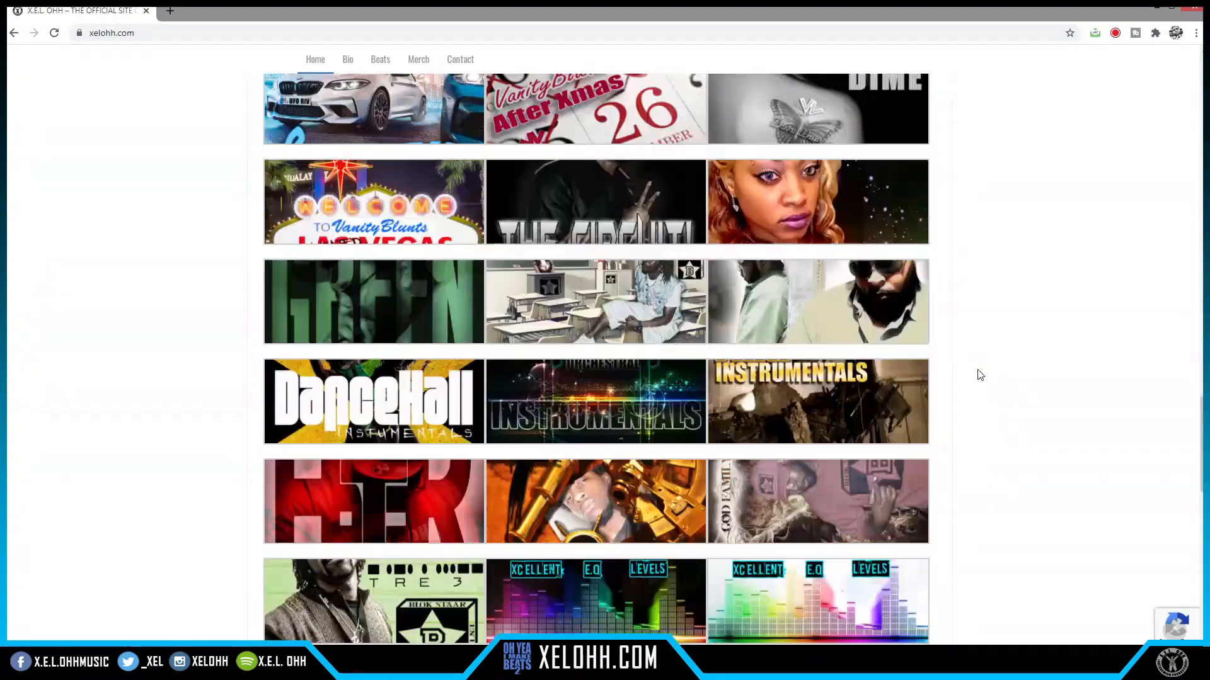
{"action": "left_click", "coordinate": [702, 275]}
{"action": "scroll", "coordinate": [963, 361], "scroll_direction": "up", "scroll_amount": 10}
{"action": "scroll", "coordinate": [965, 362], "scroll_direction": "down", "scroll_amount": 20}
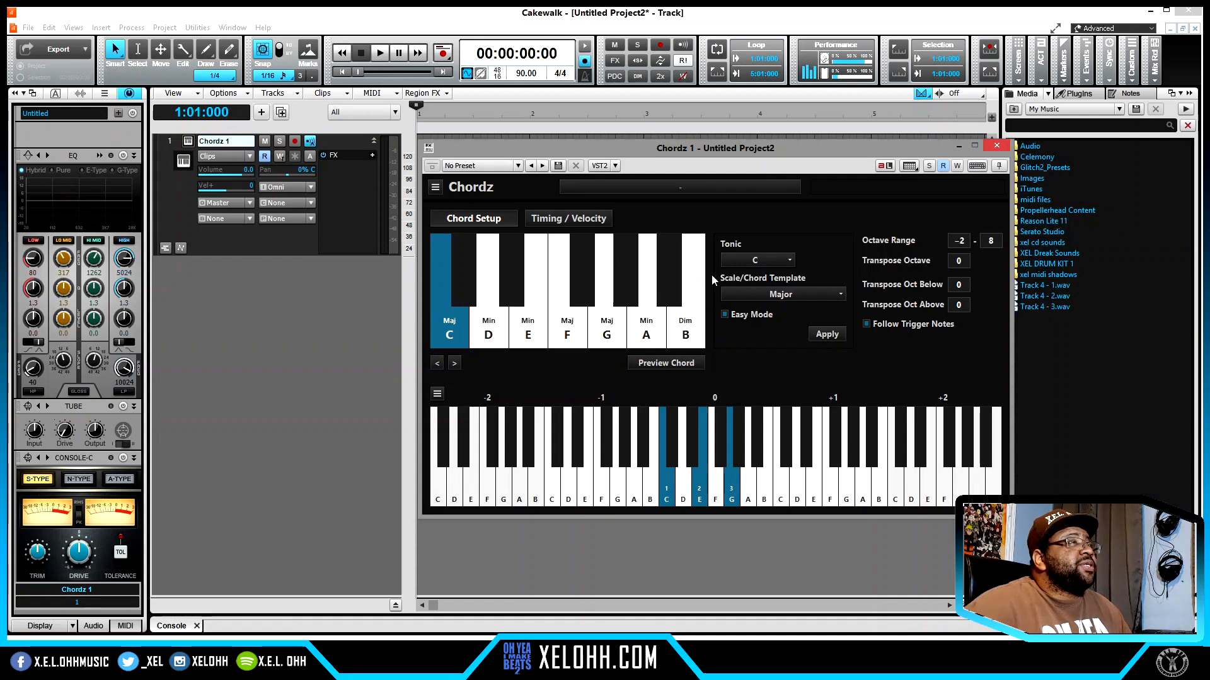
- Choose C# as the tonic in Chordz and review the available scale/chord templates, including the Scale Only options
{"action": "left_click", "coordinate": [792, 262]}
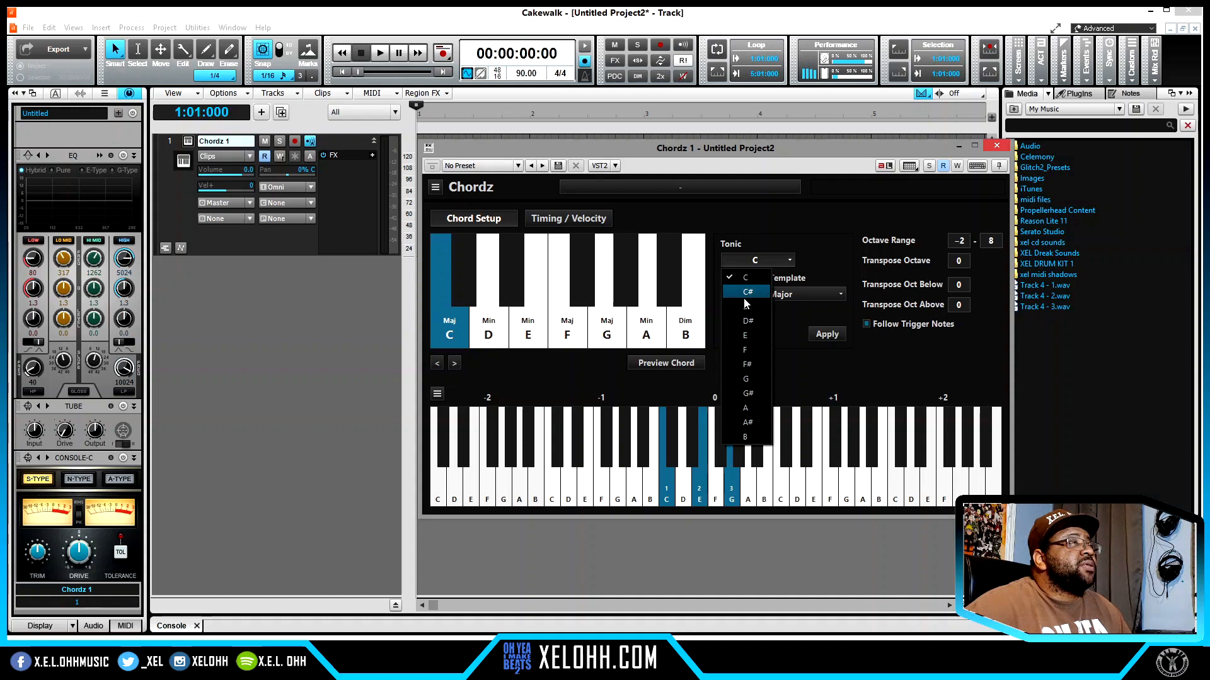
{"action": "left_click", "coordinate": [747, 293]}
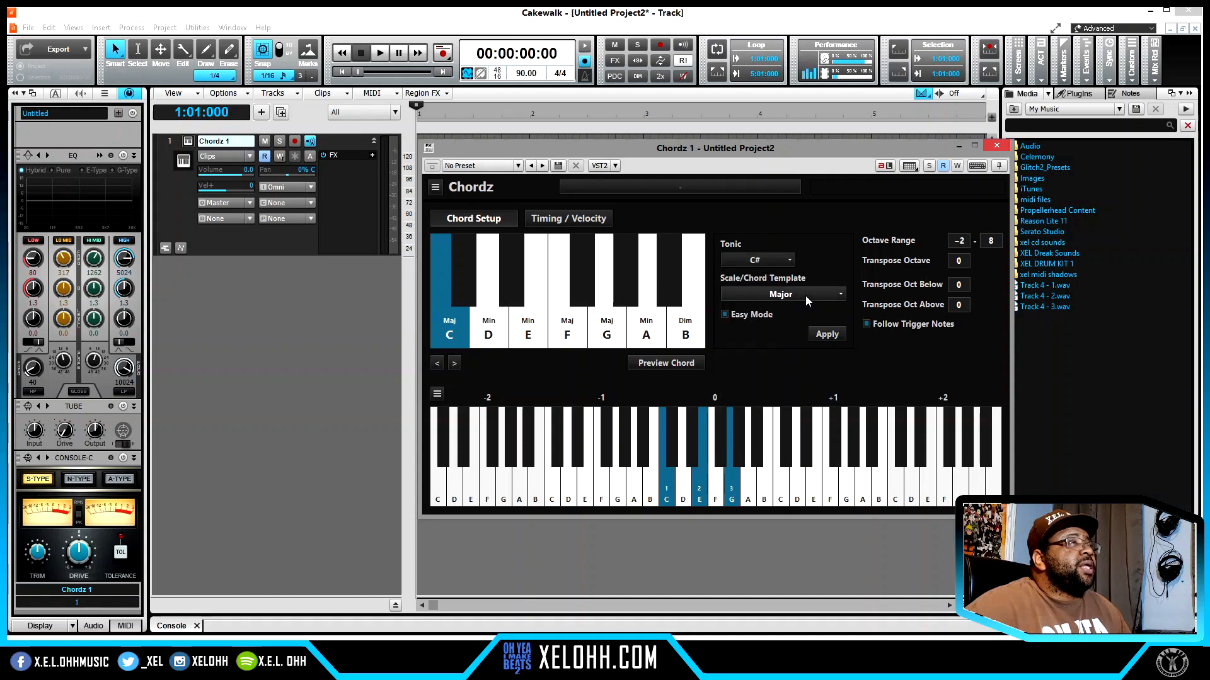
{"action": "left_click", "coordinate": [829, 298]}
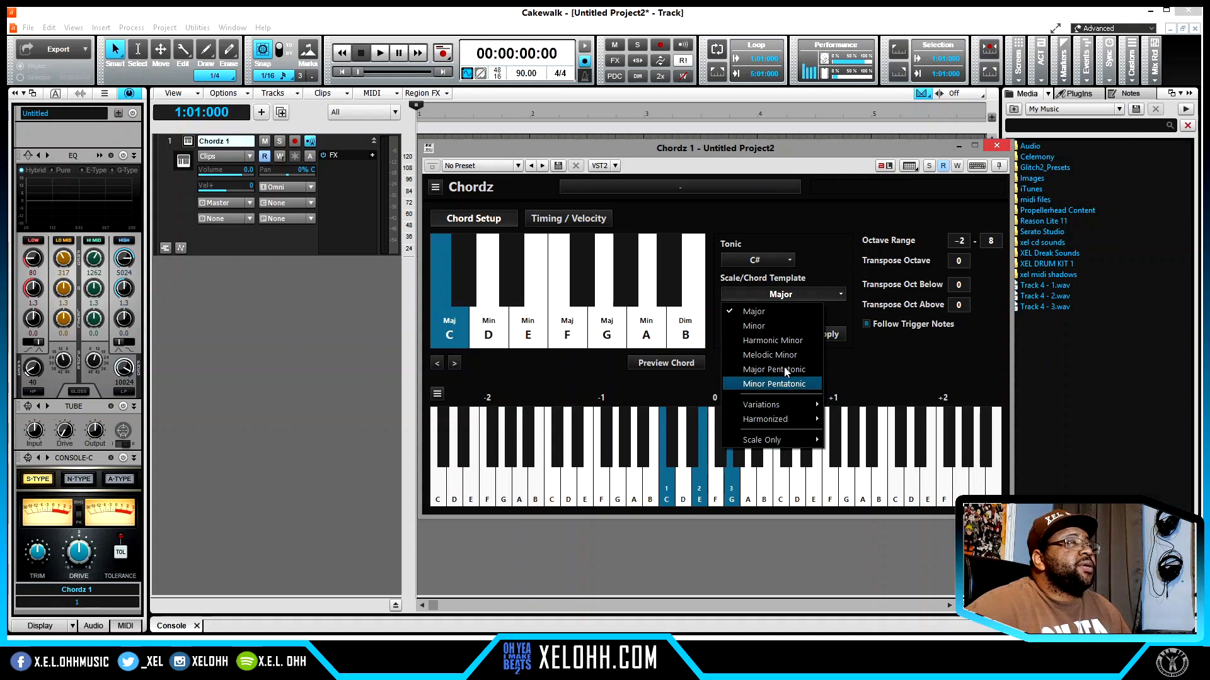
{"action": "mouse_move", "coordinate": [785, 410]}
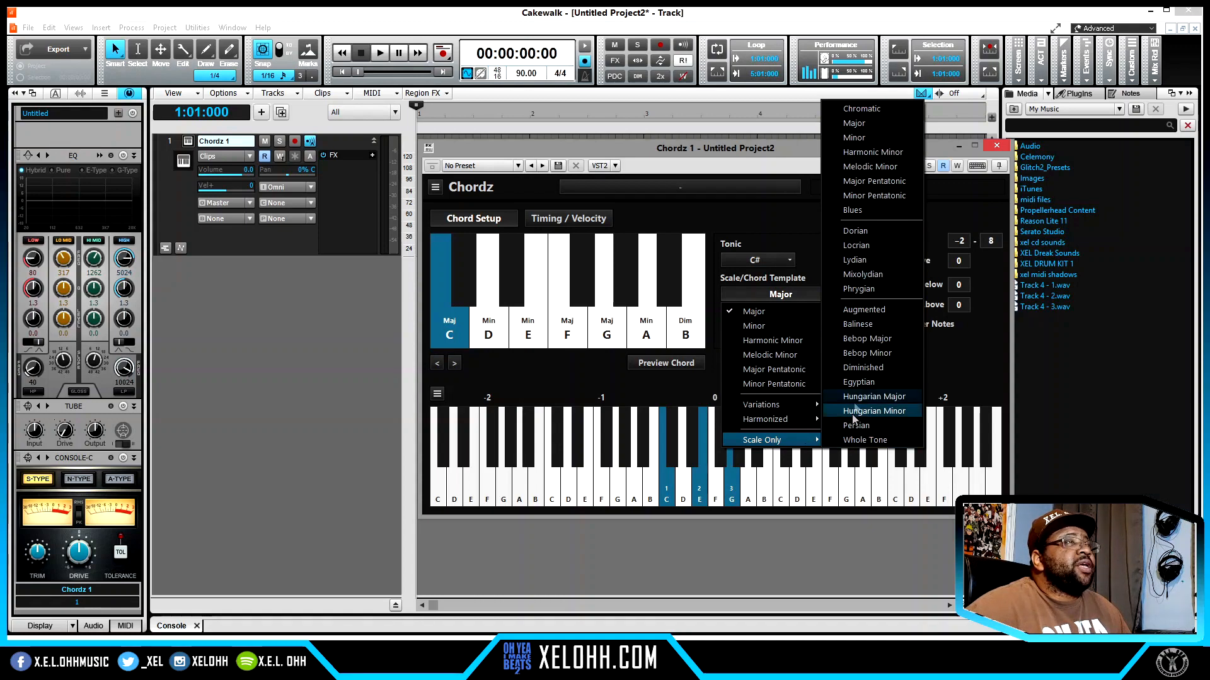
{"action": "left_click", "coordinate": [800, 231]}
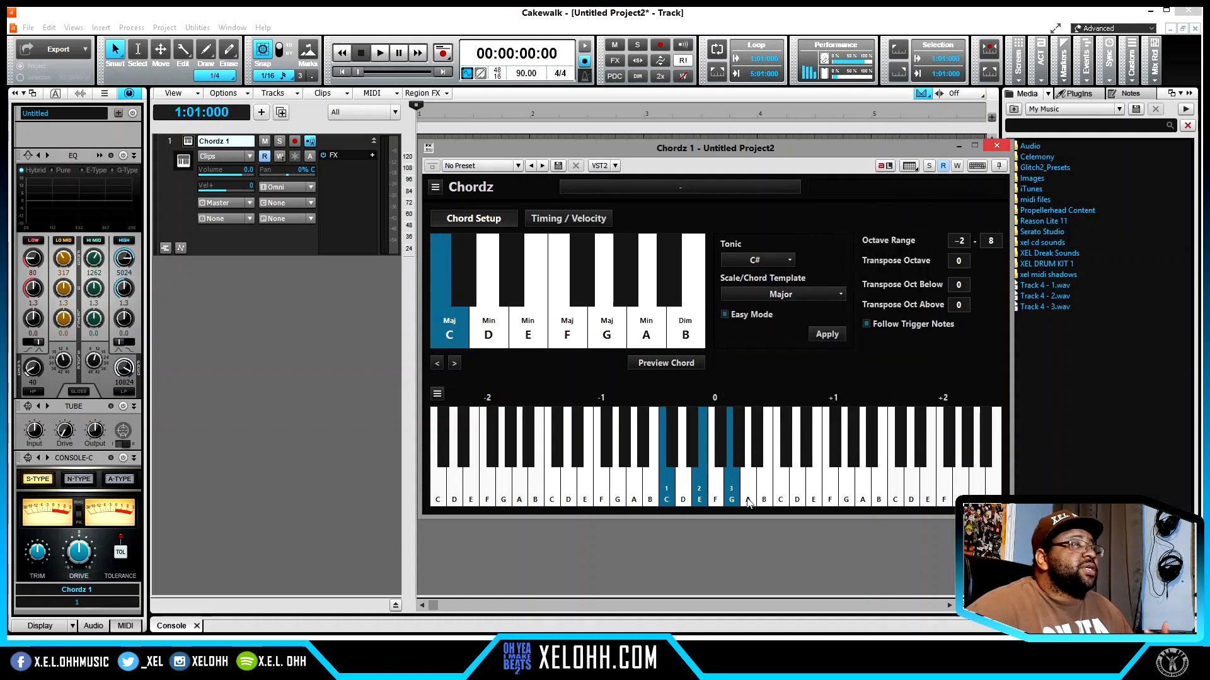
- Try adding the notes B and C# to the C major chord on the Chordz keyboard
{"action": "left_click", "coordinate": [764, 494]}
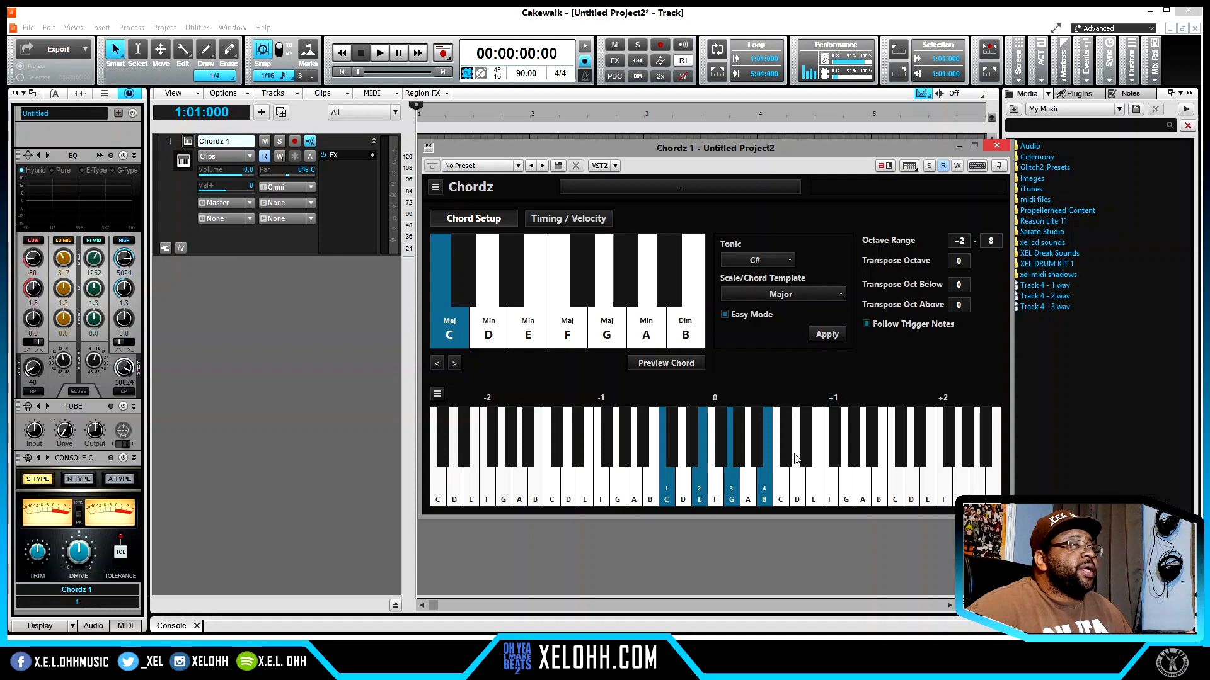
{"action": "left_click", "coordinate": [789, 457]}
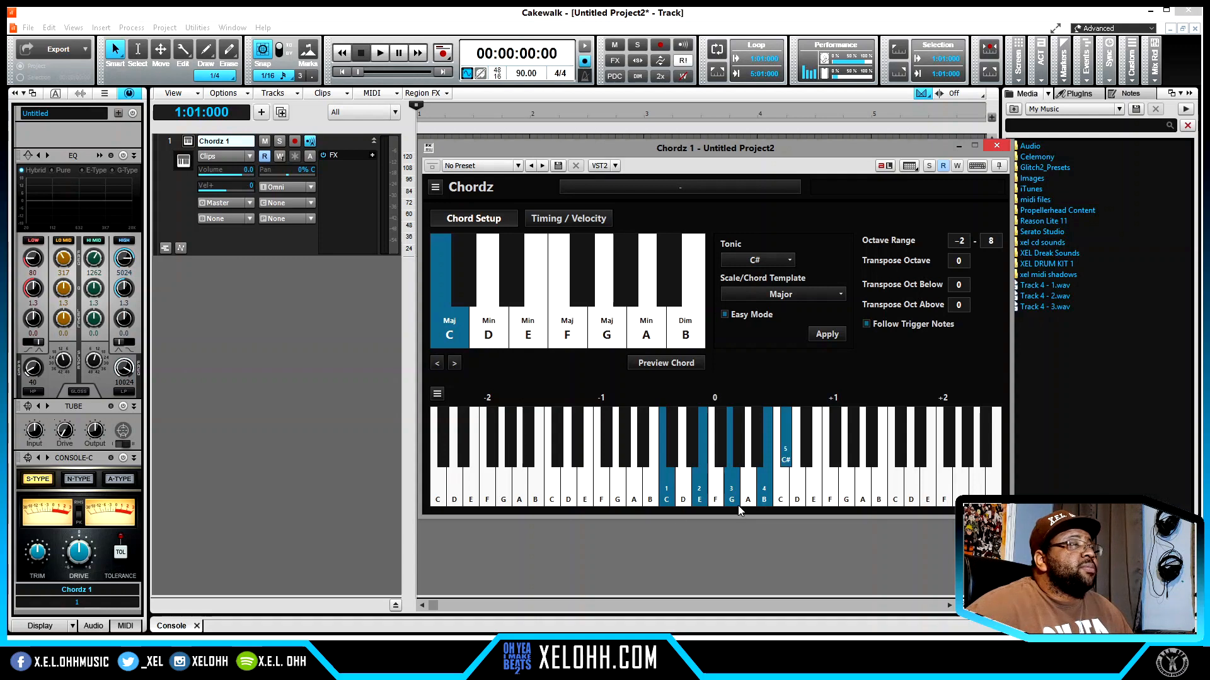
{"action": "left_click", "coordinate": [660, 501]}
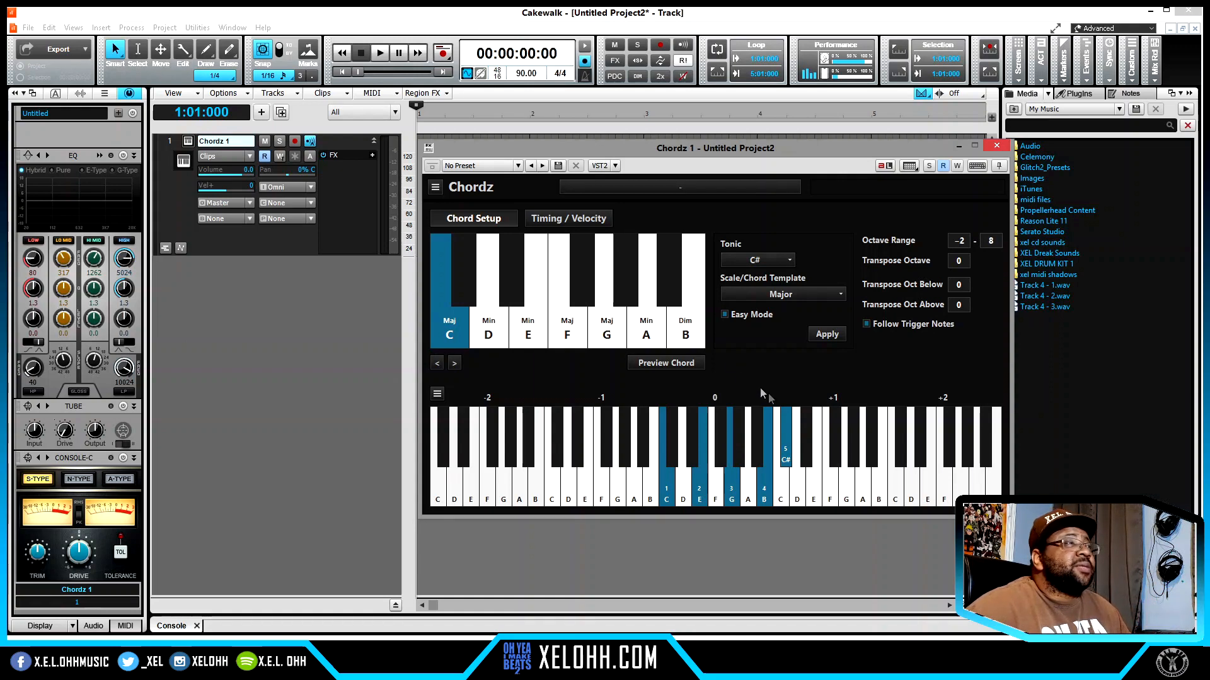
- Review the main Chordz plug-in options for presets, MIDI CC, scaling, skin and updates
{"action": "left_click", "coordinate": [436, 188]}
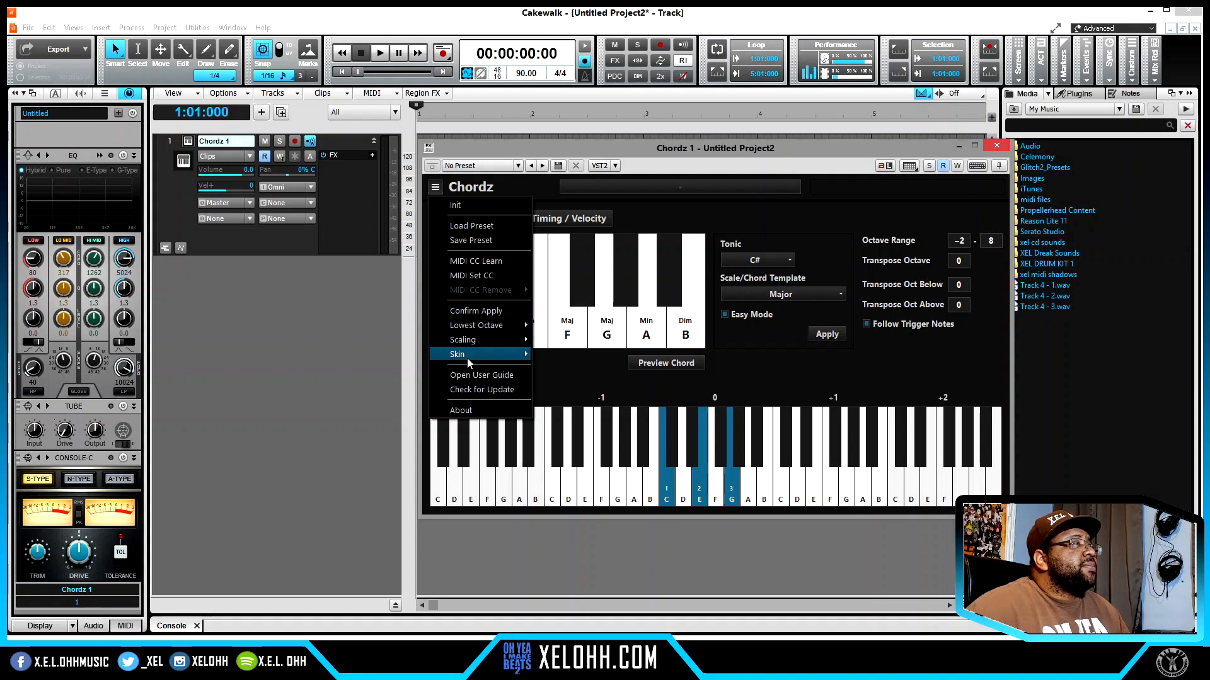
{"action": "mouse_move", "coordinate": [469, 362]}
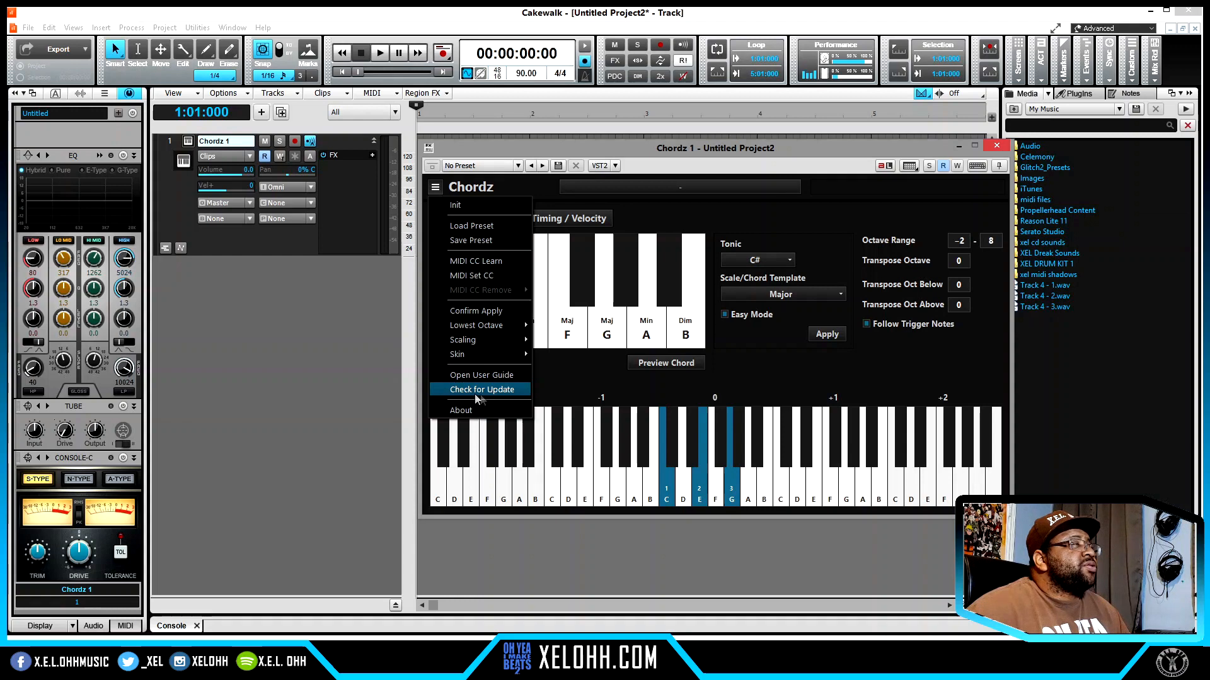
{"action": "left_click", "coordinate": [759, 365]}
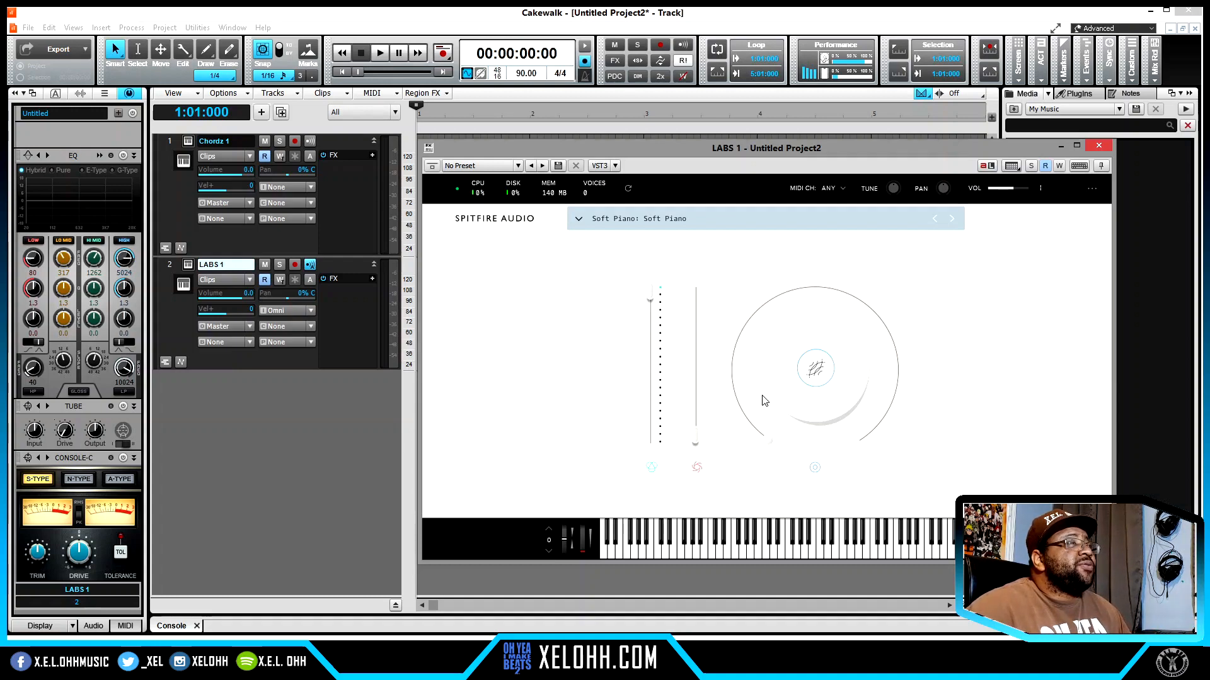
- Browse the LABS presets by the Piano and Drums categories and load the Drums preset
{"action": "left_click", "coordinate": [678, 213]}
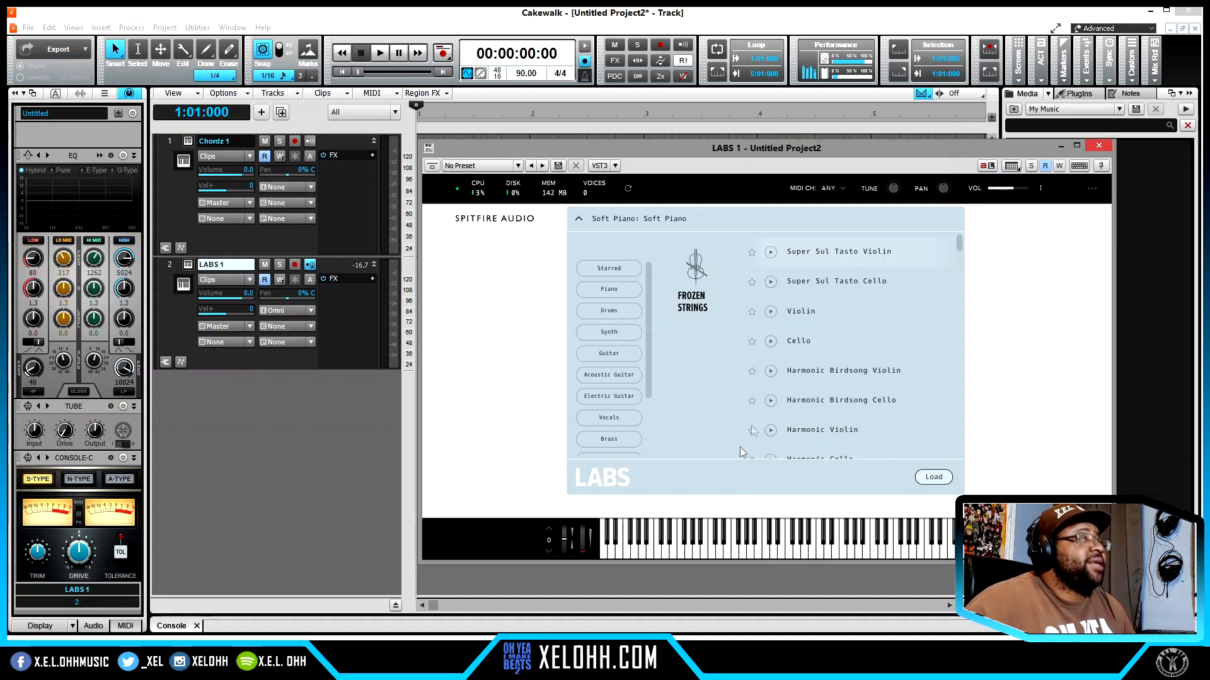
{"action": "left_click", "coordinate": [608, 290]}
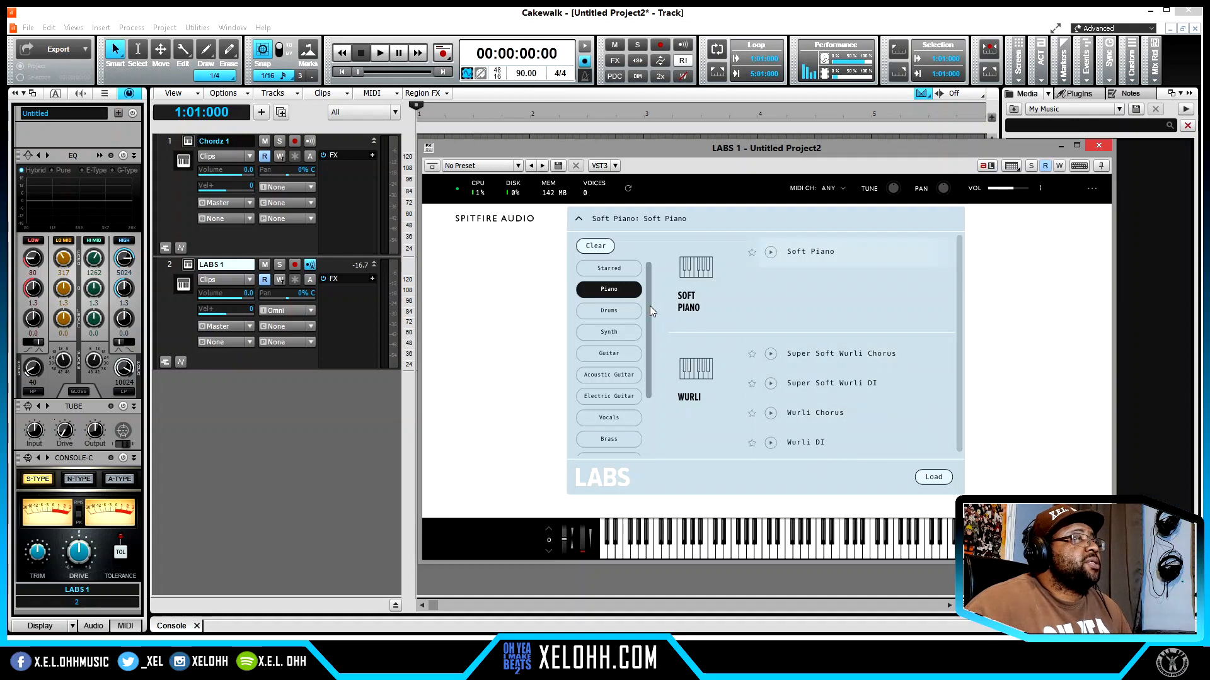
{"action": "scroll", "coordinate": [838, 385], "scroll_direction": "down", "scroll_amount": 1}
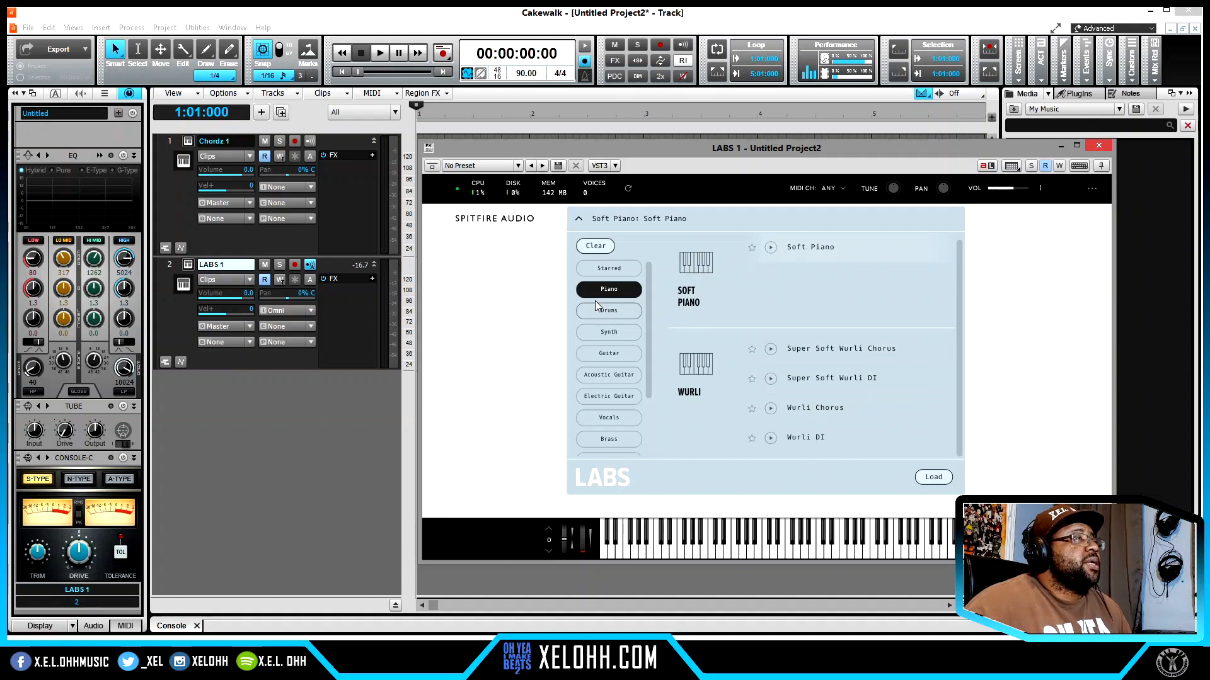
{"action": "left_click", "coordinate": [608, 312]}
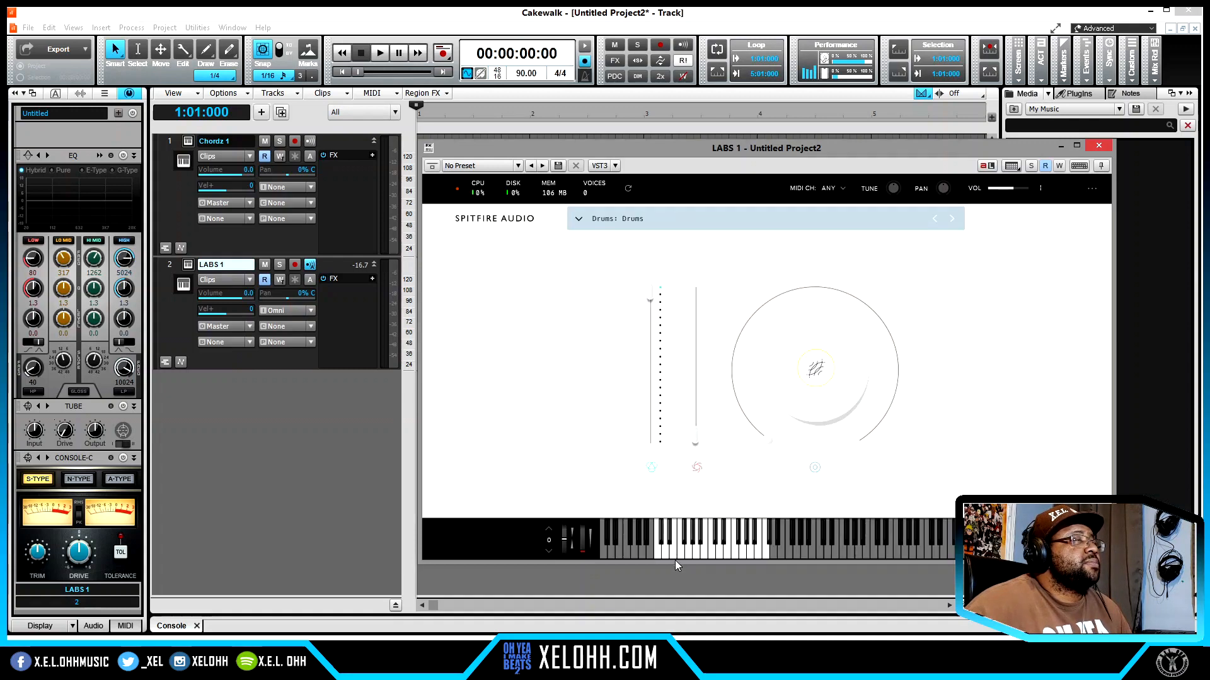
- Play several notes across the LABS keyboard to audition the drum sounds
{"action": "left_click", "coordinate": [669, 554]}
{"action": "left_click", "coordinate": [664, 545]}
{"action": "left_click", "coordinate": [673, 551]}
{"action": "left_click", "coordinate": [708, 550]}
{"action": "left_click", "coordinate": [727, 547]}
{"action": "left_click", "coordinate": [747, 546]}
{"action": "left_click", "coordinate": [759, 550]}
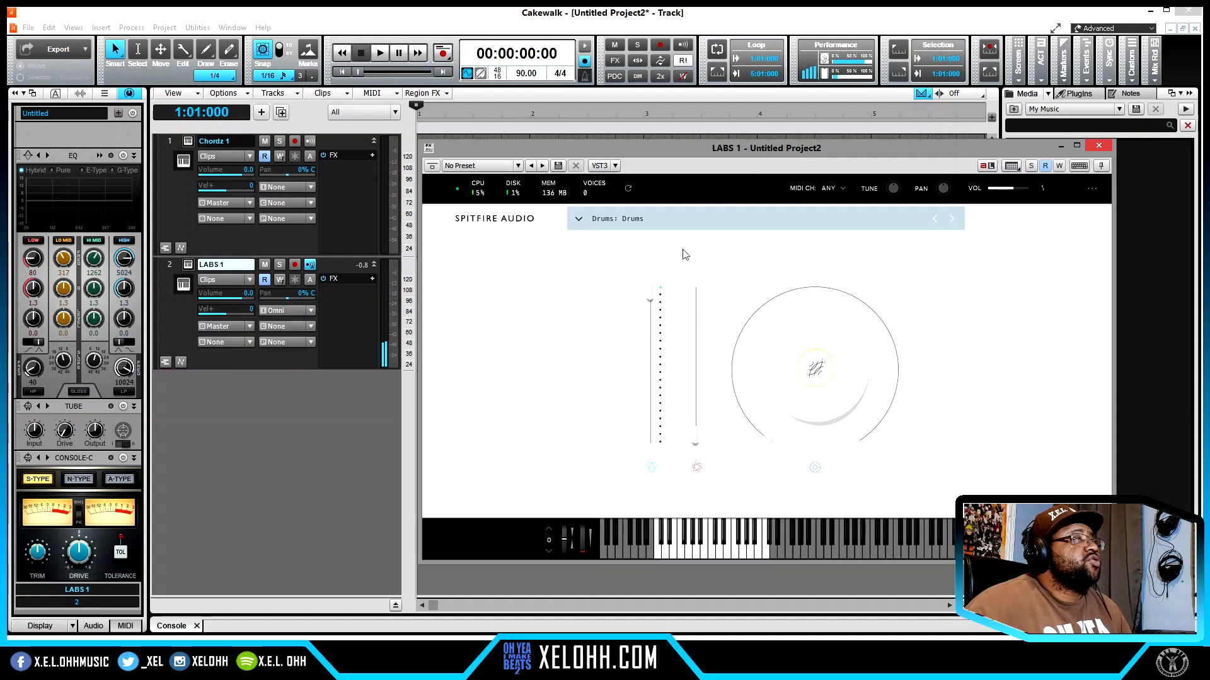
- Load Modular Pianos: 01 Granular Piano from the Synth category, followed by Moon Guitar: Ensemble from the Acoustic Guitar category
{"action": "left_click", "coordinate": [608, 224]}
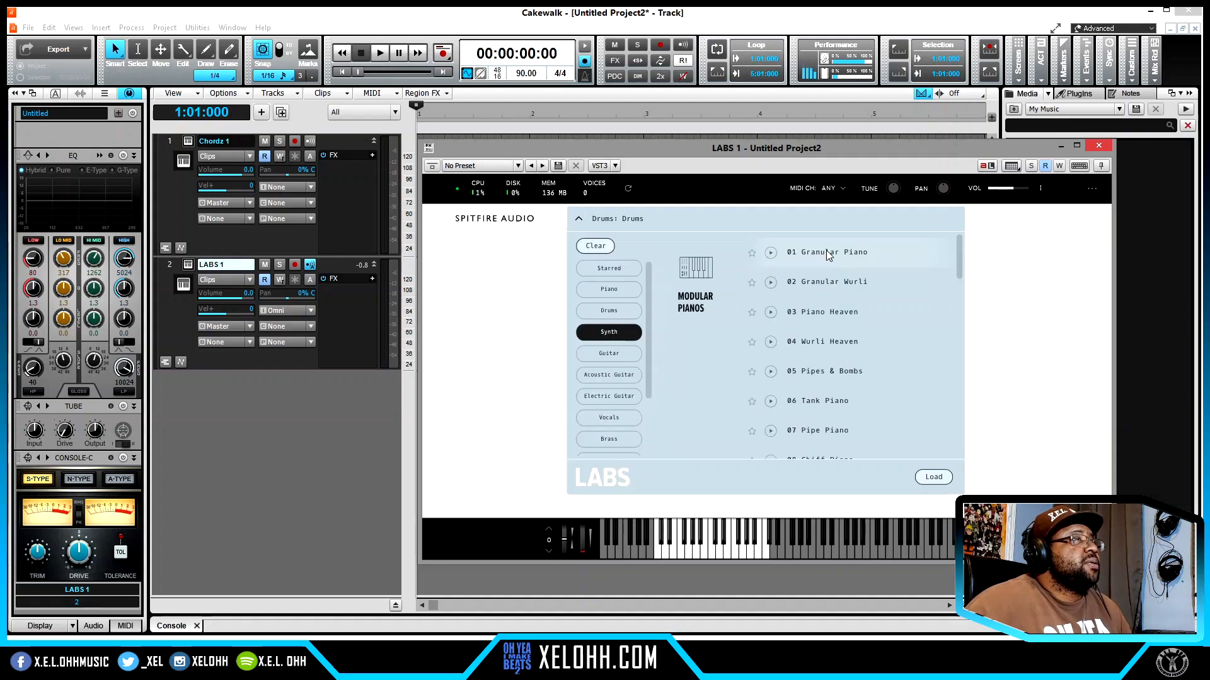
{"action": "left_click", "coordinate": [826, 251]}
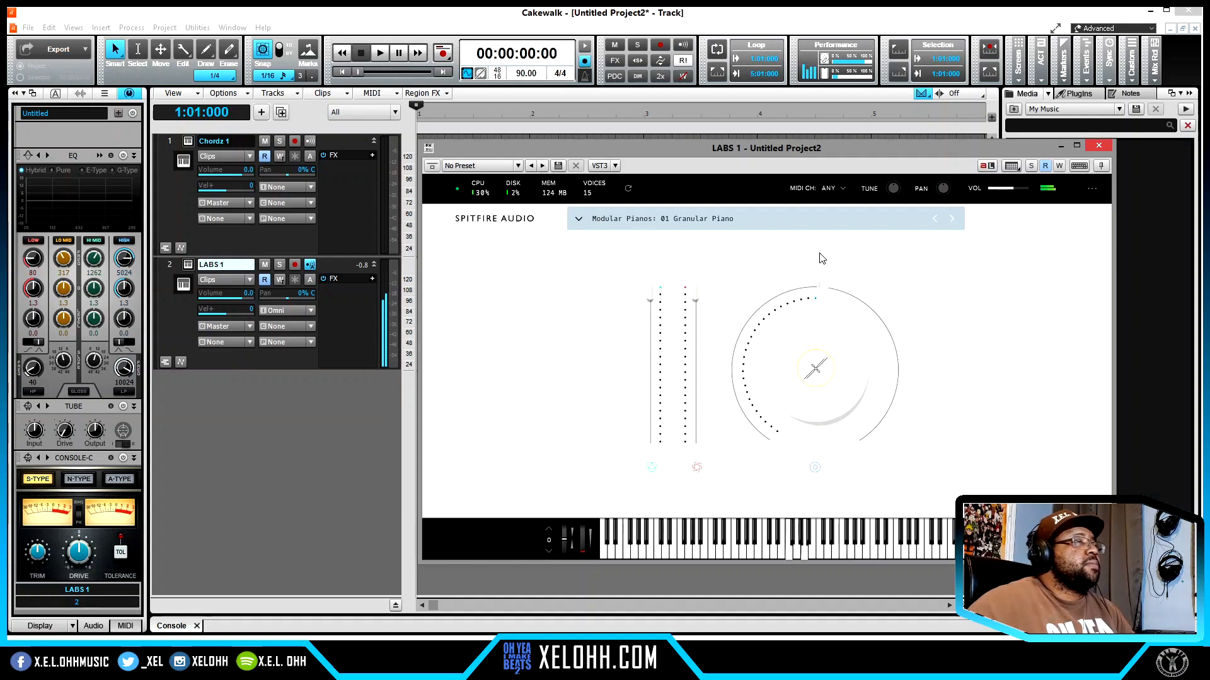
{"action": "left_click", "coordinate": [580, 224]}
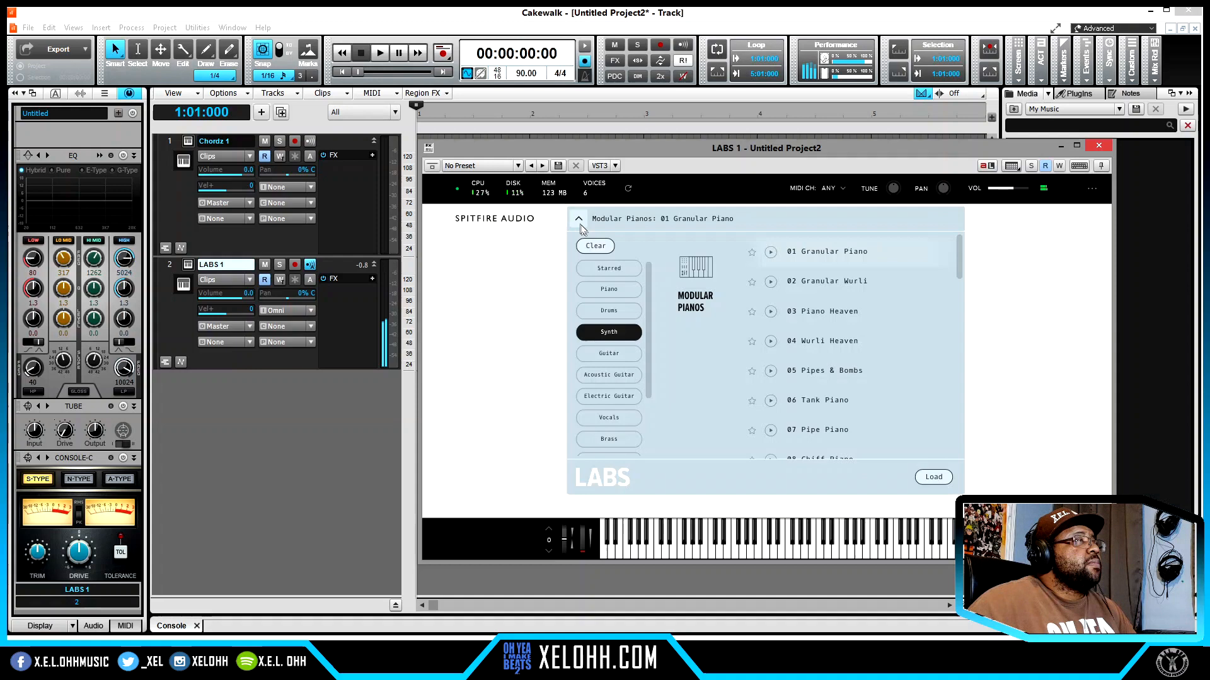
{"action": "left_click", "coordinate": [610, 334]}
{"action": "left_click", "coordinate": [609, 354]}
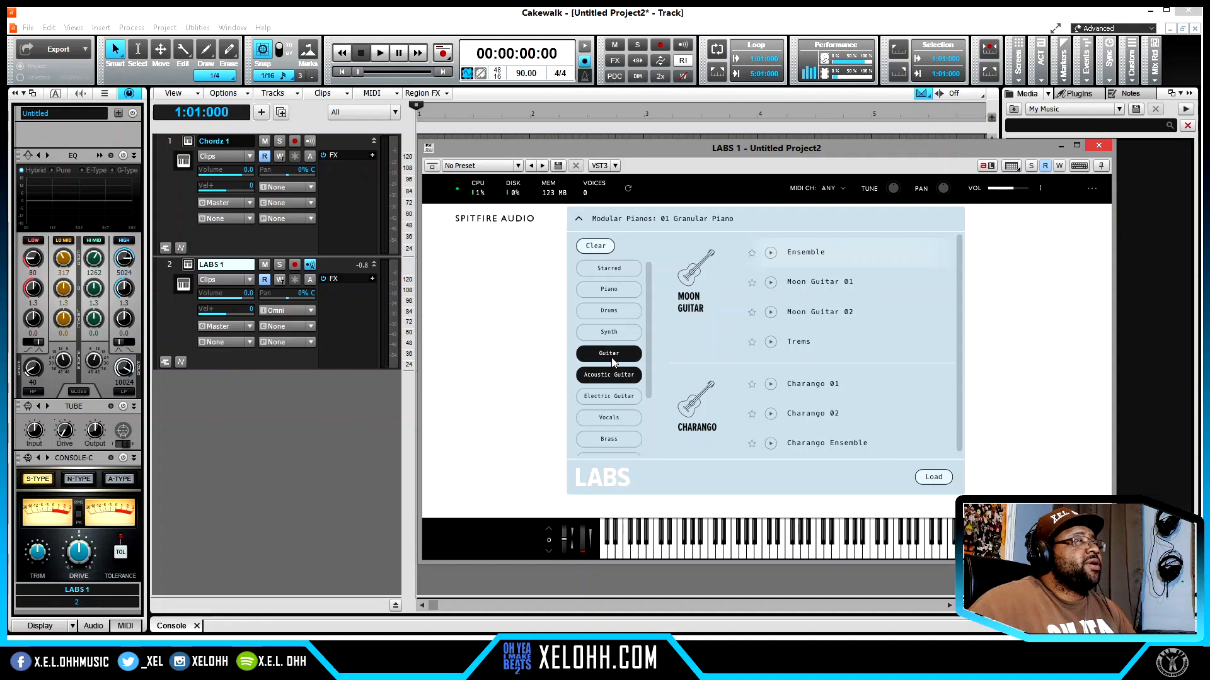
{"action": "left_click", "coordinate": [611, 376]}
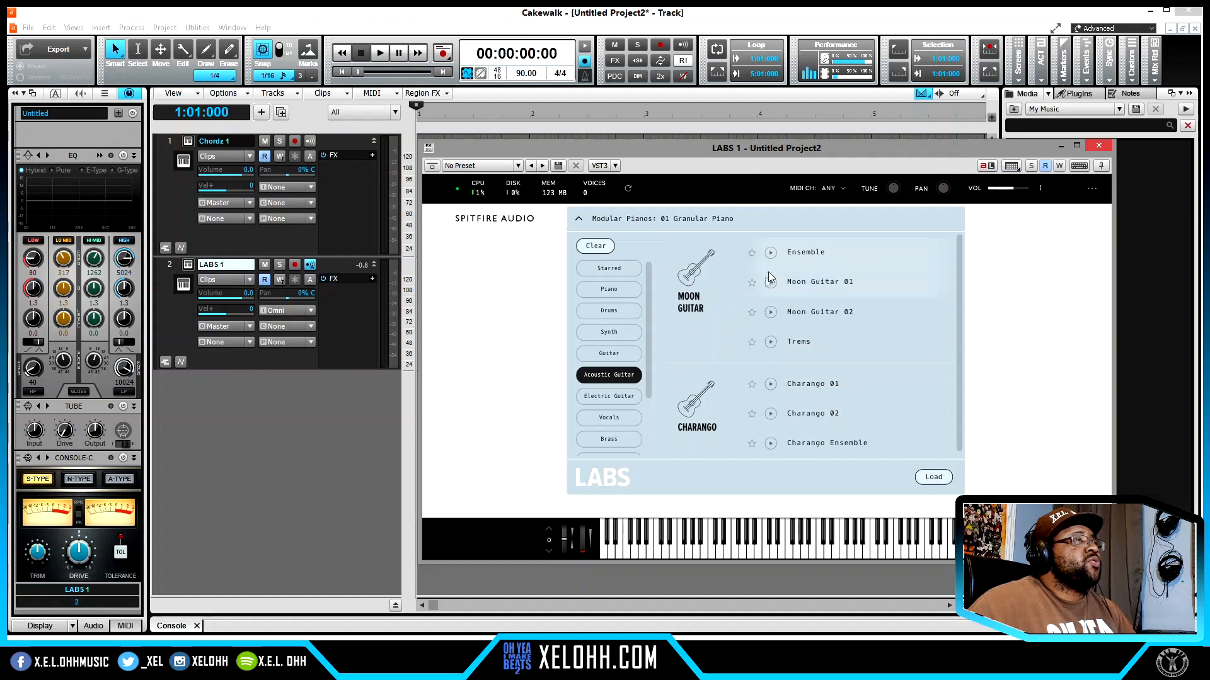
{"action": "left_click", "coordinate": [804, 255]}
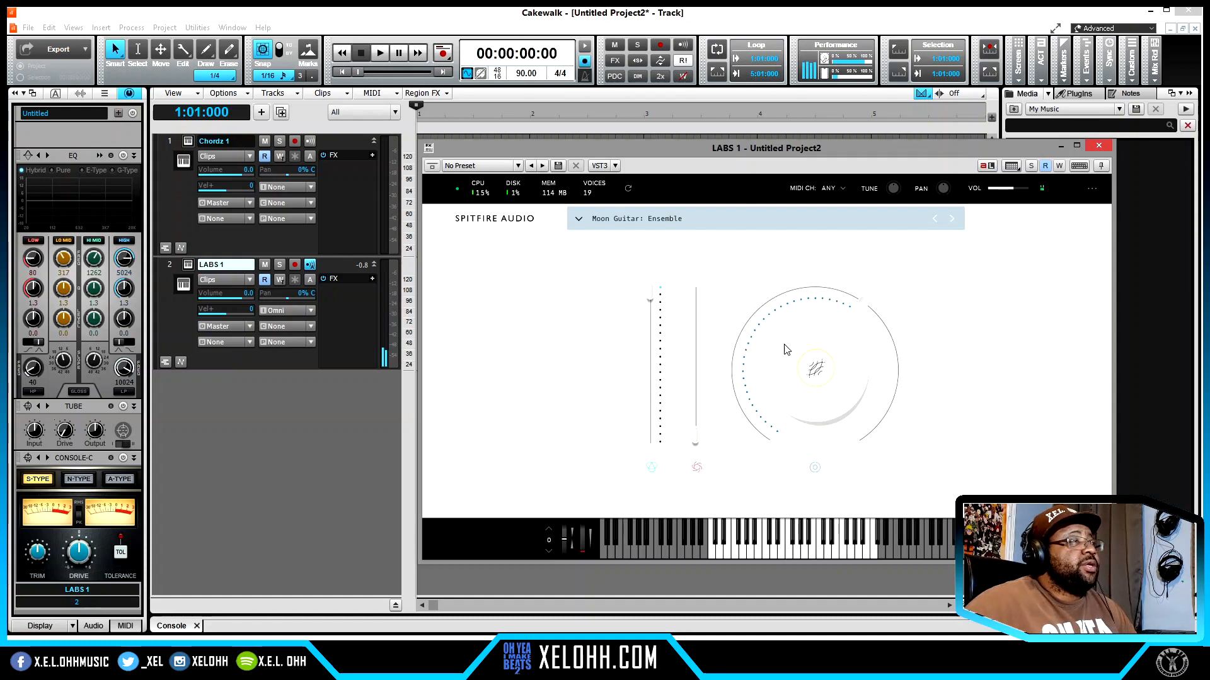
- Raise the second slider of the Moon Guitar preset to 53% and try Tightness at 80% before lowering it
{"action": "left_click_drag", "start_coordinate": [696, 443], "coordinate": [699, 367]}
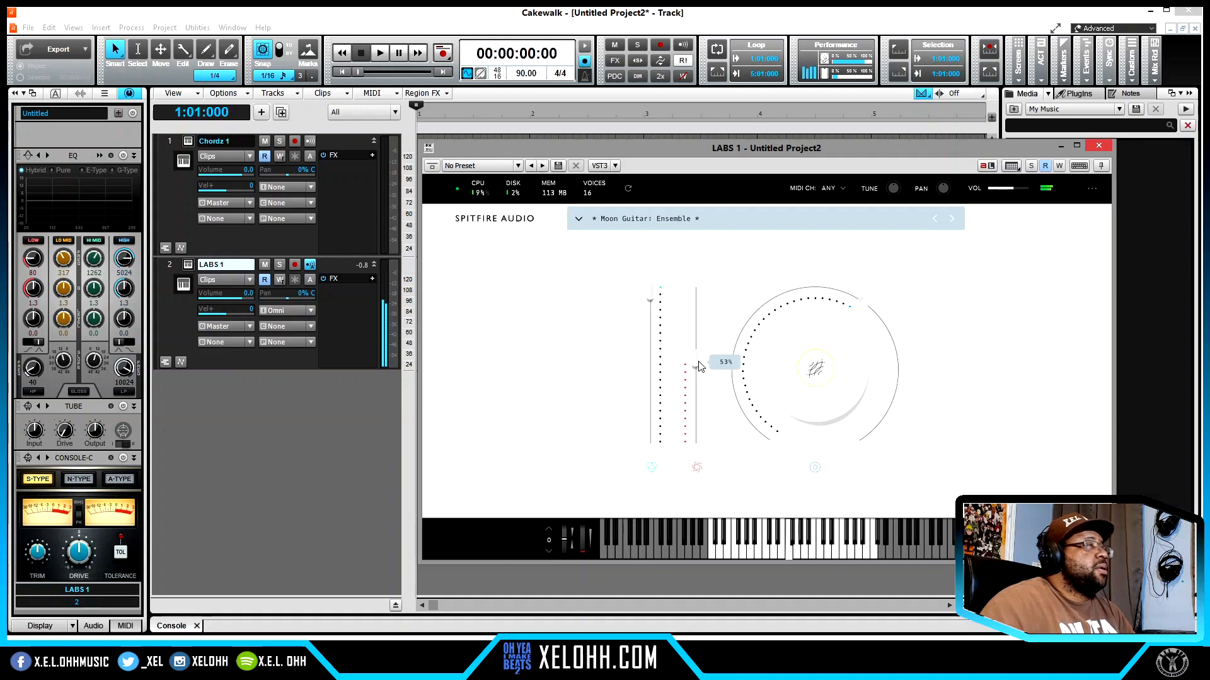
{"action": "left_click", "coordinate": [821, 367]}
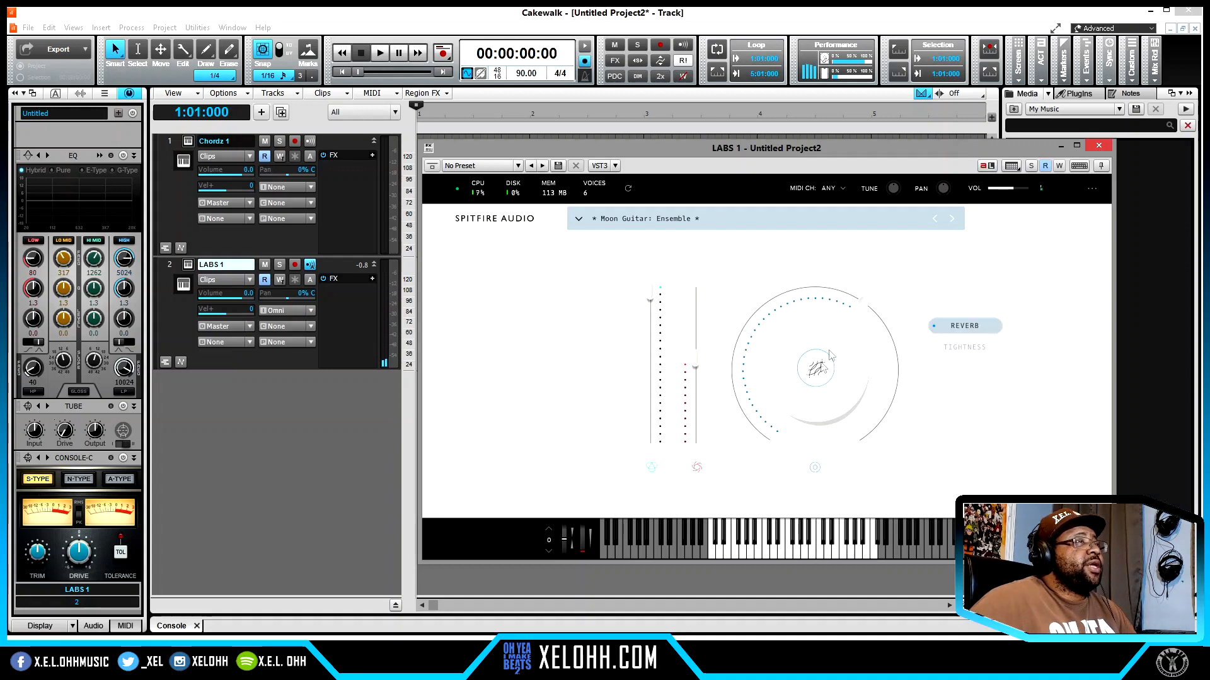
{"action": "left_click", "coordinate": [962, 349]}
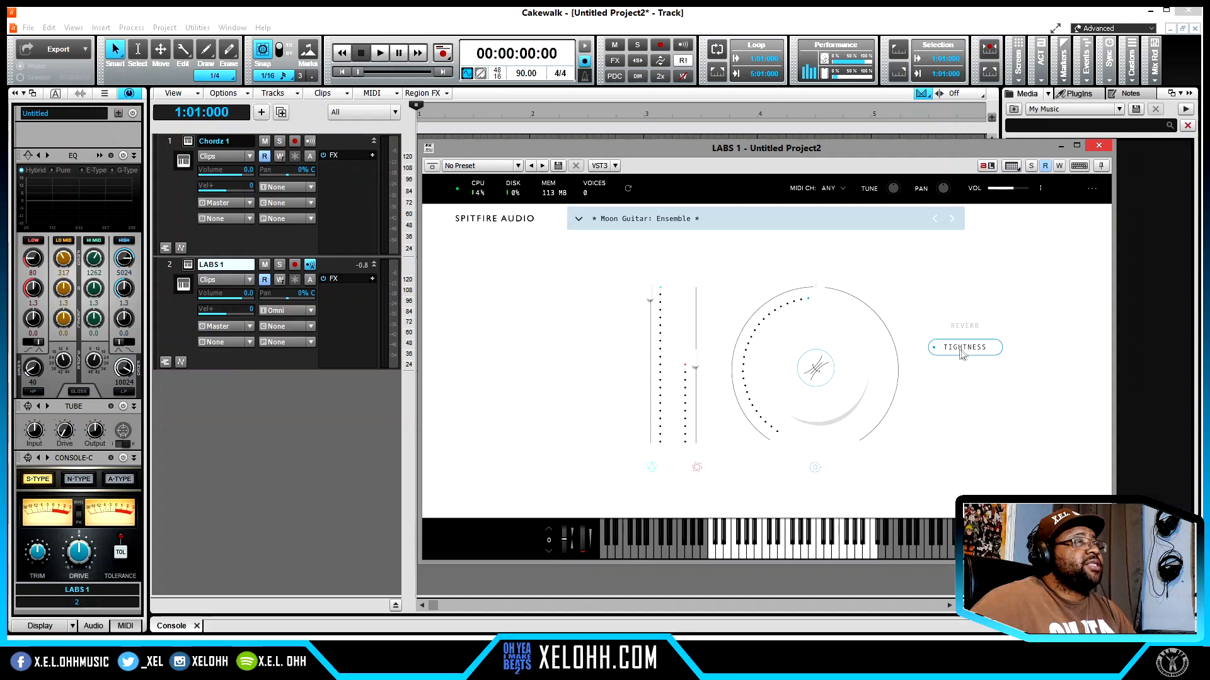
{"action": "left_click_drag", "start_coordinate": [820, 289], "coordinate": [870, 360]}
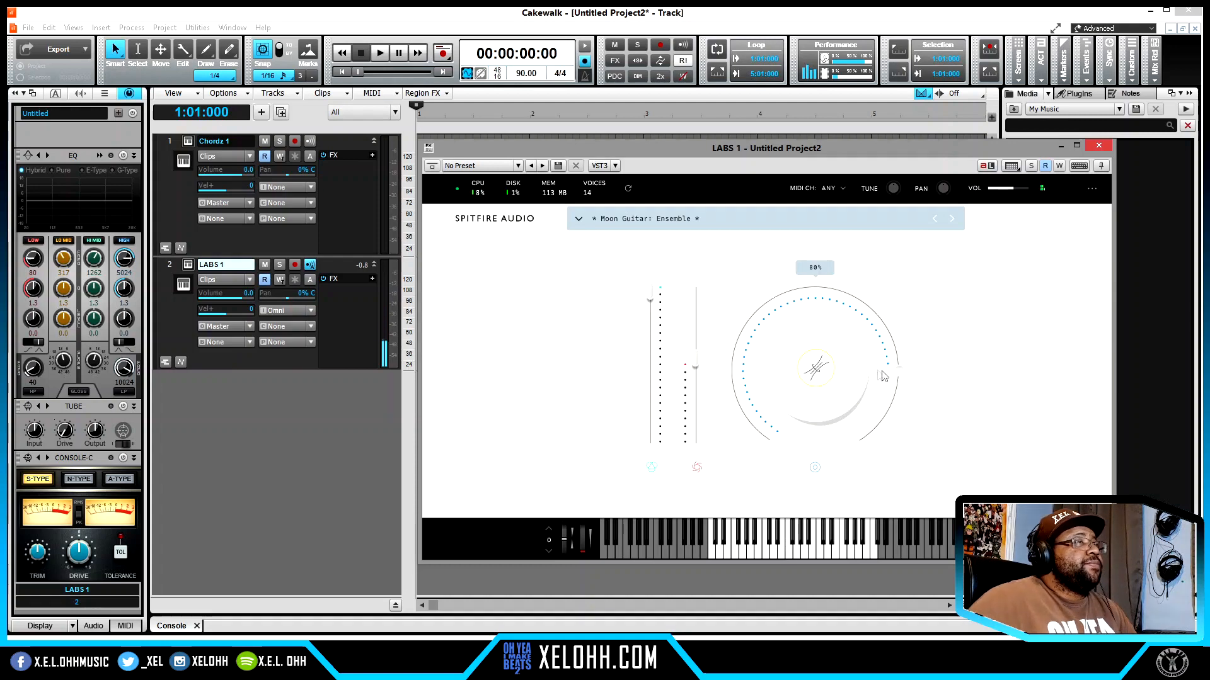
{"action": "left_click_drag", "start_coordinate": [901, 375], "coordinate": [743, 310]}
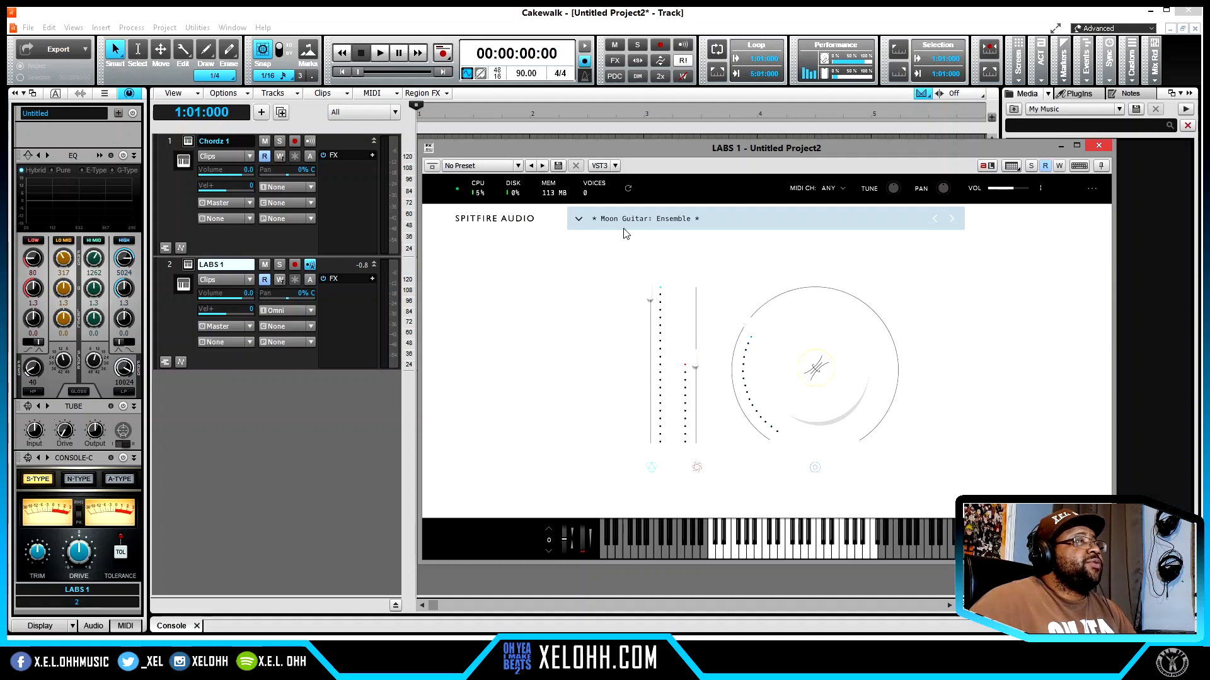
- Filter the LABS presets by Brass only and load Trumpet Fields: Bitten Bumblebee
{"action": "left_click", "coordinate": [578, 219]}
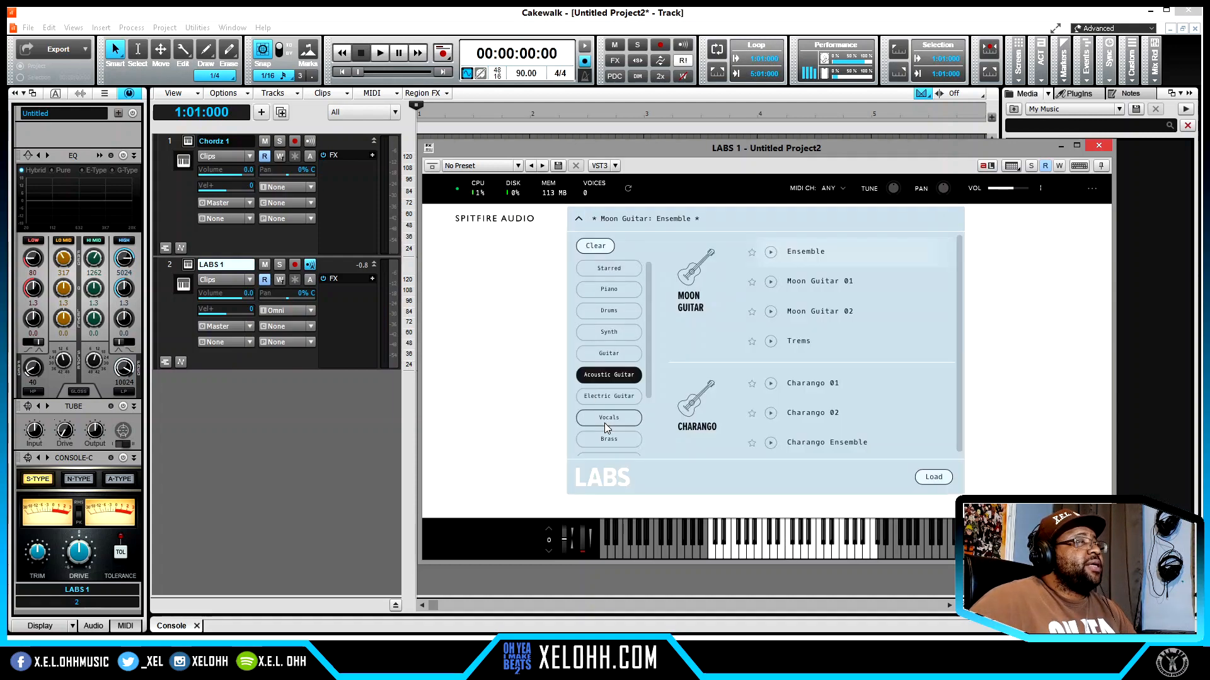
{"action": "scroll", "coordinate": [610, 410], "scroll_direction": "down", "scroll_amount": 1}
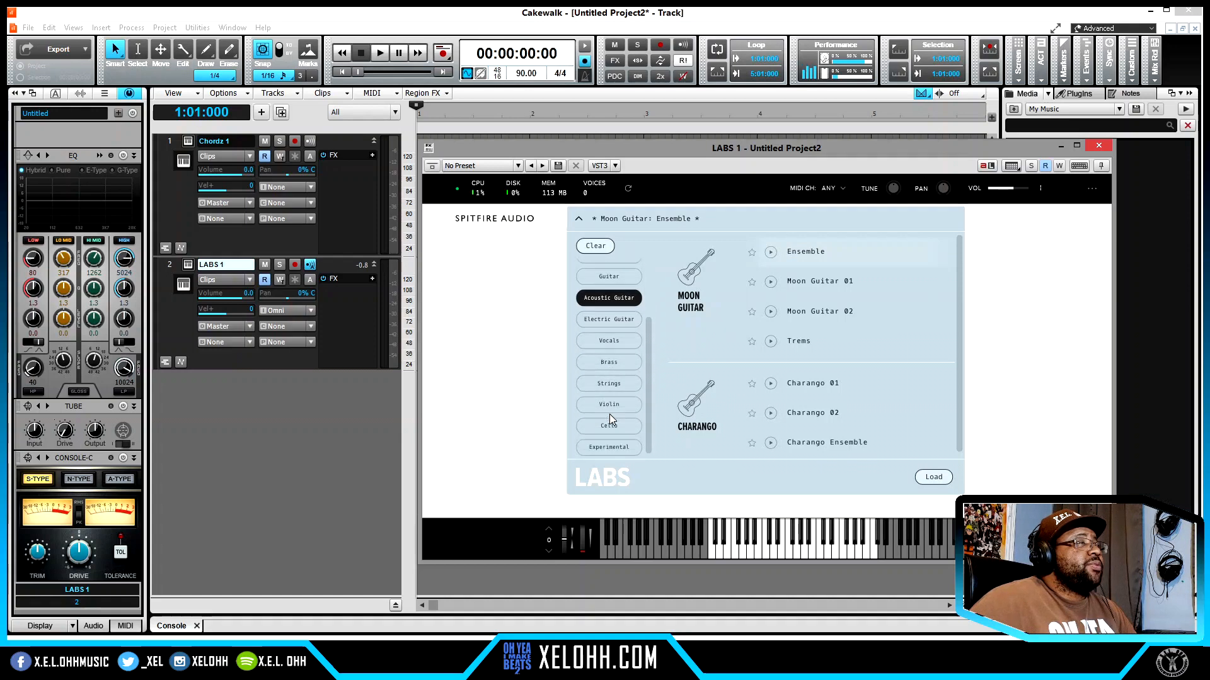
{"action": "left_click", "coordinate": [615, 367]}
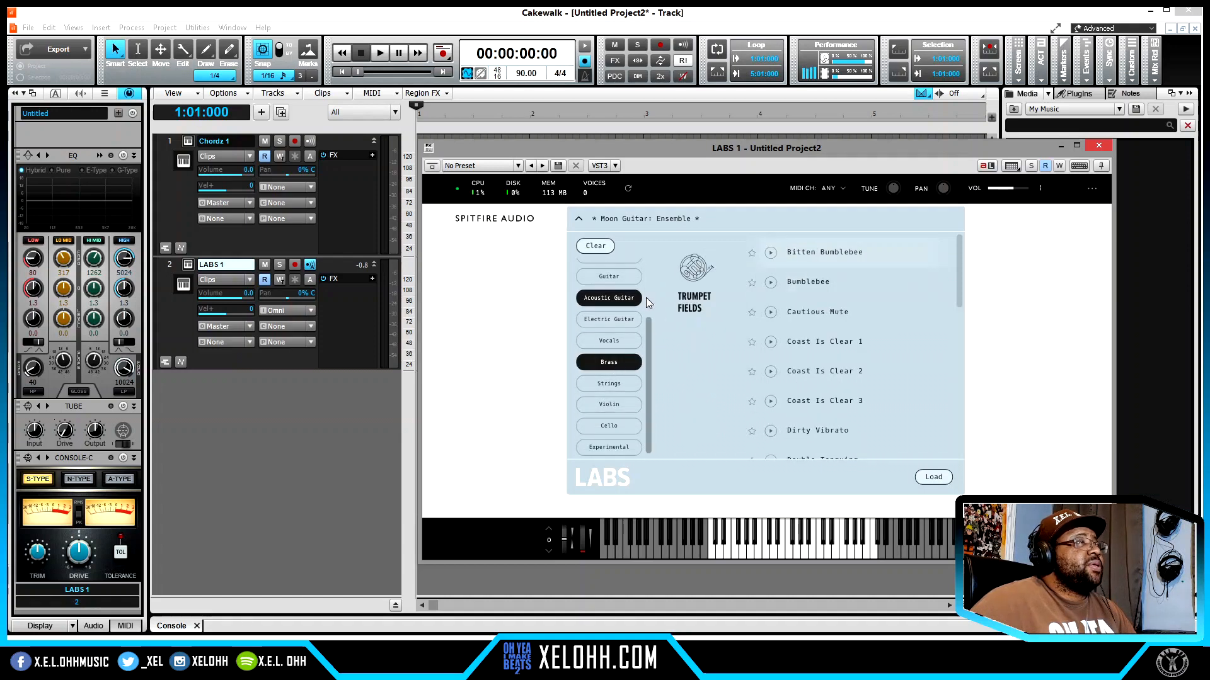
{"action": "left_click", "coordinate": [623, 300]}
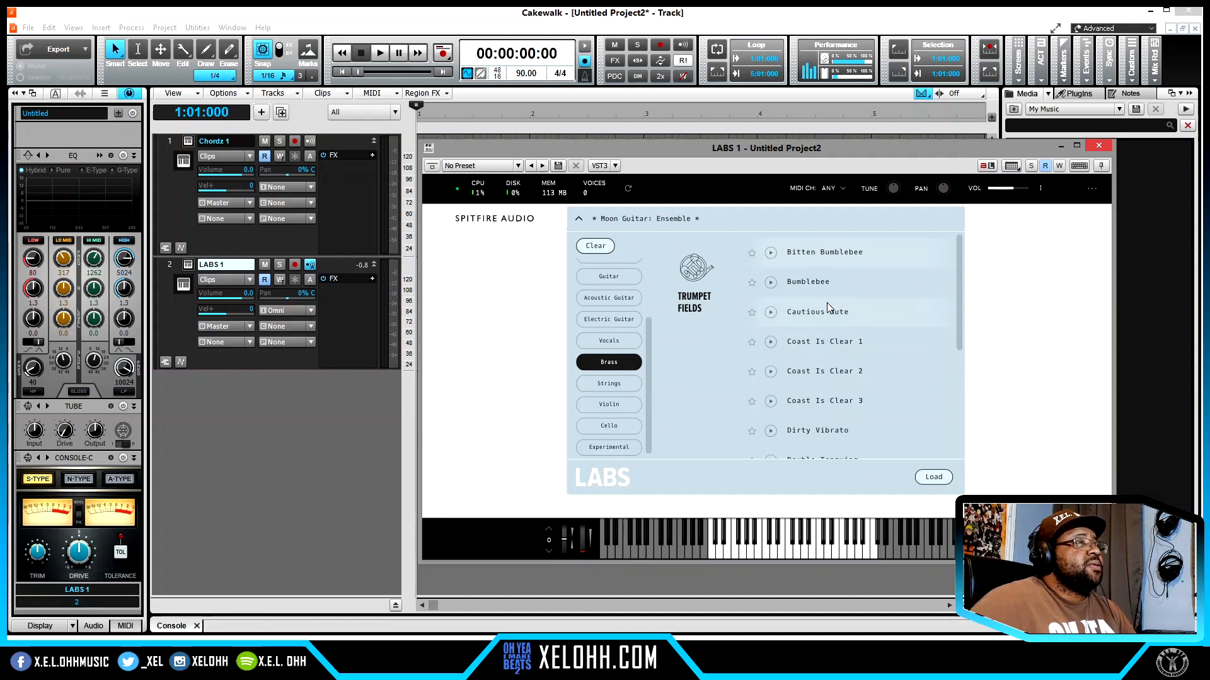
{"action": "double_click", "coordinate": [806, 245]}
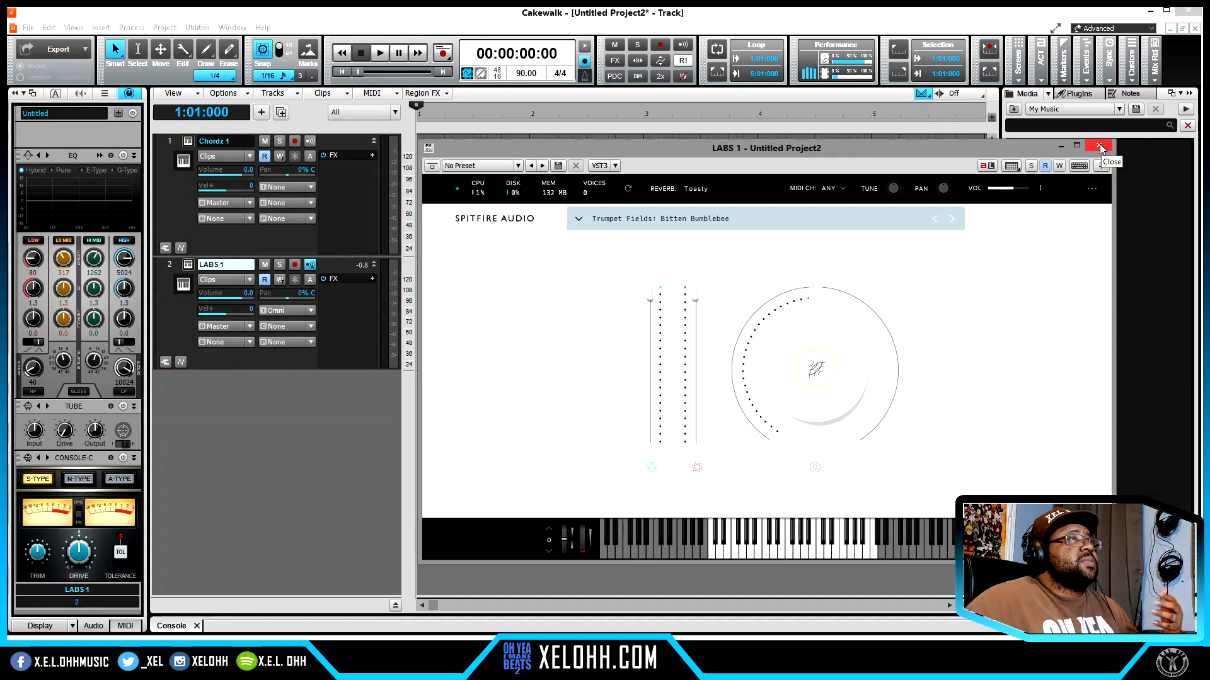
- Add the Piano category to the LABS preset filter, load Soft Piano: Soft Piano, and close the plug-in window
{"action": "left_click", "coordinate": [647, 227]}
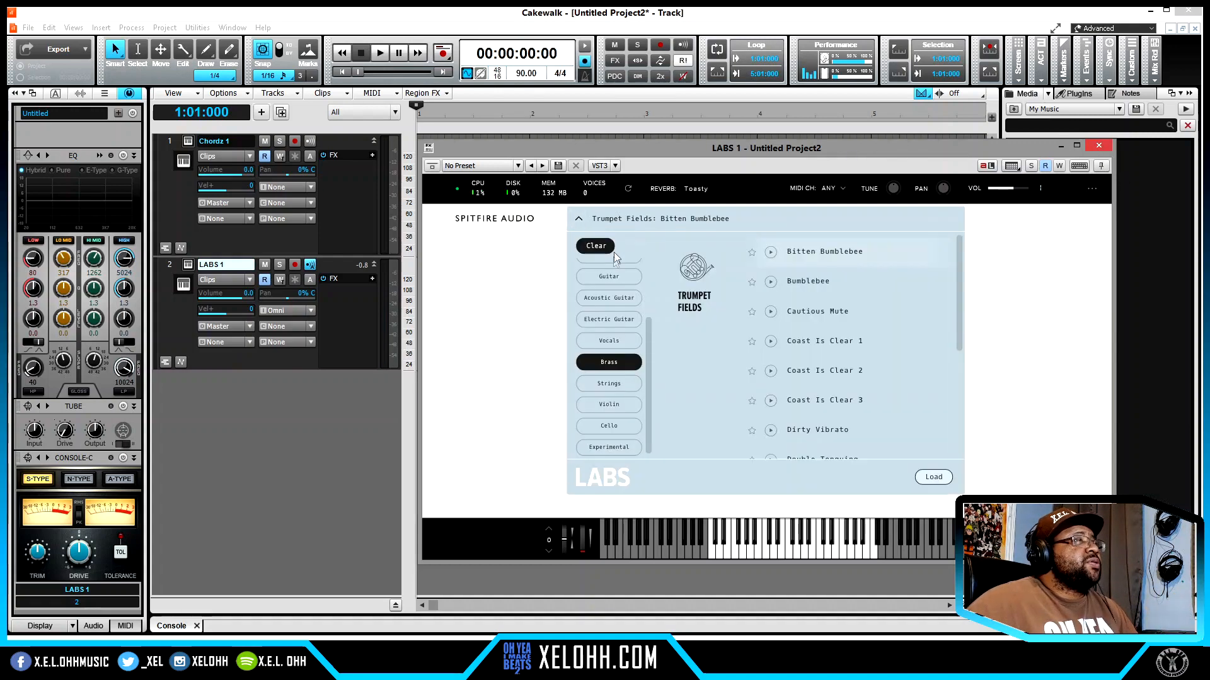
{"action": "scroll", "coordinate": [596, 332], "scroll_direction": "up", "scroll_amount": 2}
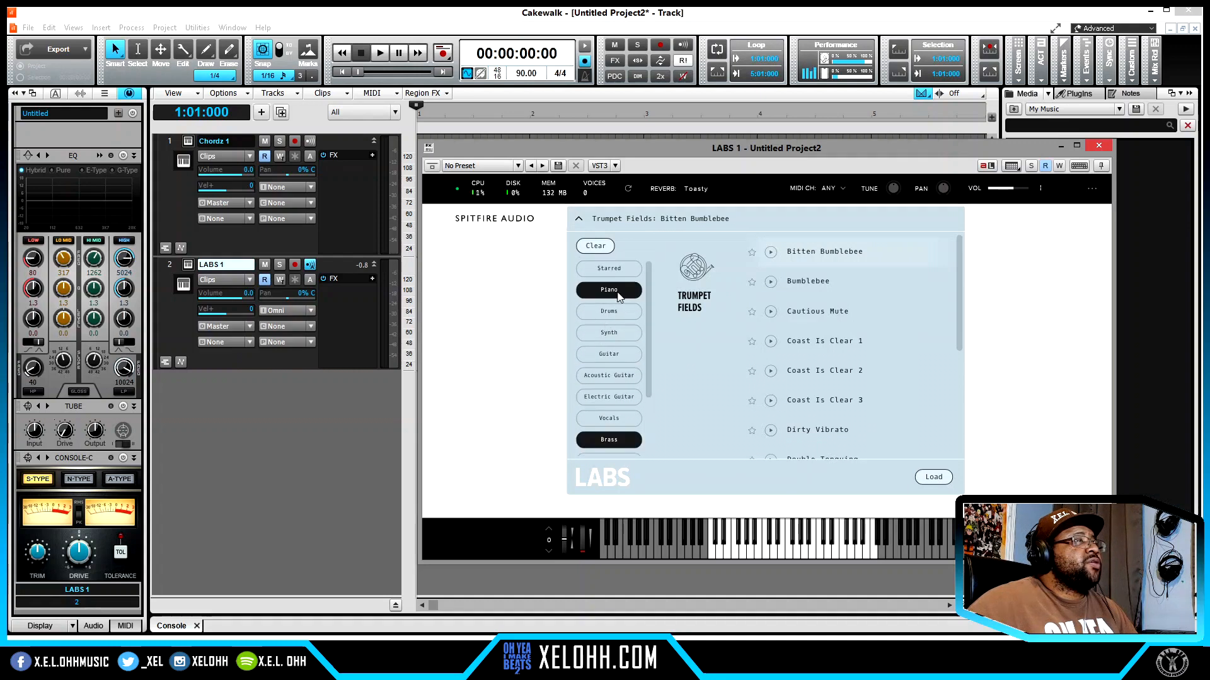
{"action": "left_click", "coordinate": [608, 289]}
{"action": "double_click", "coordinate": [810, 254]}
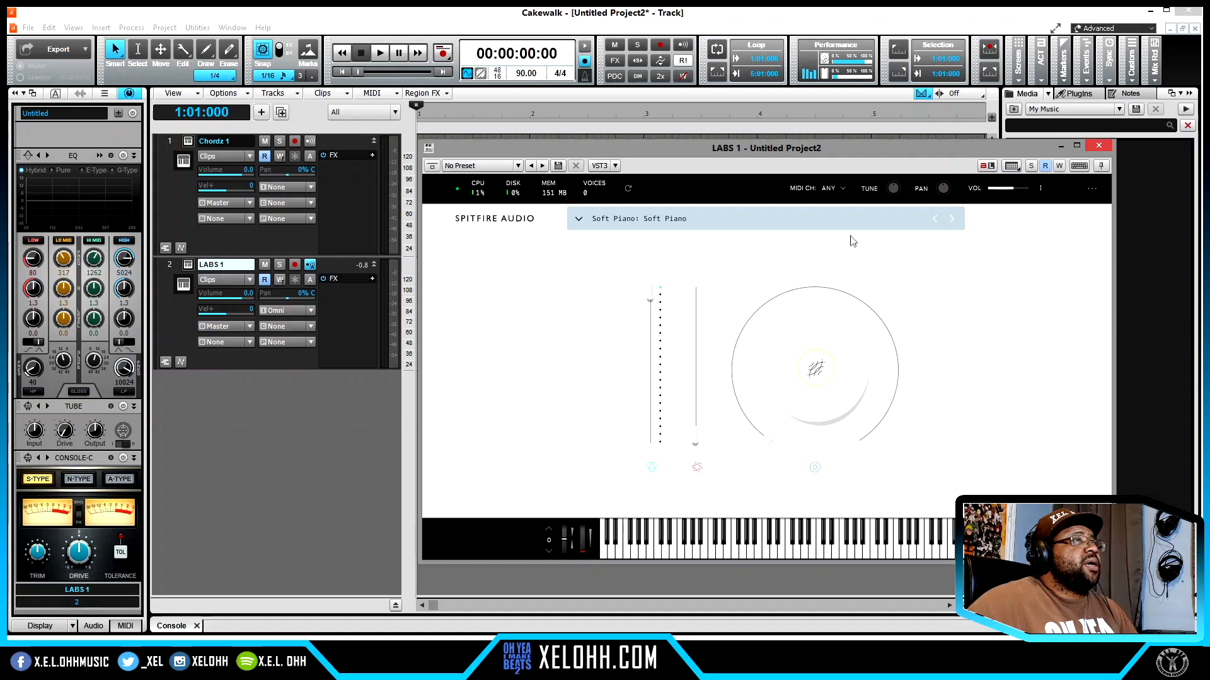
{"action": "left_click", "coordinate": [1099, 146]}
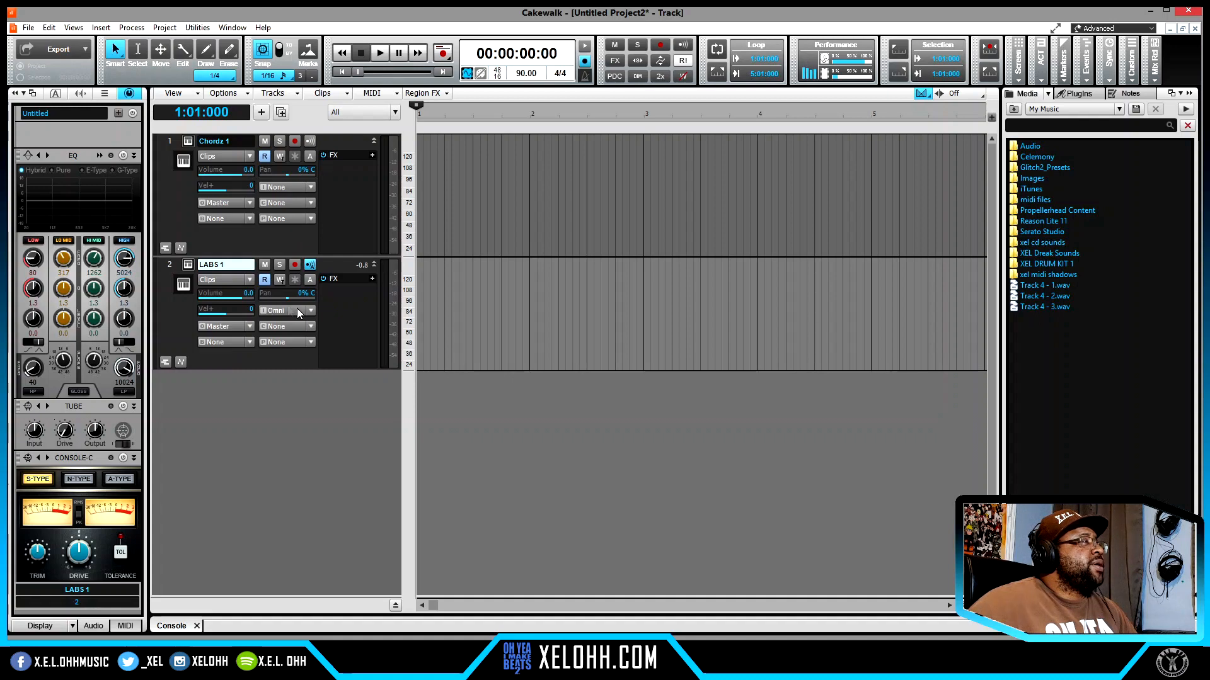
- Turn on input echo for the Chordz 1 track and set the LABS 1 track's input to Chordz 1, MIDI Omni
{"action": "left_click", "coordinate": [358, 340]}
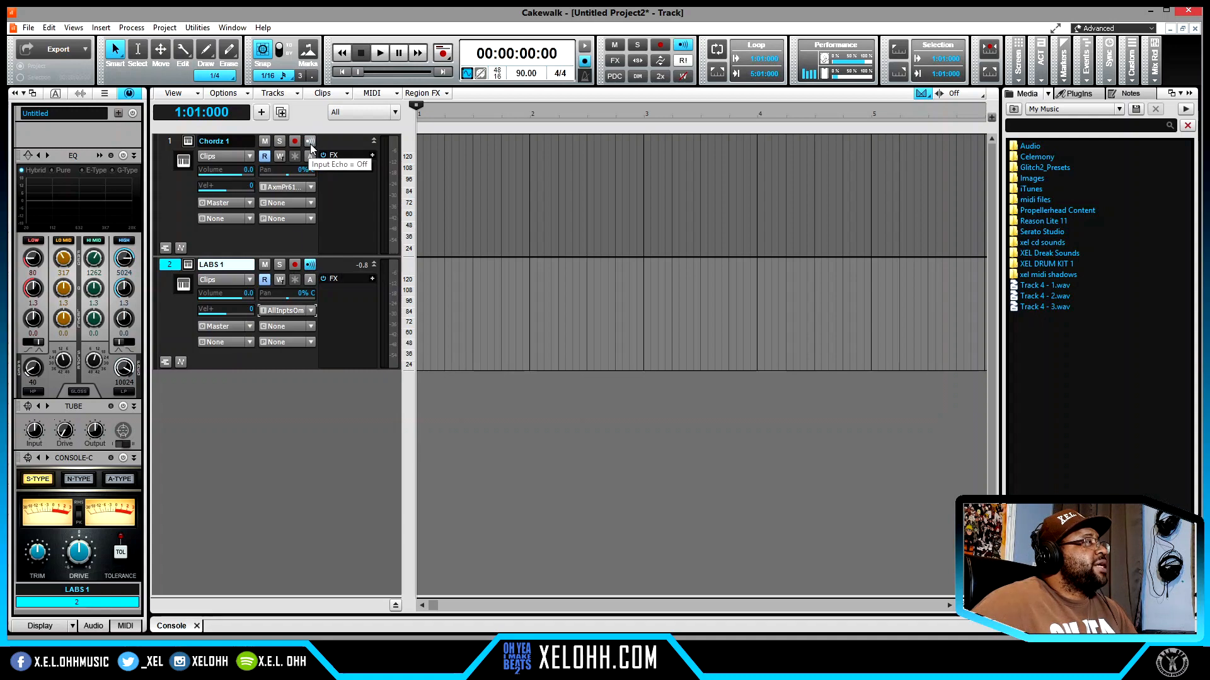
{"action": "left_click", "coordinate": [312, 312]}
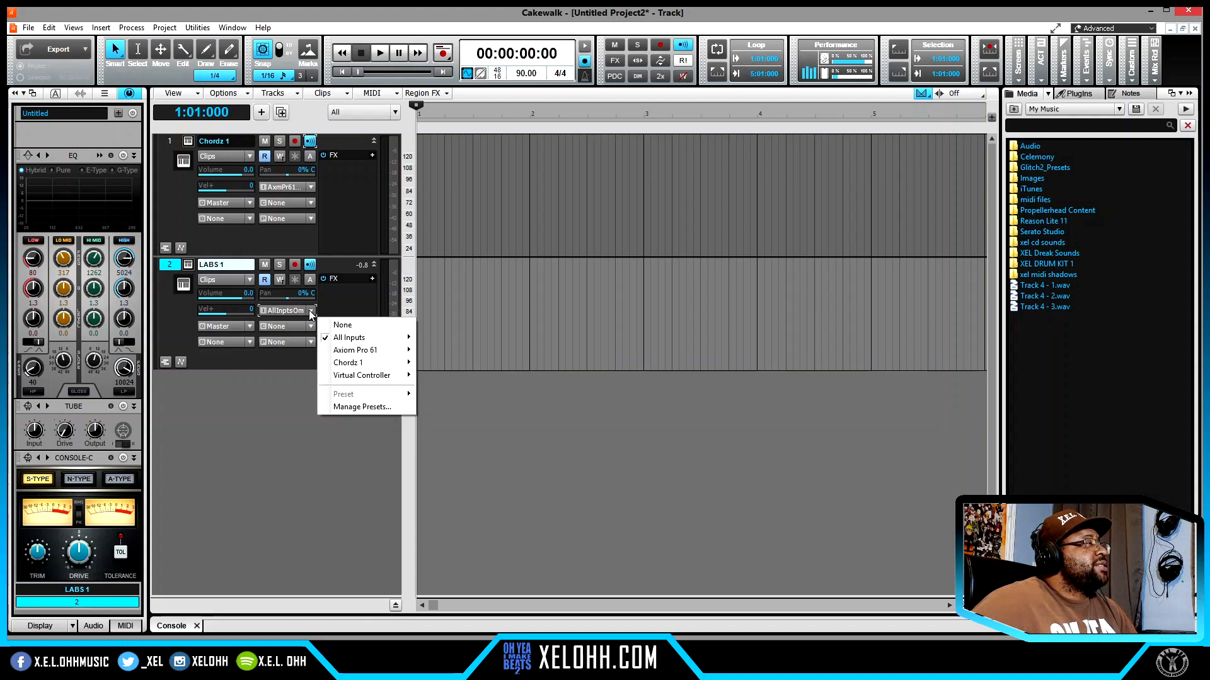
{"action": "mouse_move", "coordinate": [366, 369]}
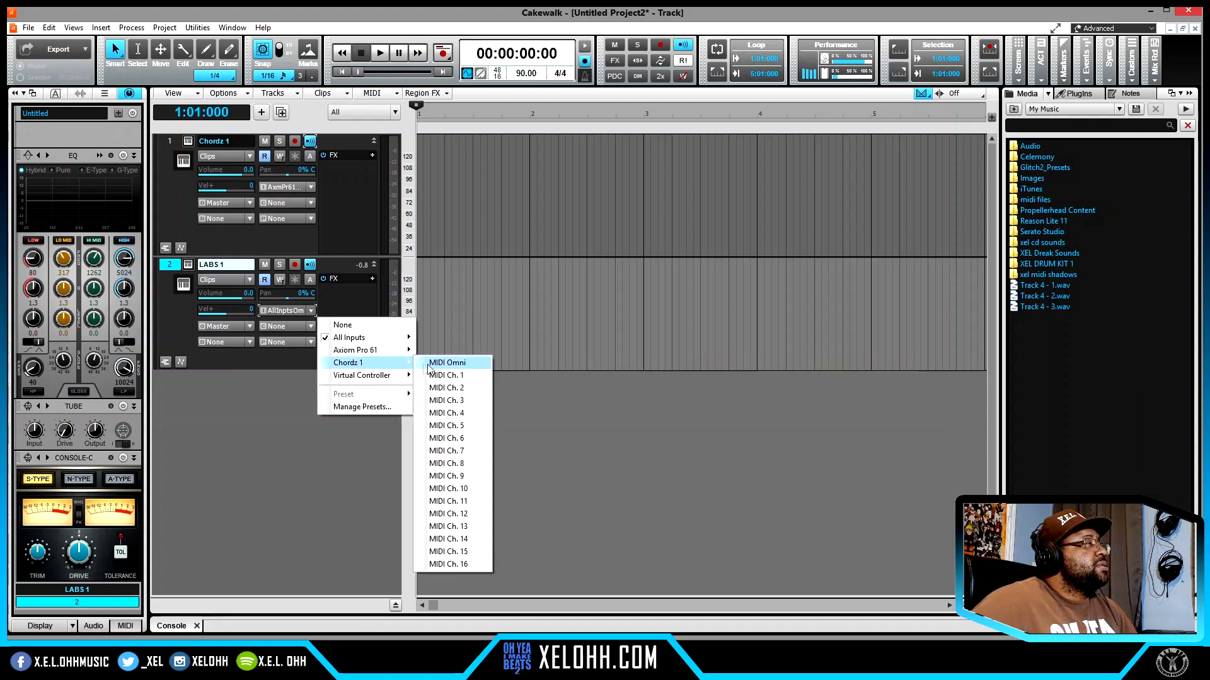
{"action": "left_click", "coordinate": [455, 365]}
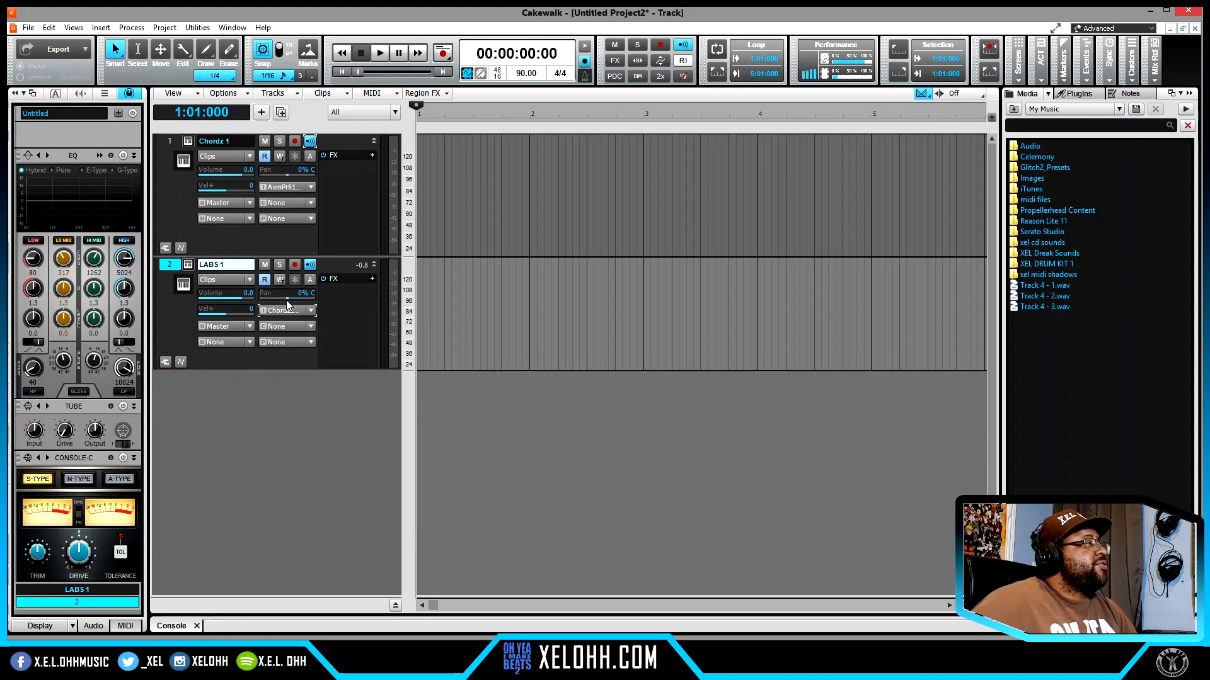
- Set the Chordz 1 track's input to All Inputs, MIDI Omni
{"action": "left_click", "coordinate": [309, 186]}
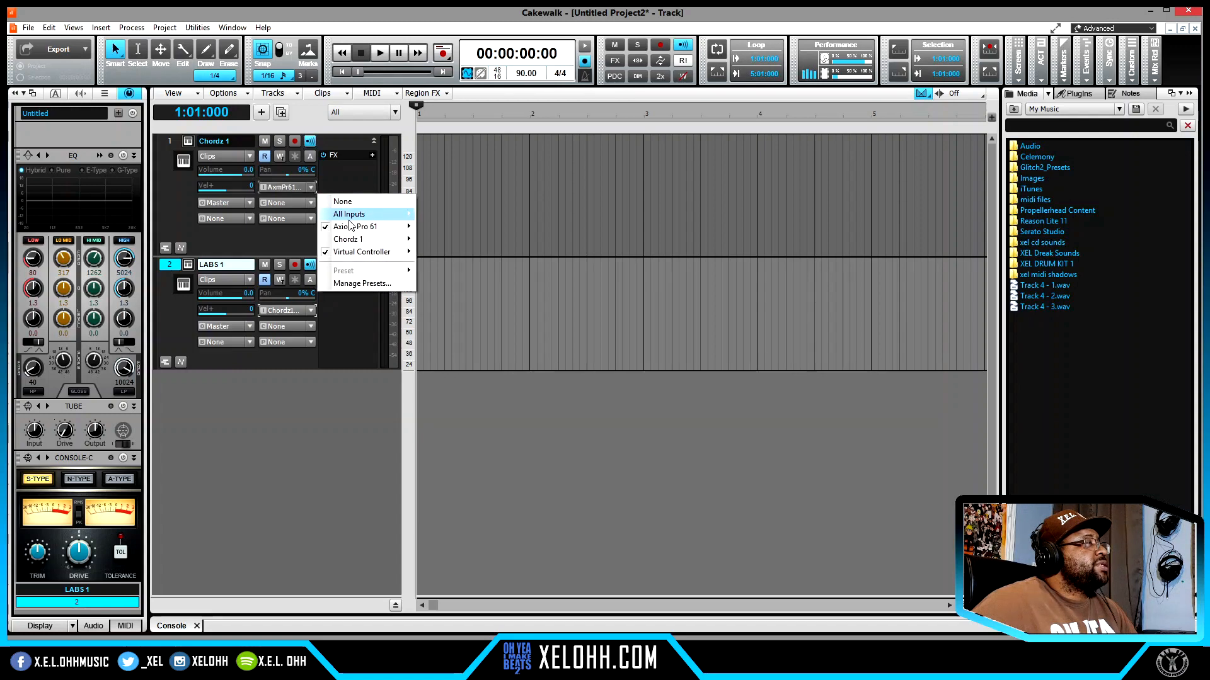
{"action": "mouse_move", "coordinate": [406, 217]}
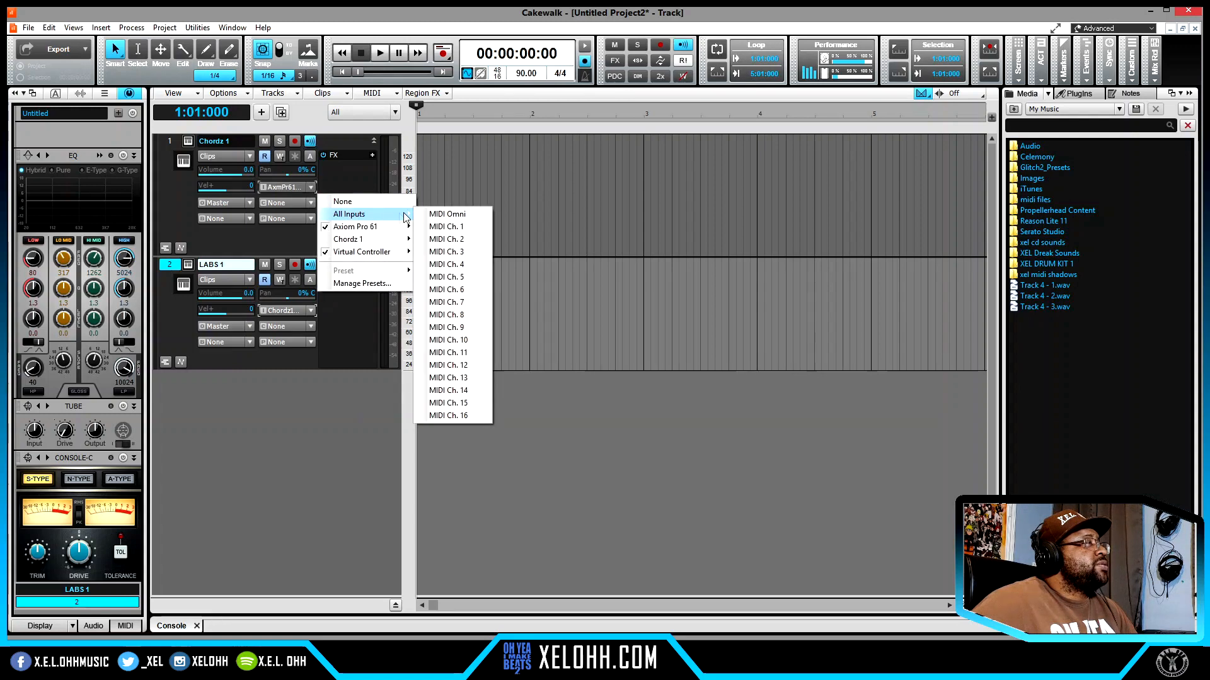
{"action": "left_click", "coordinate": [454, 214]}
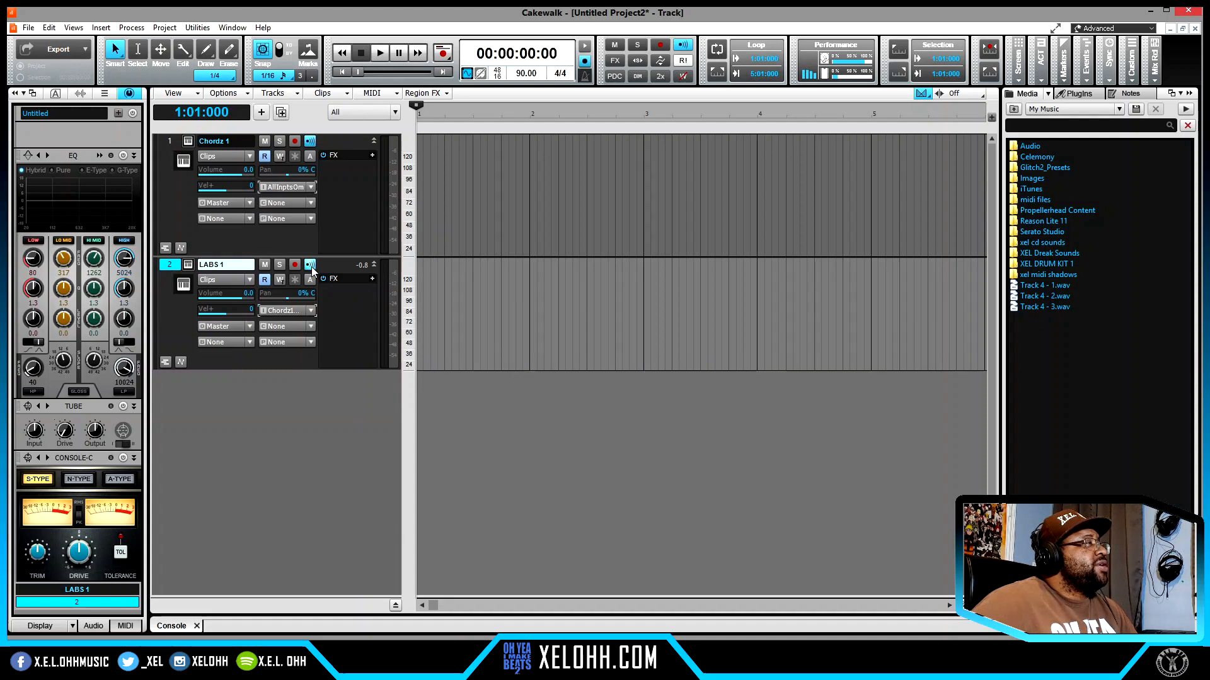
- Apply the Harmonic Minor chord template with tonic C in the Chordz 1 plug-in and close its window
{"action": "left_click", "coordinate": [167, 141]}
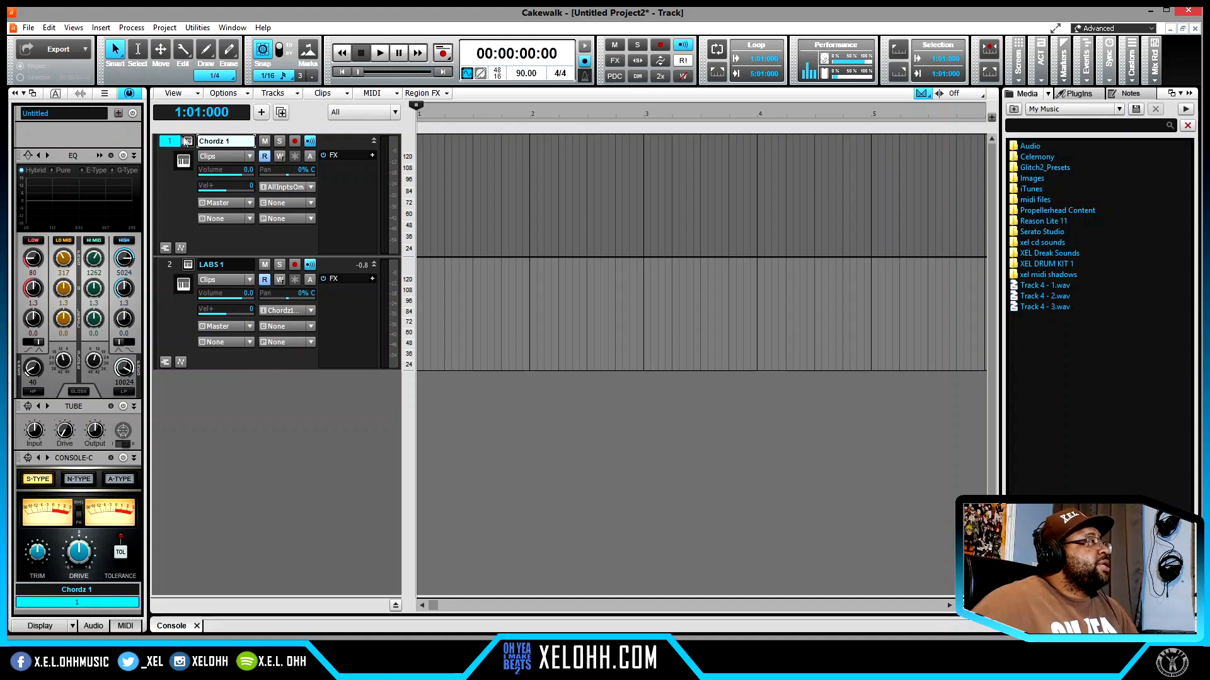
{"action": "left_click", "coordinate": [188, 141]}
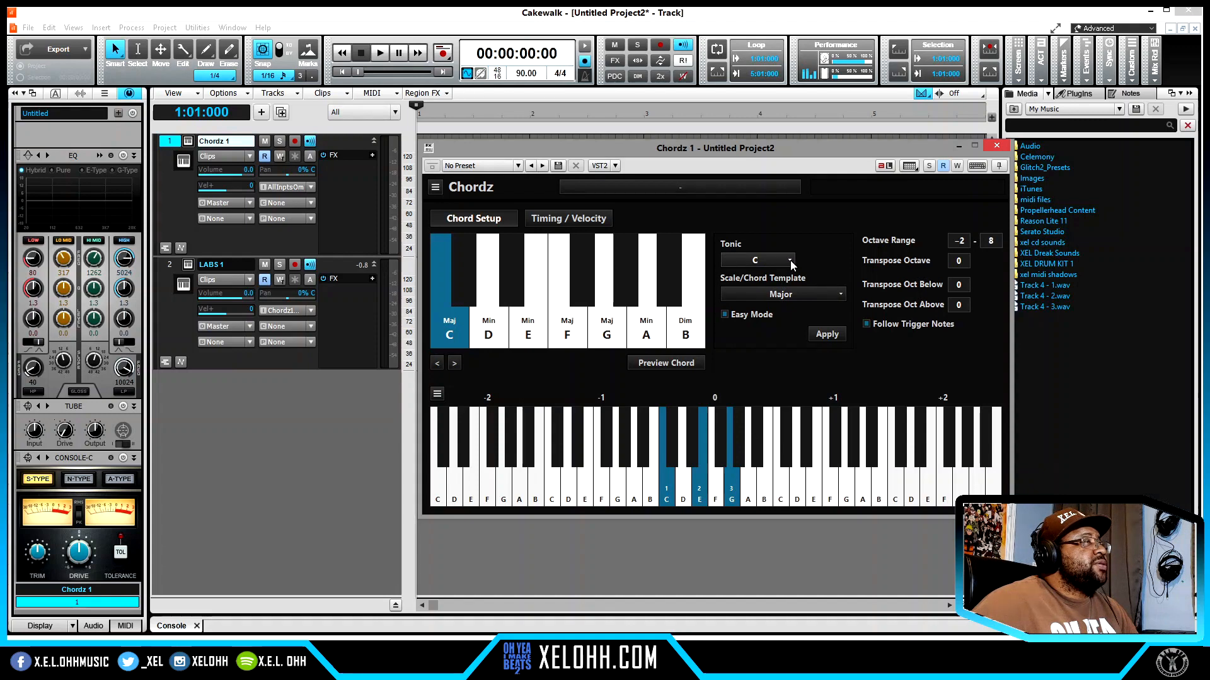
{"action": "left_click", "coordinate": [838, 295]}
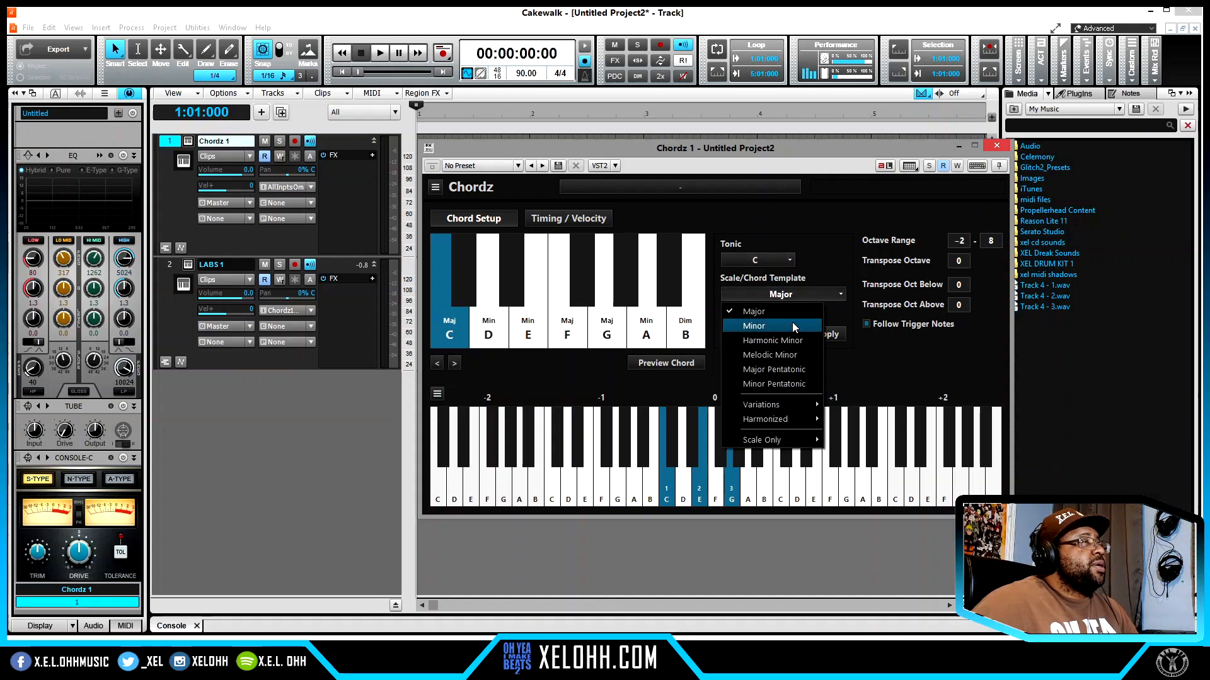
{"action": "left_click", "coordinate": [800, 342]}
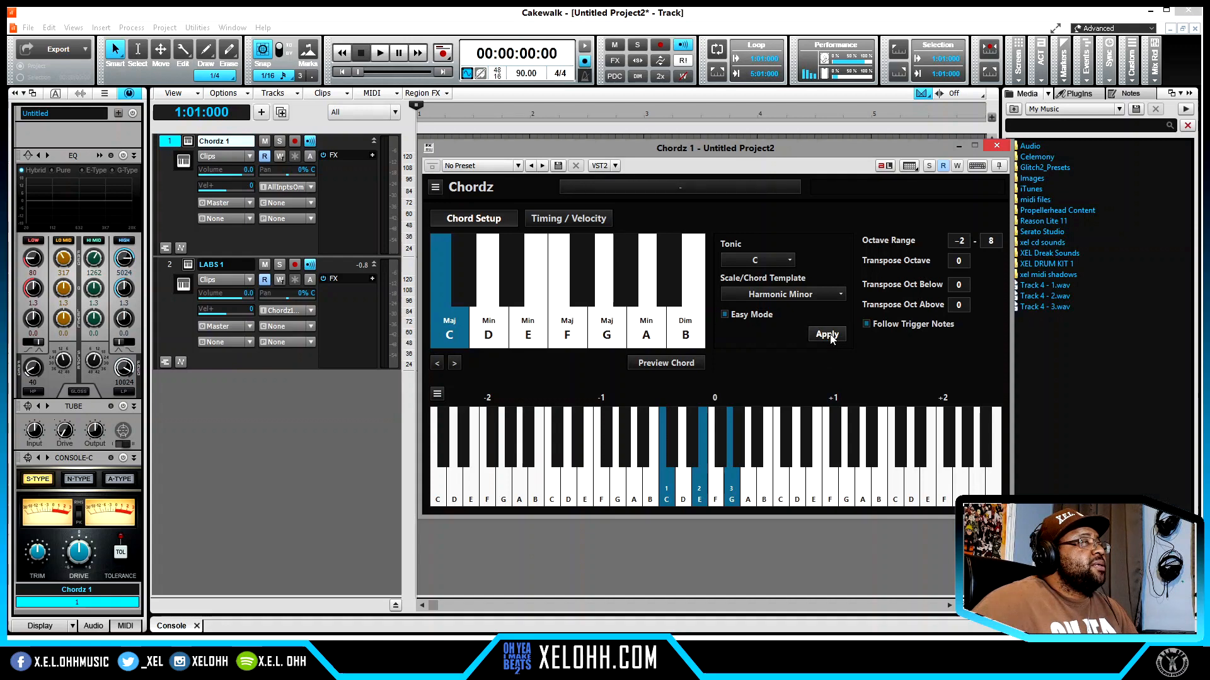
{"action": "left_click", "coordinate": [827, 335]}
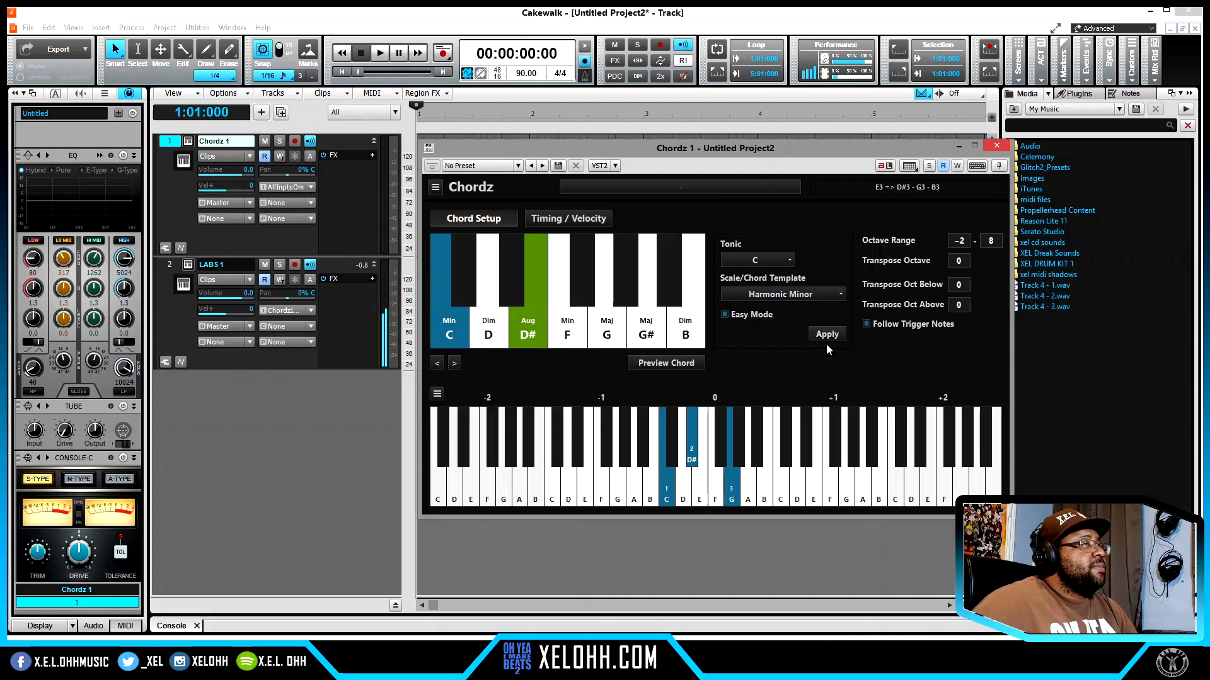
{"action": "left_click", "coordinate": [997, 147]}
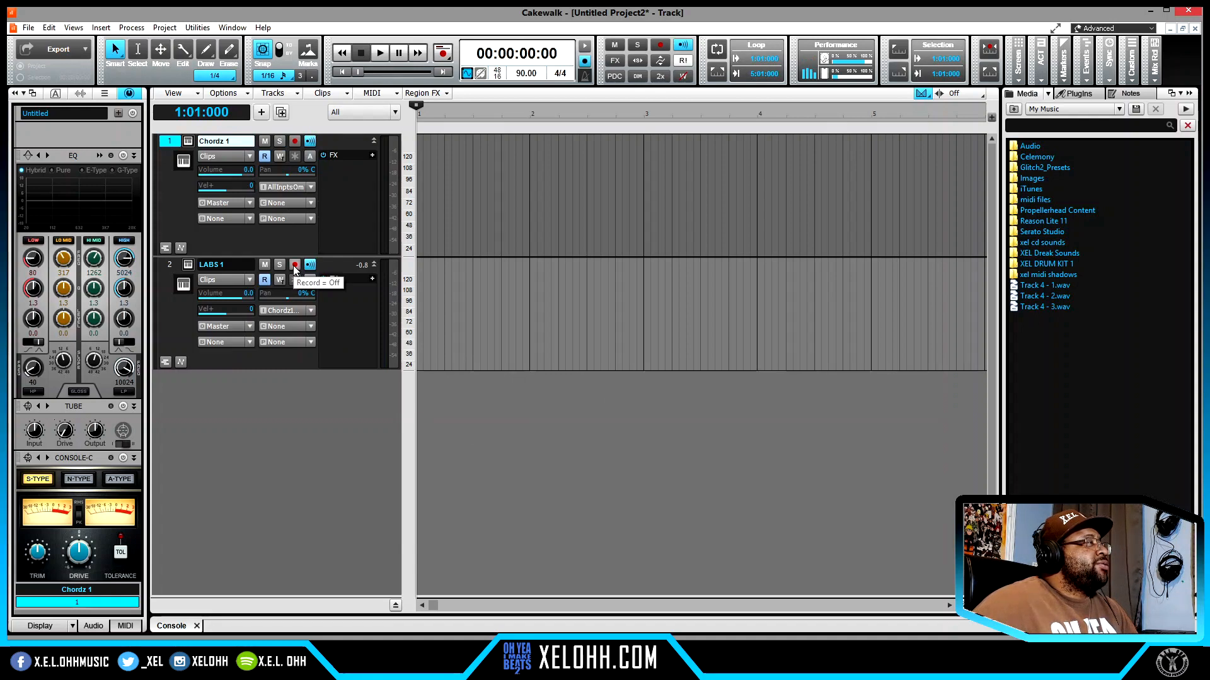
- Arm the LABS 1 track, record about four measures of chords on it, and disarm the track
{"action": "left_click", "coordinate": [294, 265]}
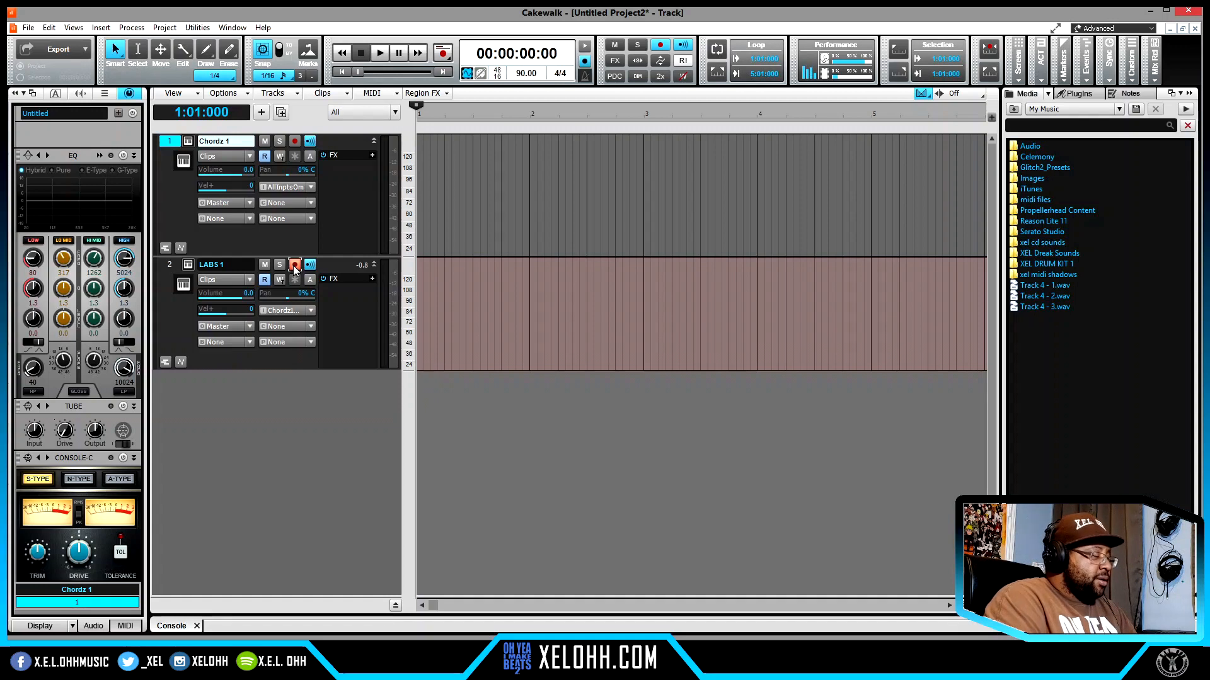
{"action": "key", "text": "r"}
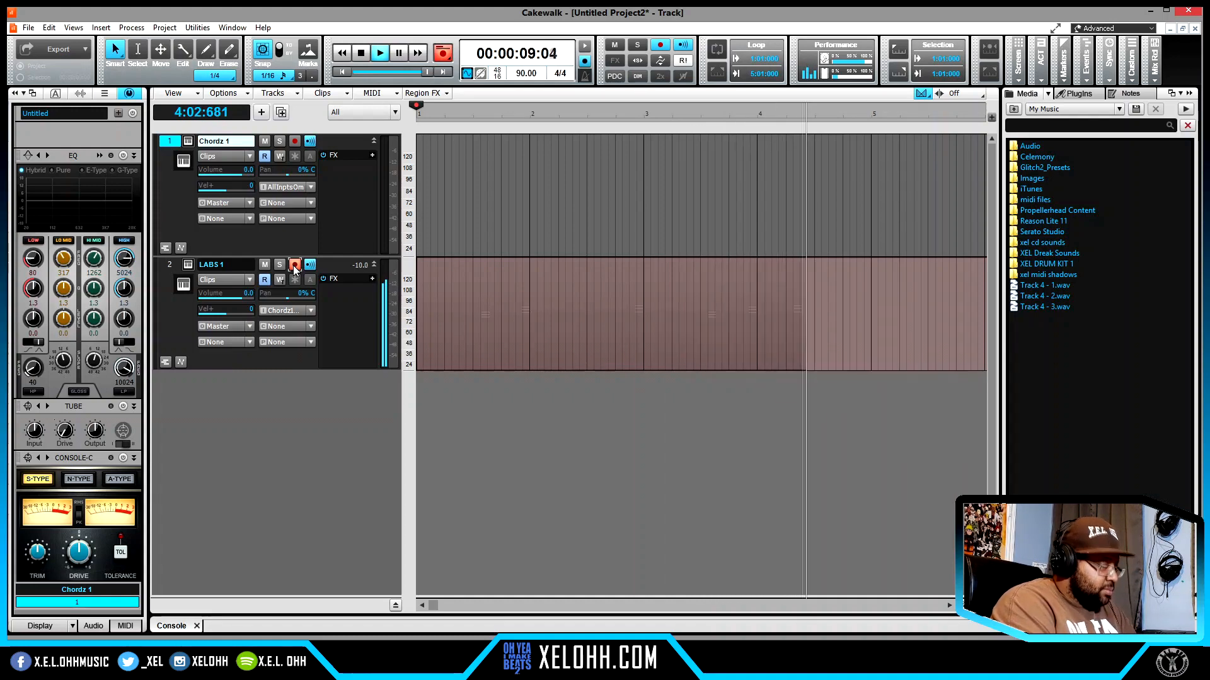
{"action": "key", "text": "space"}
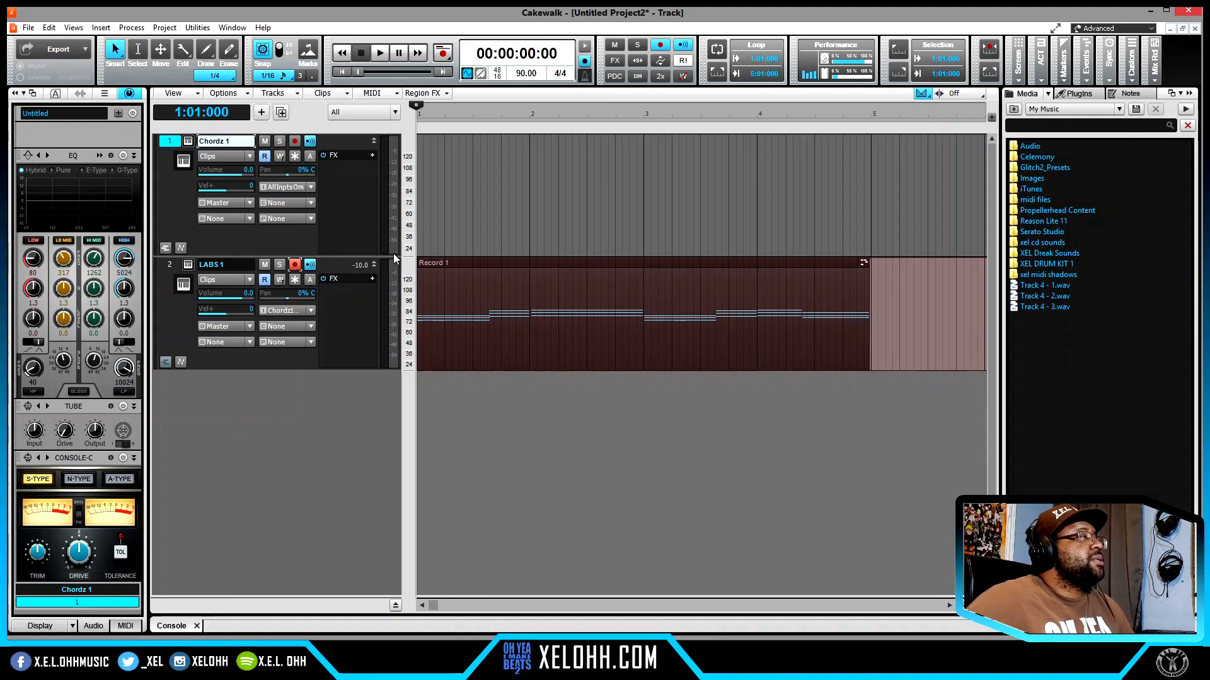
{"action": "left_click", "coordinate": [294, 265]}
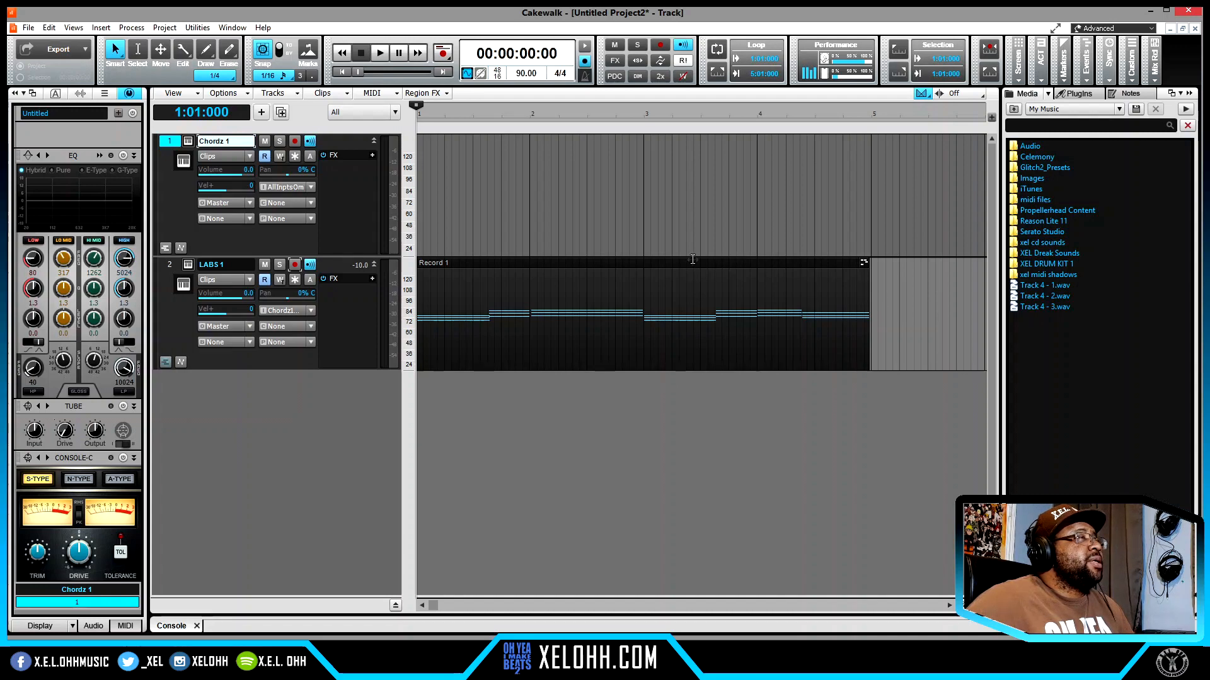
- Open the recorded LABS 1 clip in the Piano Roll and play the chord progression from the start
{"action": "double_click", "coordinate": [688, 262]}
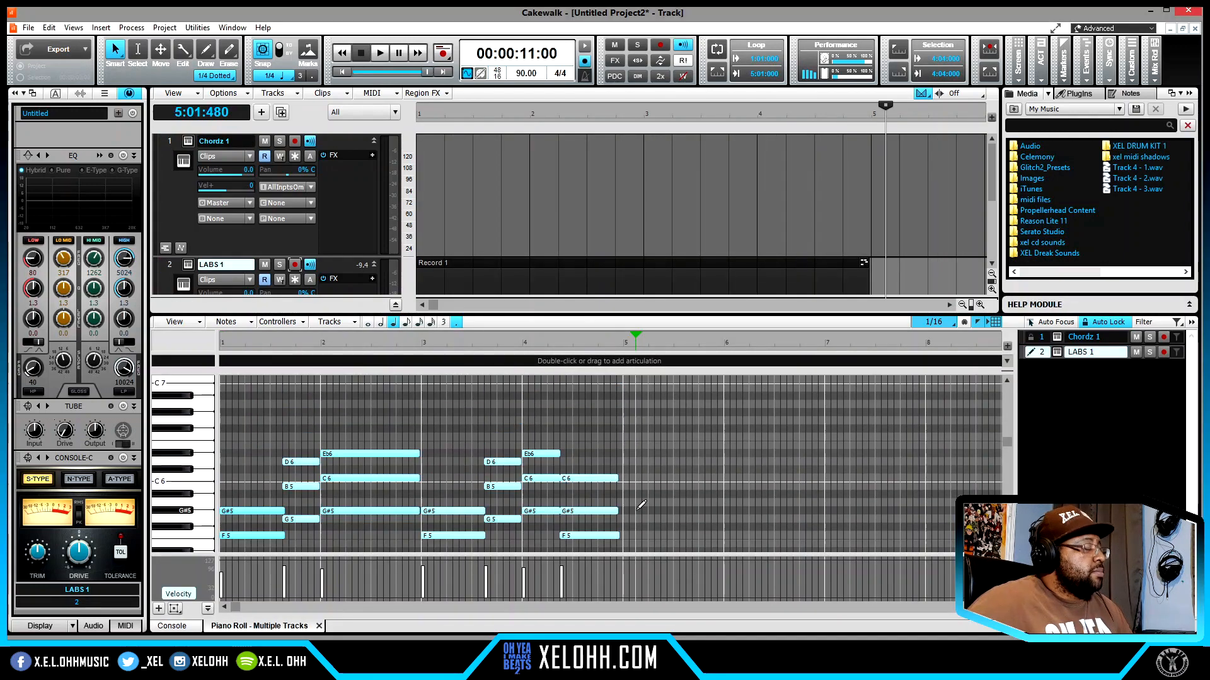
{"action": "key", "text": "w"}
{"action": "key", "text": "space"}
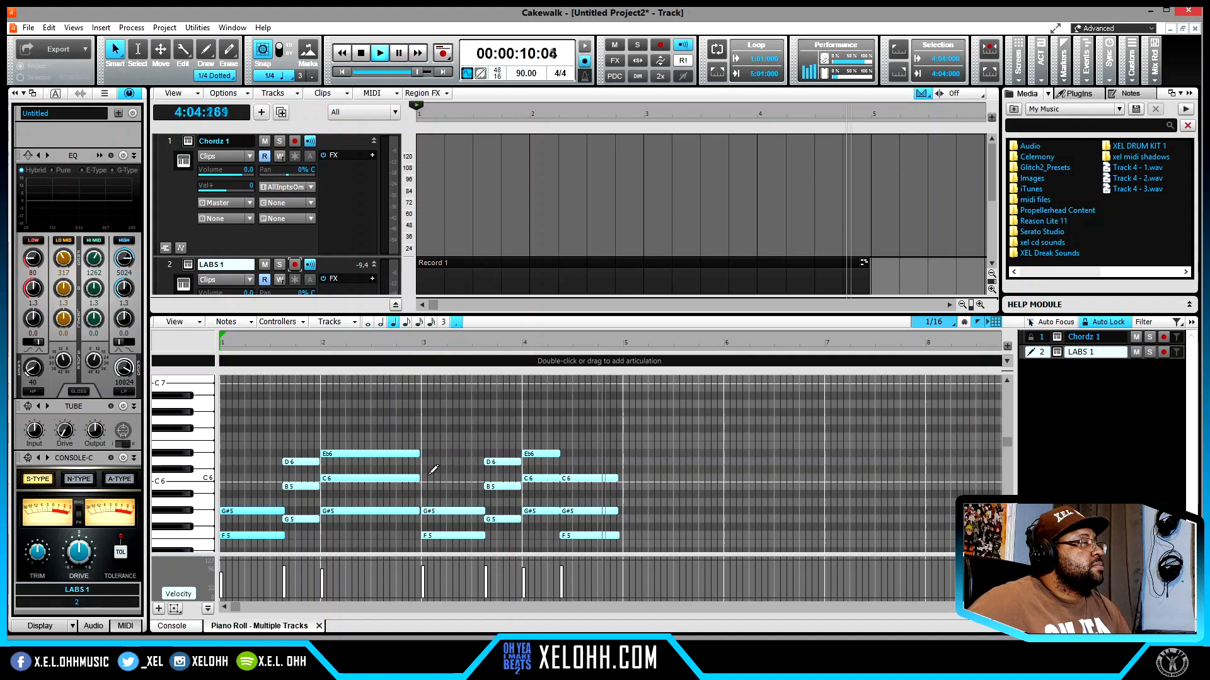
{"action": "key", "text": "space"}
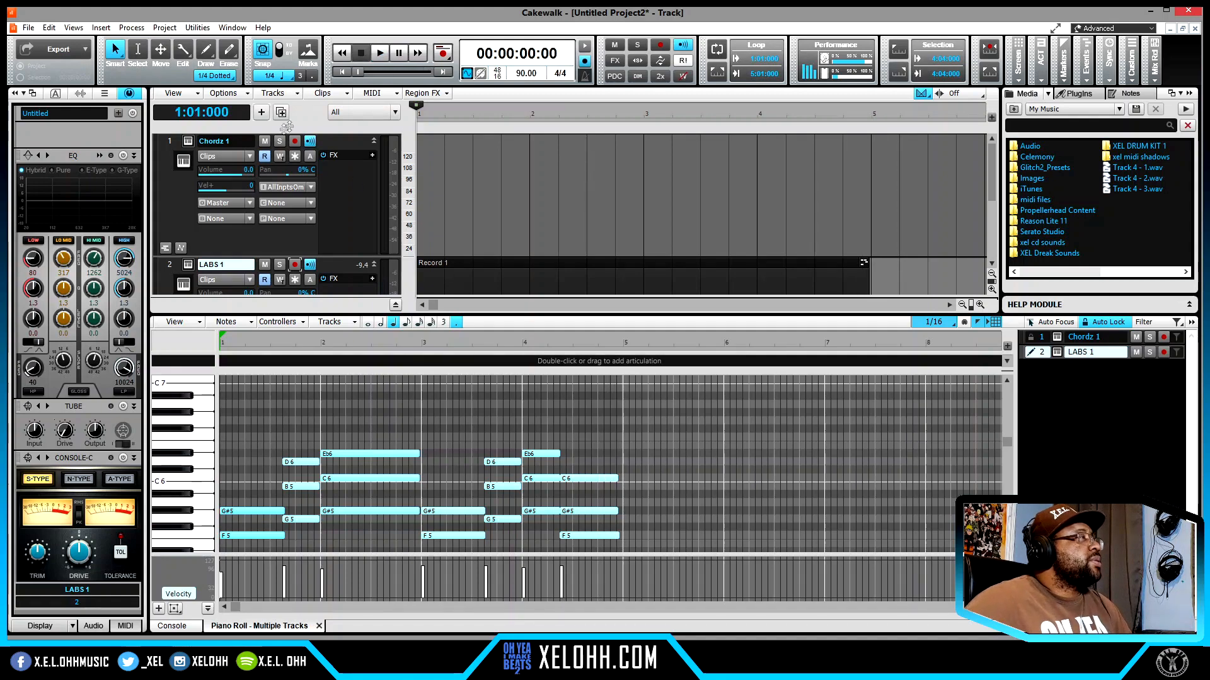
- Reduce the heights of the Chordz 1 and LABS 1 tracks
{"action": "left_click_drag", "start_coordinate": [338, 257], "coordinate": [336, 169]}
{"action": "left_click_drag", "start_coordinate": [341, 281], "coordinate": [344, 211]}
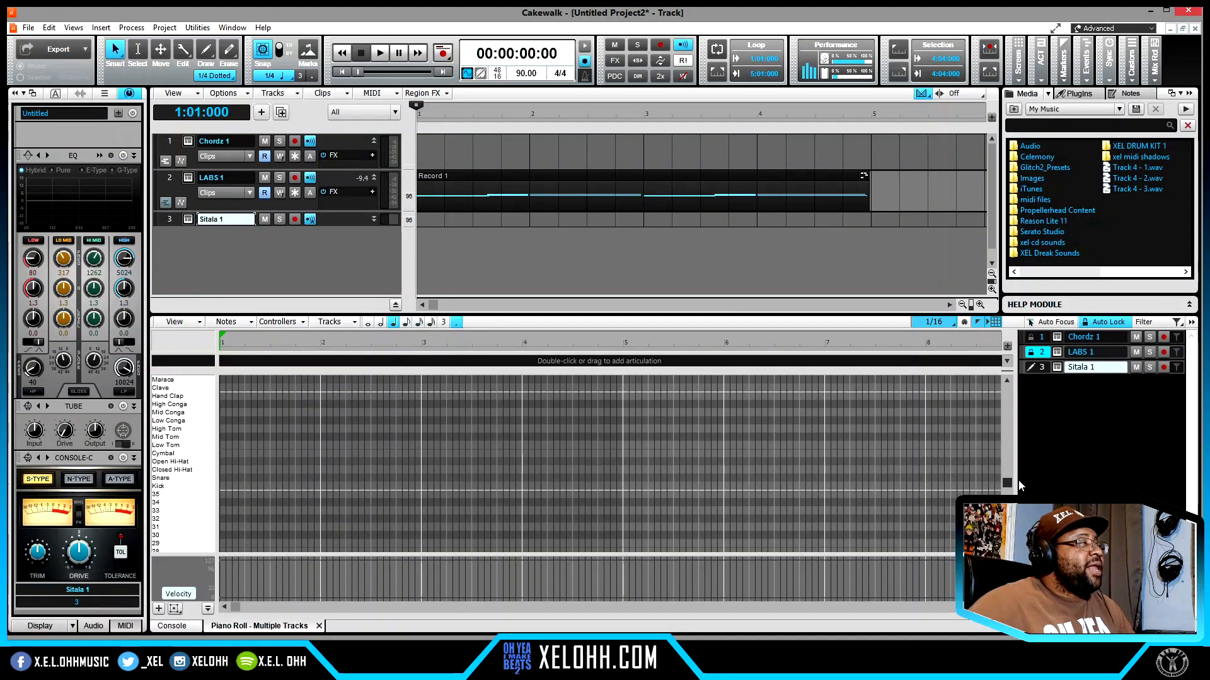
{"action": "left_click_drag", "start_coordinate": [1019, 481], "coordinate": [1023, 473]}
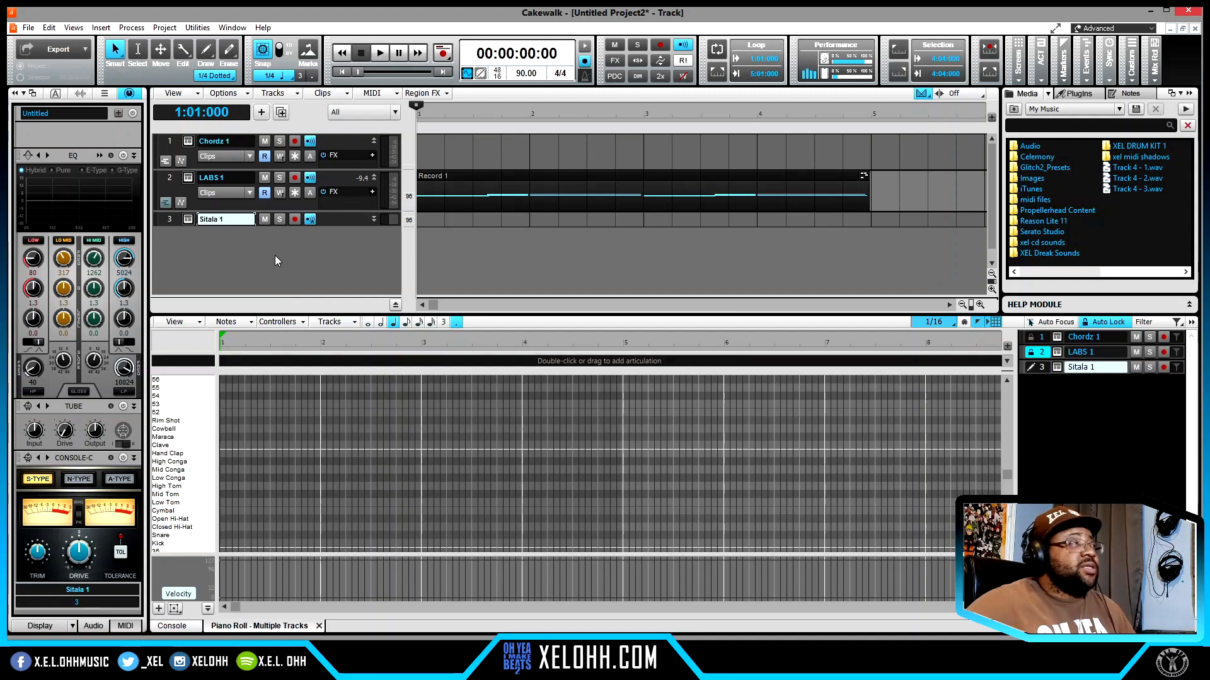
- Open the Sitala 1 drum plug-in, open its Step Sequencer, and look through the drum rows
{"action": "left_click", "coordinate": [186, 220]}
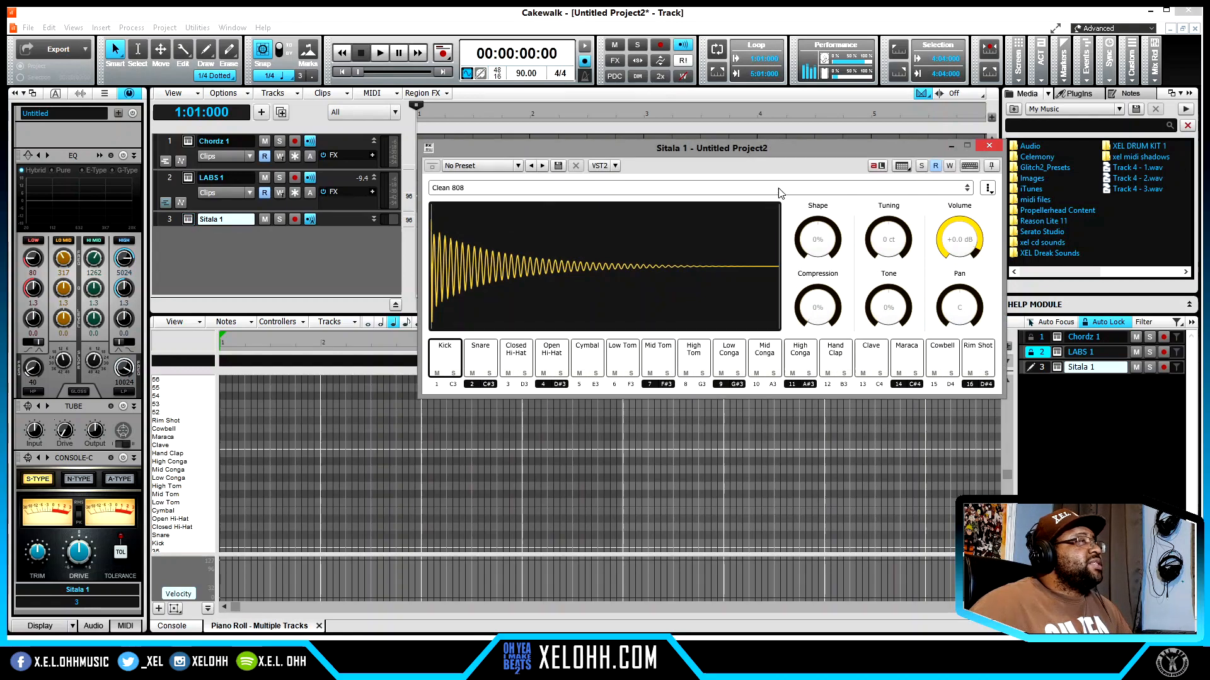
{"action": "left_click", "coordinate": [902, 167]}
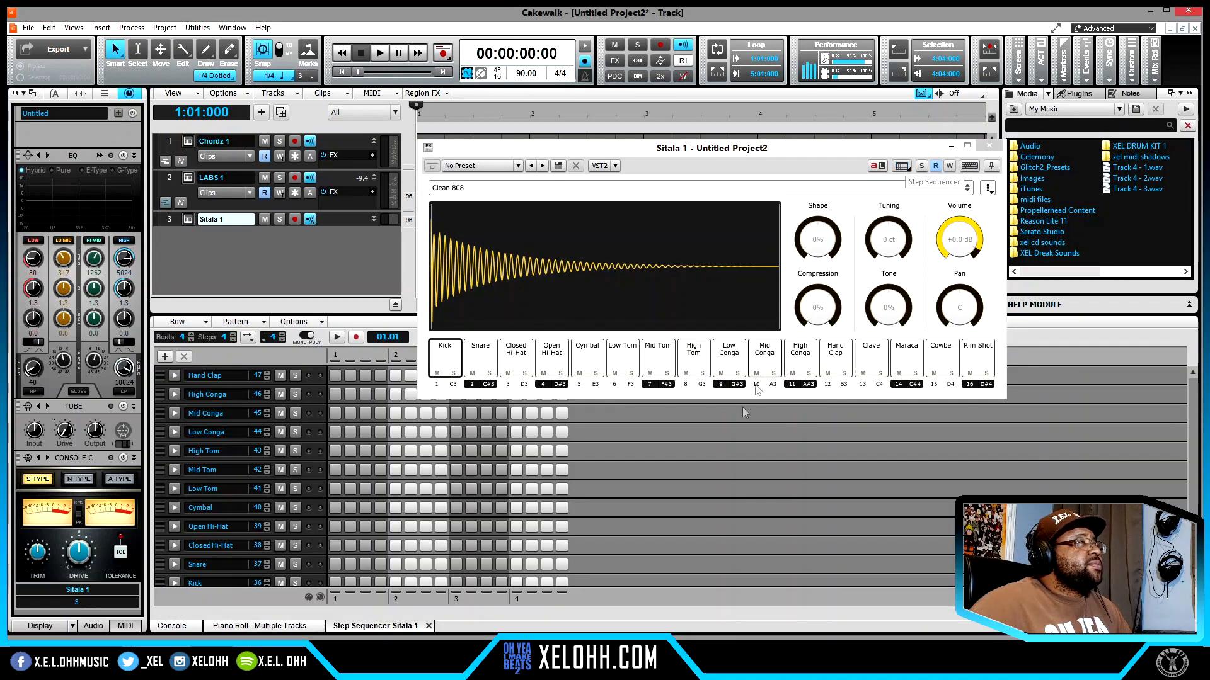
{"action": "scroll", "coordinate": [220, 485], "scroll_direction": "down", "scroll_amount": 1}
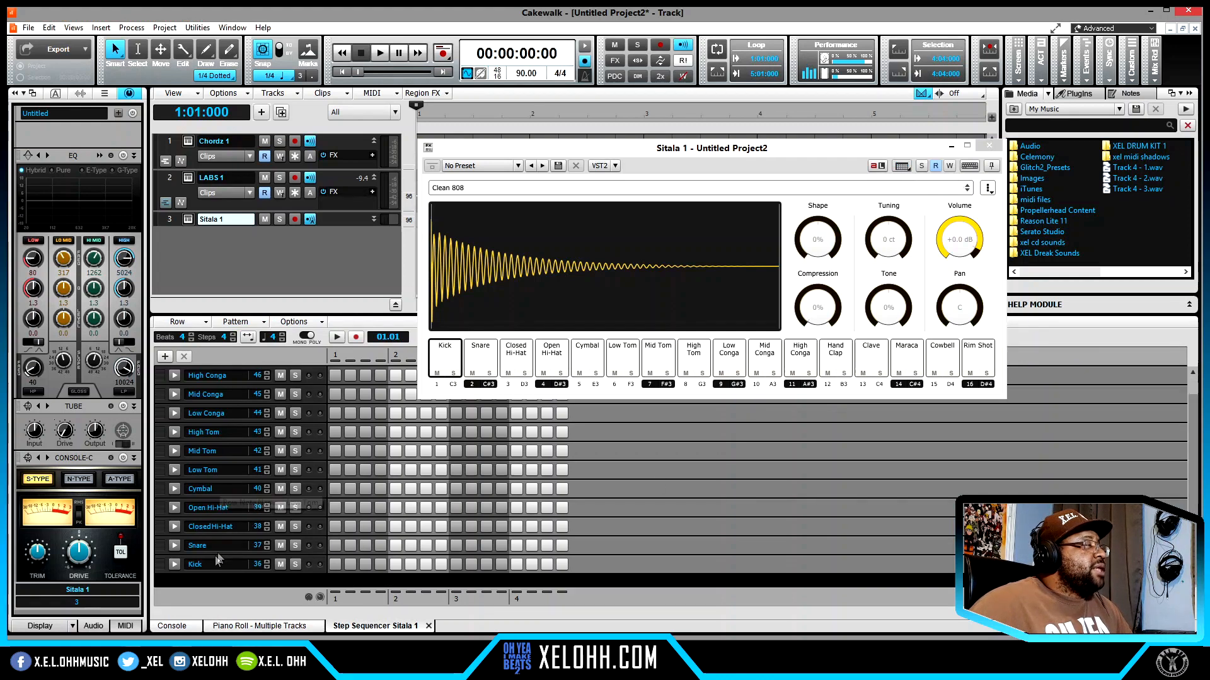
{"action": "scroll", "coordinate": [226, 535], "scroll_direction": "up", "scroll_amount": 1}
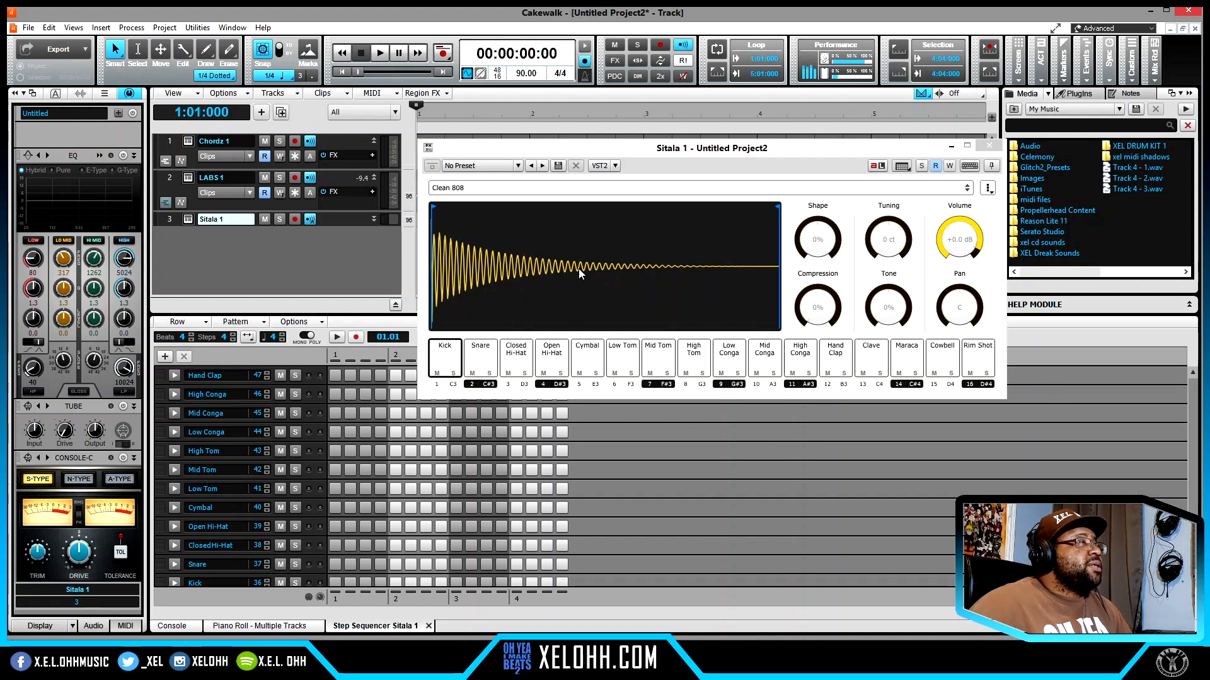
- Try the end and start trim markers on Sitala's Kick sample and close the plug-in window
{"action": "mouse_move", "coordinate": [778, 207]}
{"action": "left_mouse_down"}
{"action": "mouse_move", "coordinate": [522, 223]}
{"action": "mouse_move", "coordinate": [783, 230]}
{"action": "left_mouse_up"}
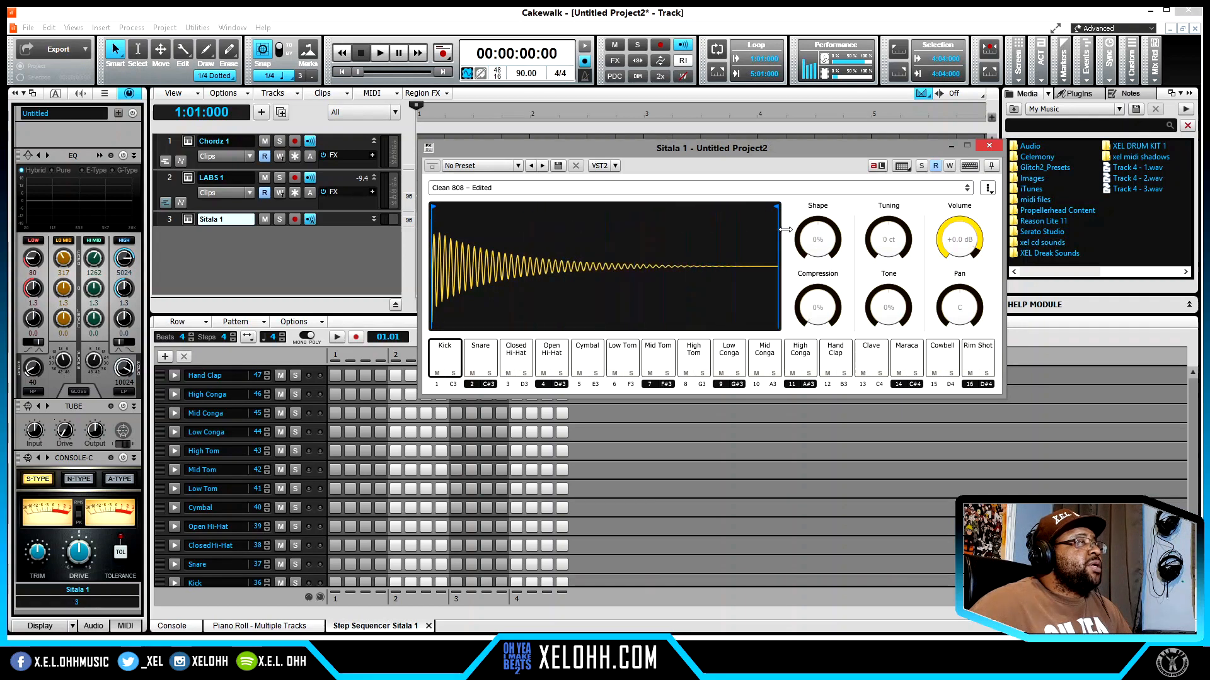
{"action": "mouse_move", "coordinate": [434, 214]}
{"action": "left_mouse_down"}
{"action": "mouse_move", "coordinate": [462, 217]}
{"action": "mouse_move", "coordinate": [432, 217]}
{"action": "left_mouse_up"}
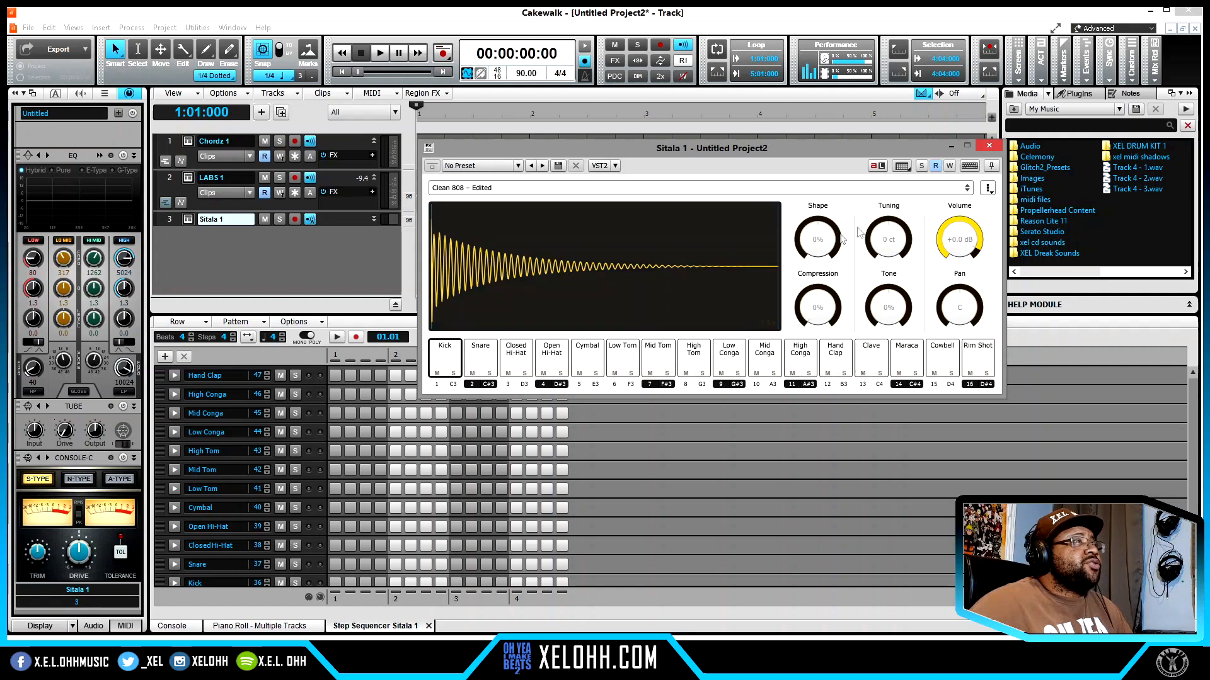
{"action": "left_click", "coordinate": [988, 147]}
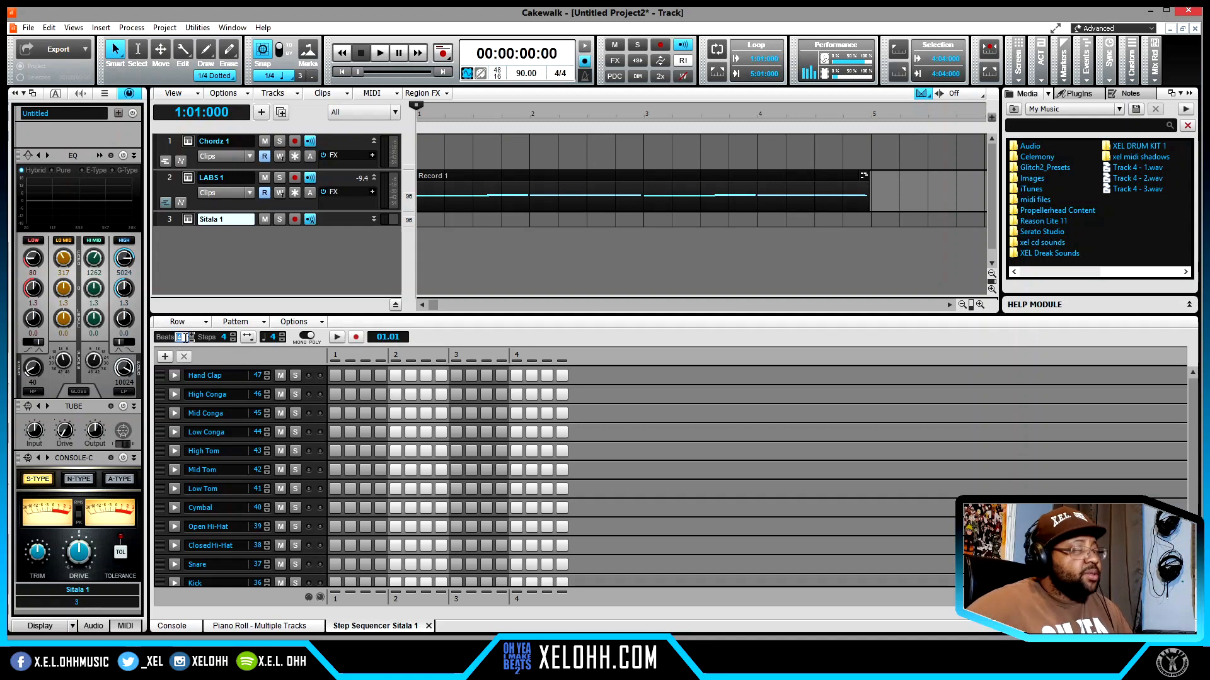
- Set the Sitala step pattern to 8 beats and increase the Sitala 1 track's height
{"action": "type", "text": "8"}
{"action": "left_click_drag", "start_coordinate": [334, 227], "coordinate": [334, 275]}
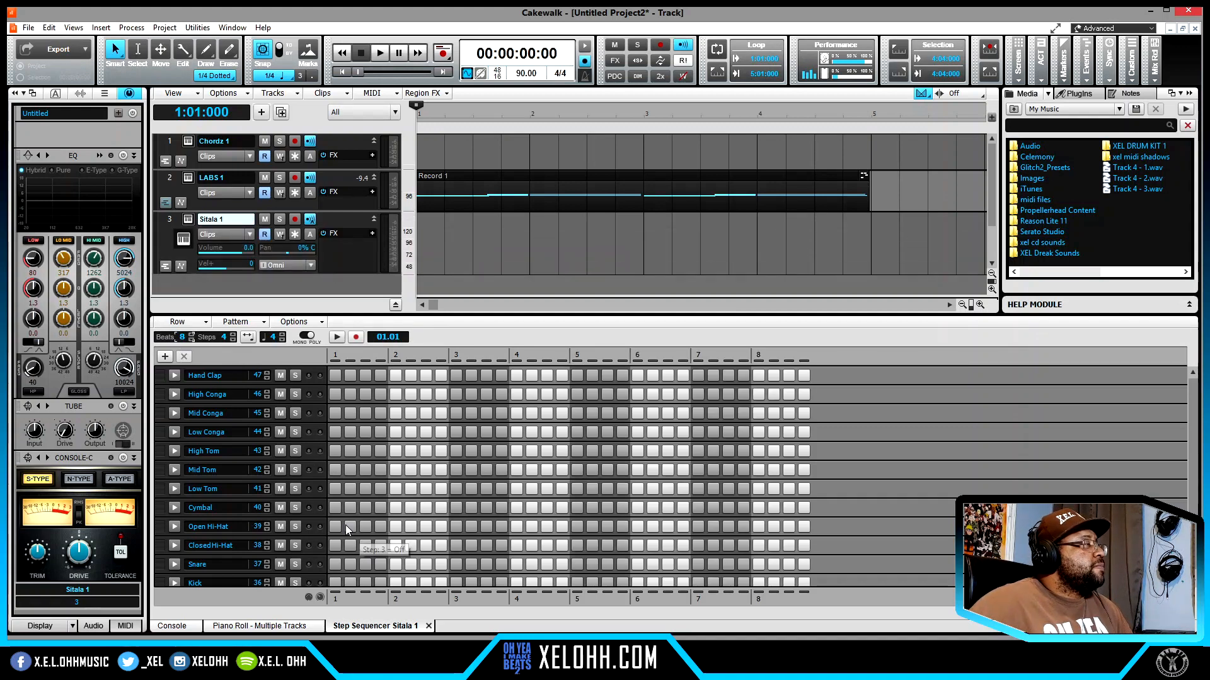
- Fill the Open Hi-Hat row of the Sitala pattern with a hit on every second step
{"action": "right_click", "coordinate": [325, 530]}
{"action": "mouse_move", "coordinate": [438, 525]}
{"action": "left_click", "coordinate": [472, 540]}
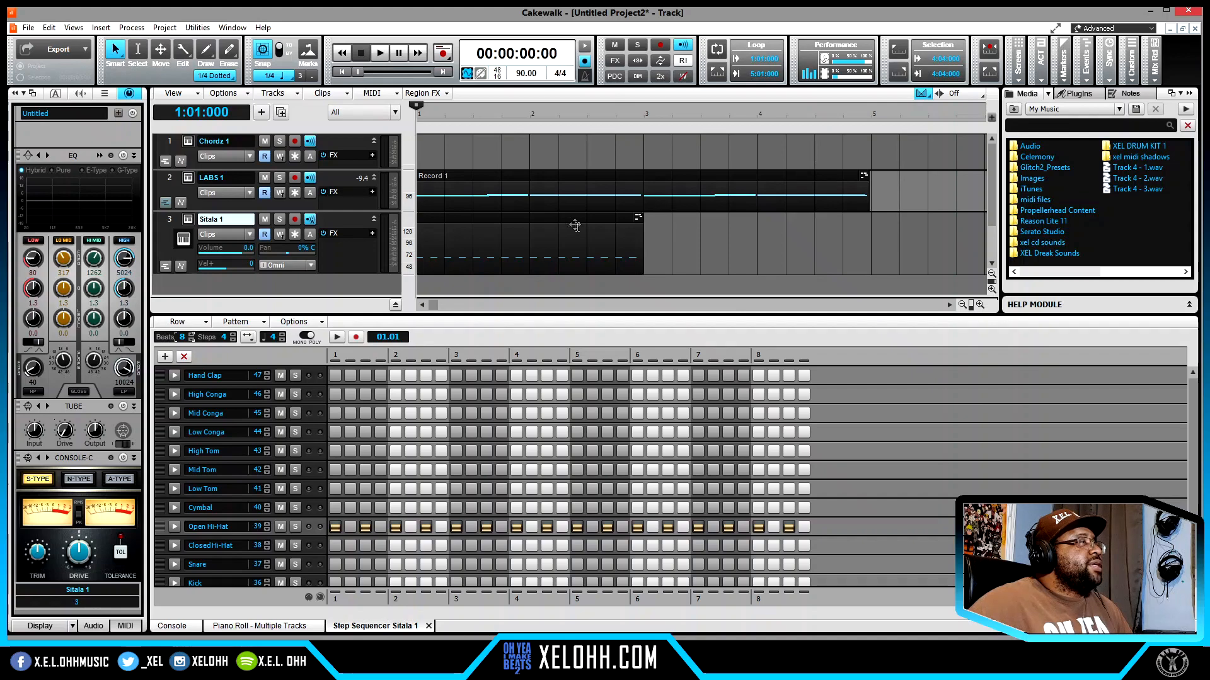
- Duplicate the Sitala 1 pattern clip directly after itself and add snare hits on the first step of beats 2, 4, 6 and 8
{"action": "left_click", "coordinate": [537, 220]}
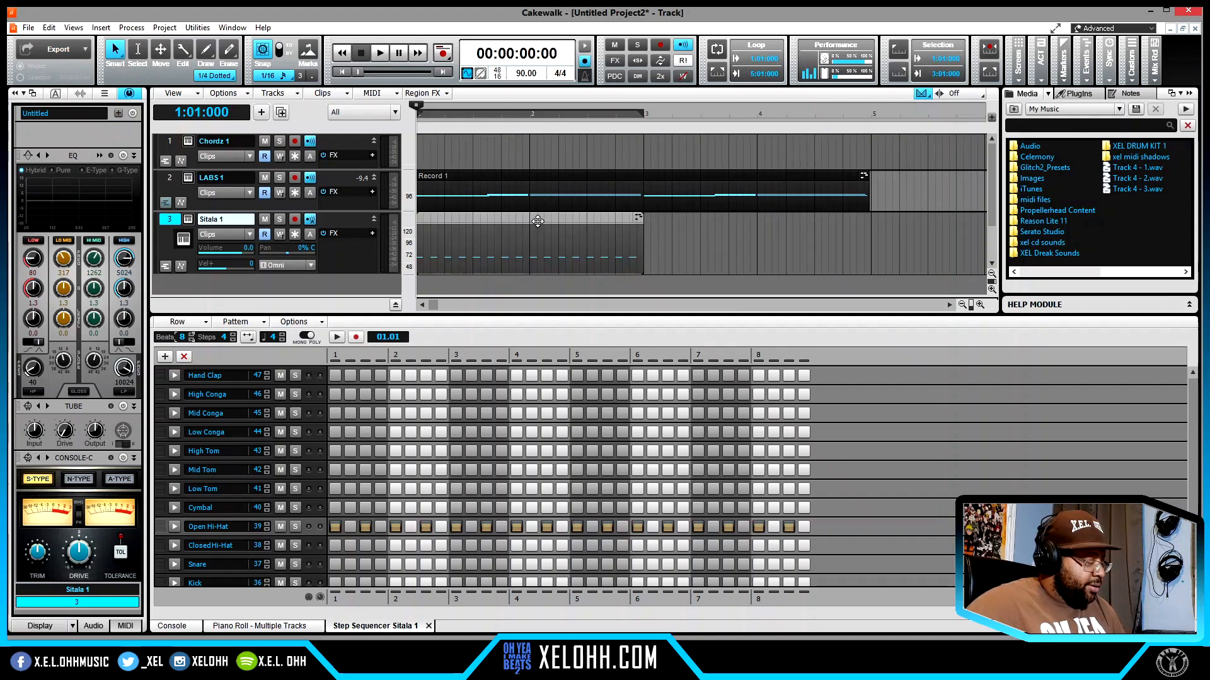
{"action": "key", "text": "ctrl+d"}
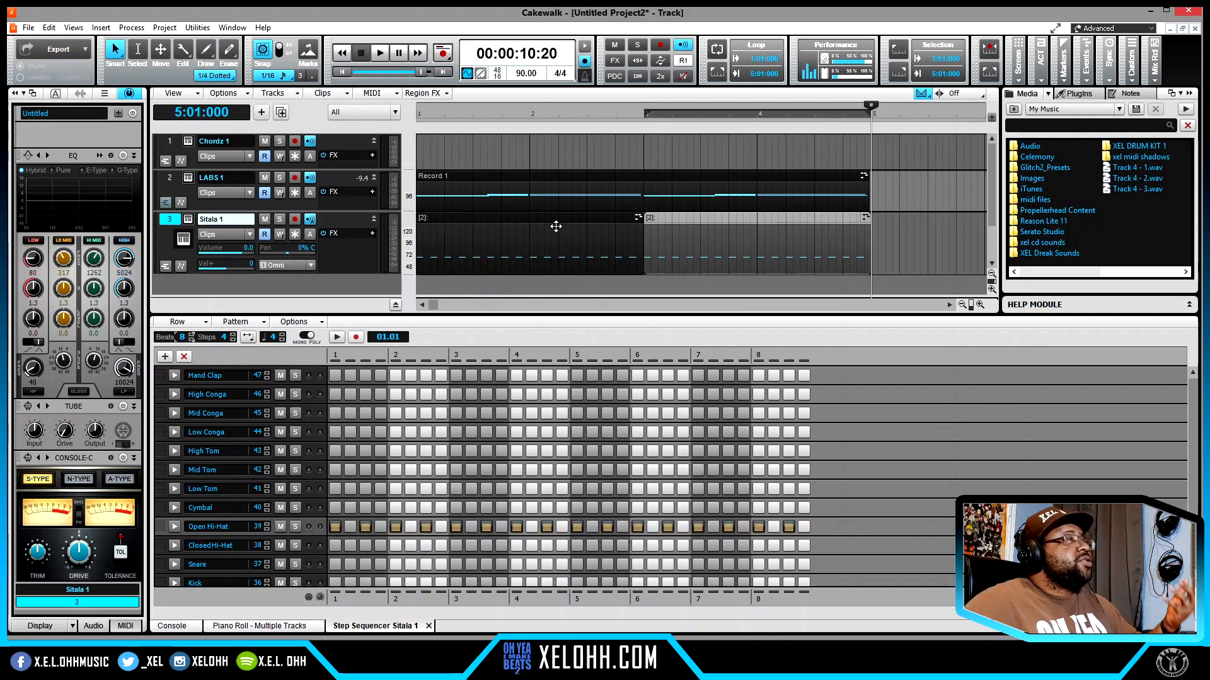
{"action": "left_click", "coordinate": [396, 564]}
{"action": "left_click", "coordinate": [516, 564]}
{"action": "left_click", "coordinate": [637, 564]}
{"action": "left_click", "coordinate": [758, 564]}
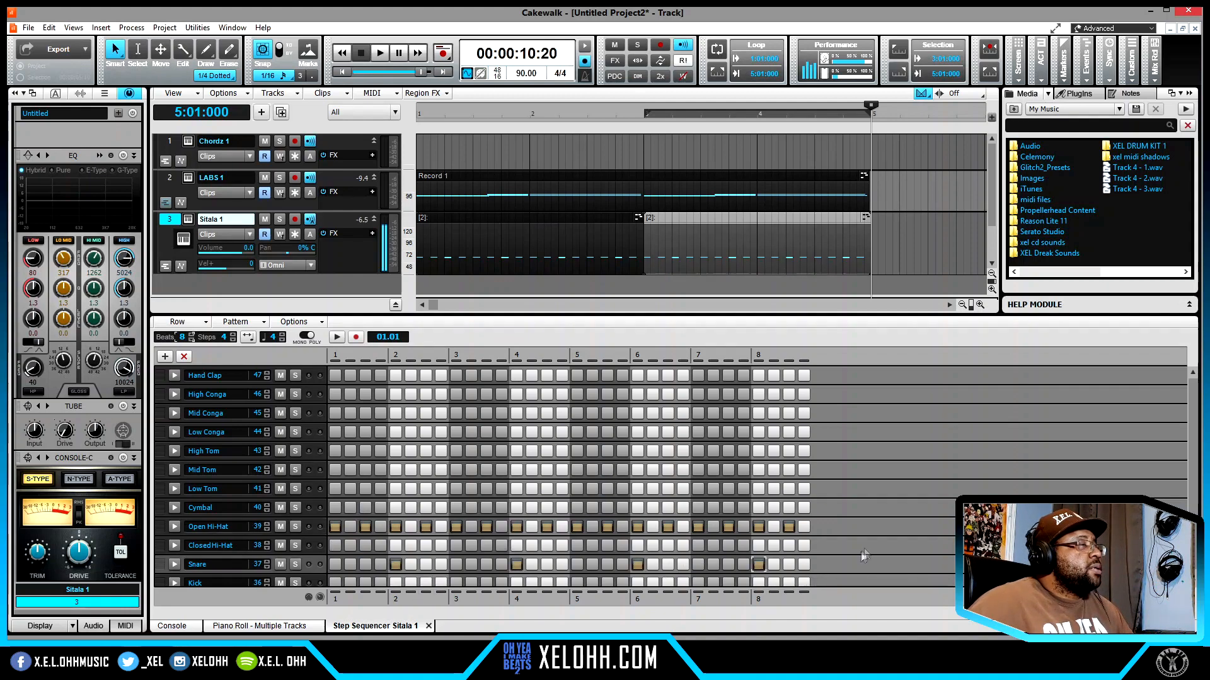
- Add kick hits to the Sitala pattern on steps 1, 3, 11, 17, 19, 27 and 31
{"action": "scroll", "coordinate": [758, 564], "scroll_direction": "down", "scroll_amount": 1}
{"action": "left_click", "coordinate": [334, 565]}
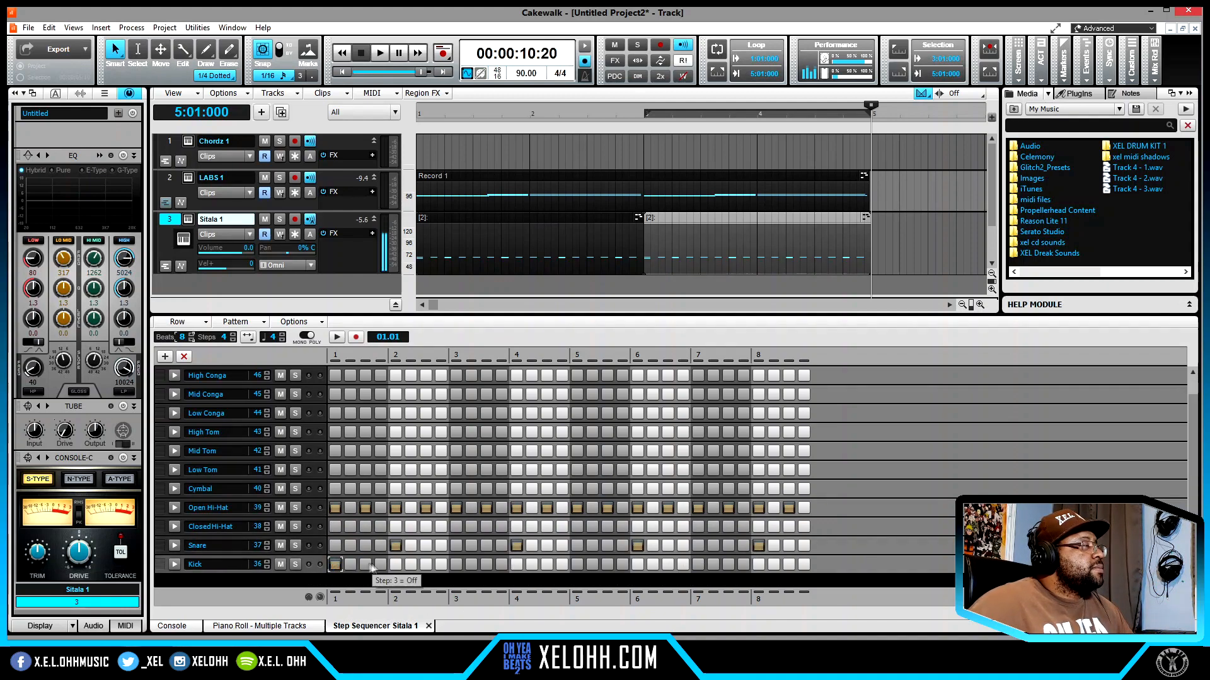
{"action": "left_click", "coordinate": [365, 565]}
{"action": "left_click", "coordinate": [488, 565]}
{"action": "left_click", "coordinate": [577, 565]}
{"action": "left_click", "coordinate": [607, 564]}
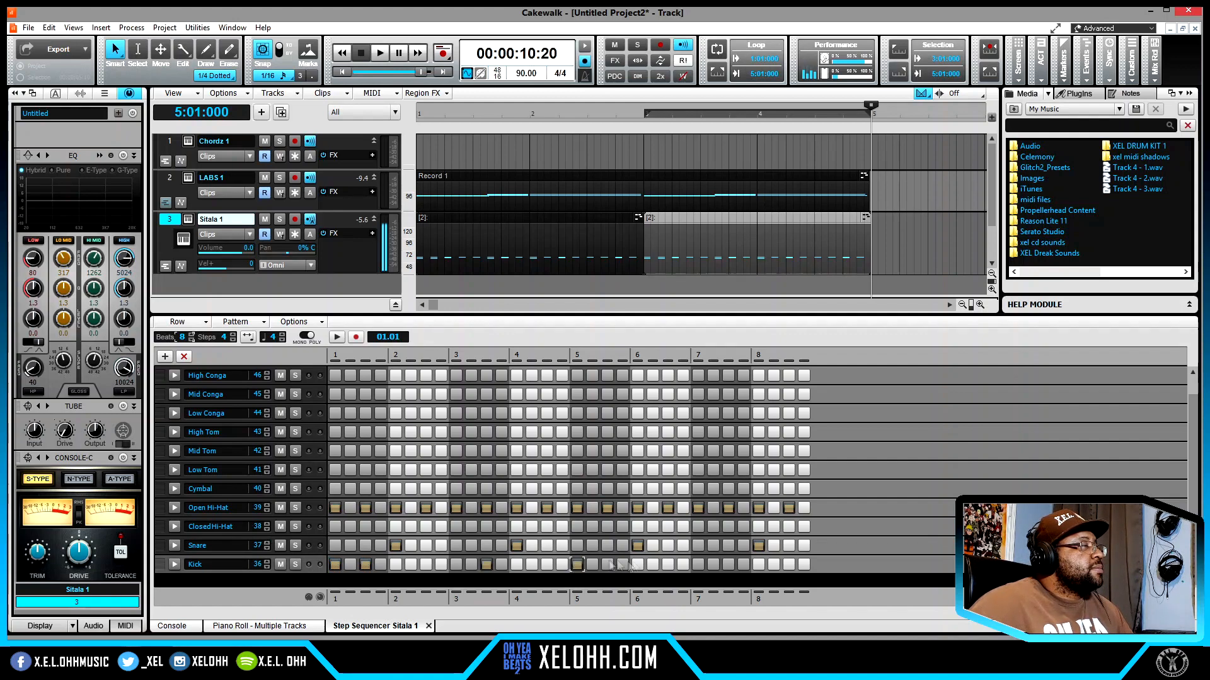
{"action": "left_click", "coordinate": [729, 565]}
{"action": "left_click", "coordinate": [789, 564]}
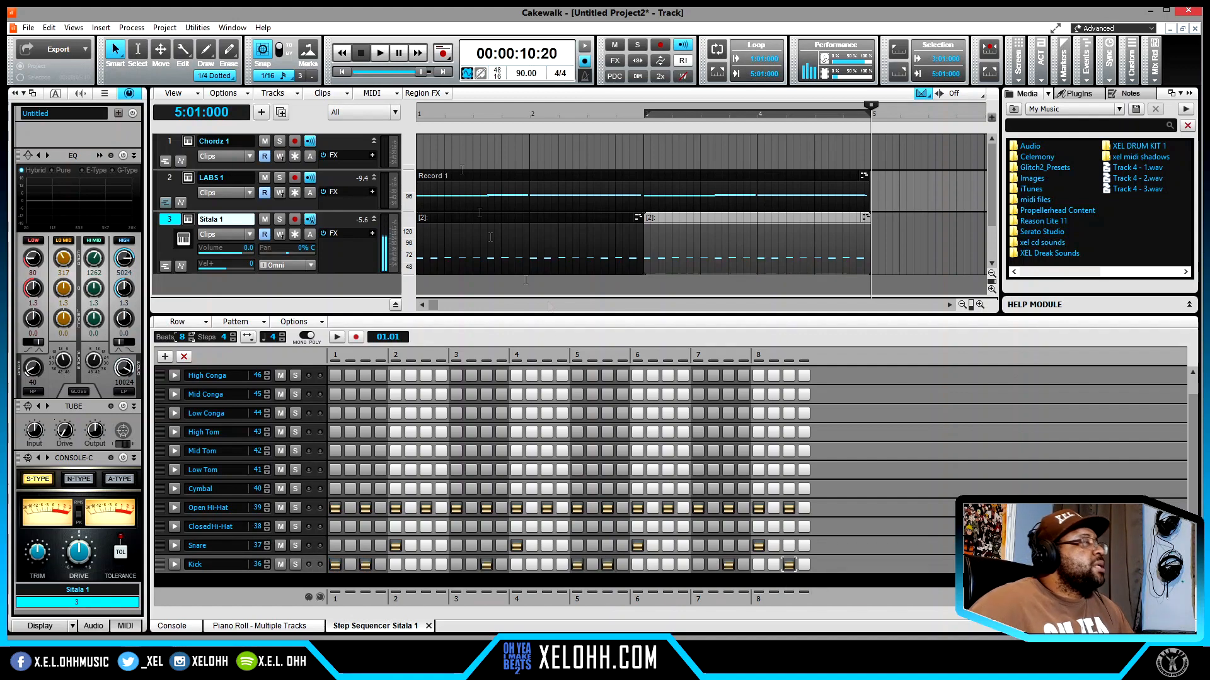
- Load the user kit "XEL OHH - Just Drum Kit 1" in Sitala, discarding the changes to the current kit
{"action": "left_click", "coordinate": [187, 221]}
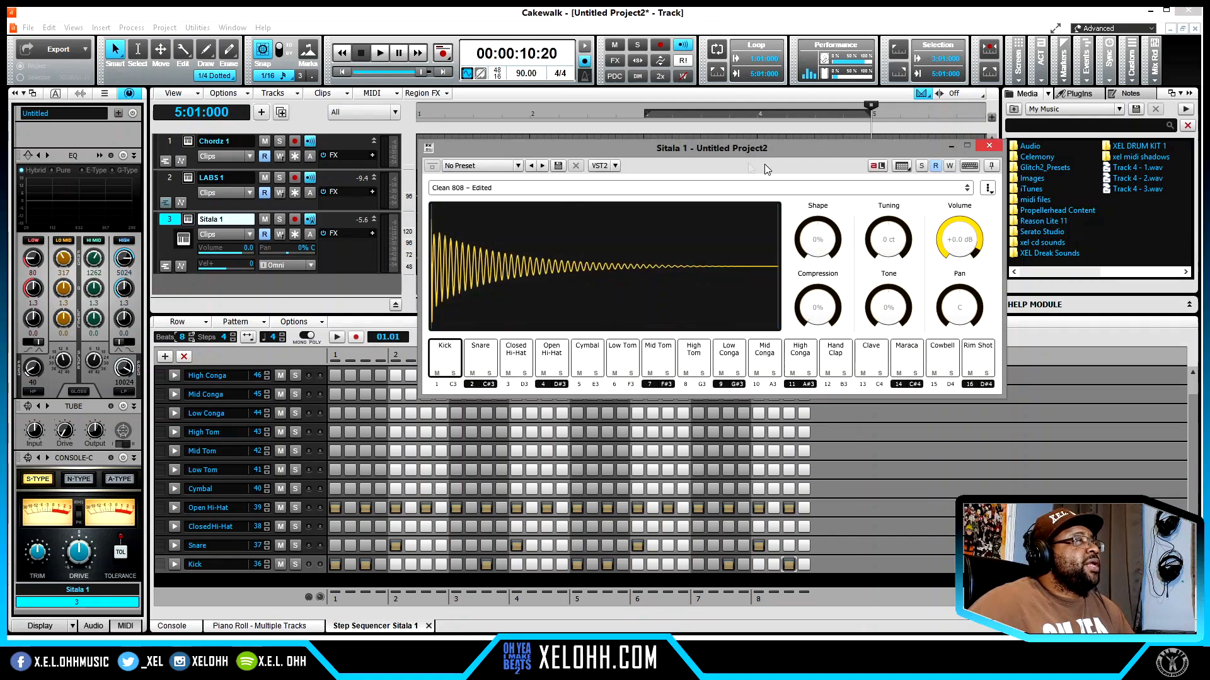
{"action": "left_click", "coordinate": [774, 190]}
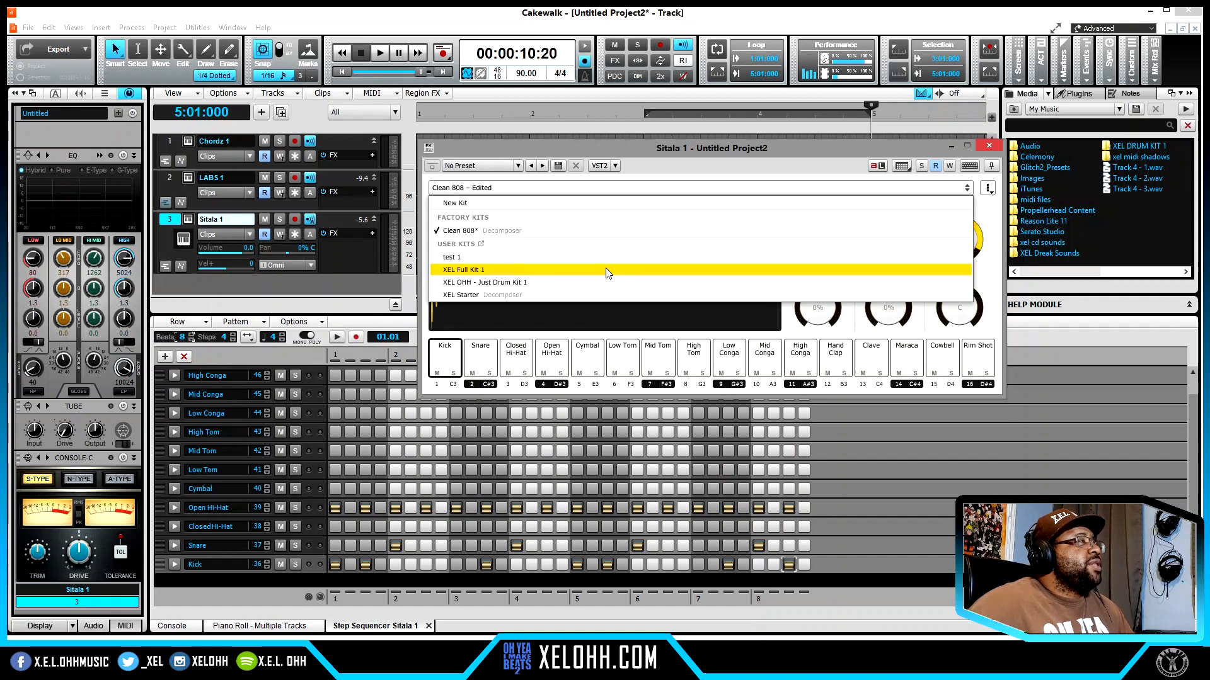
{"action": "left_click", "coordinate": [604, 285]}
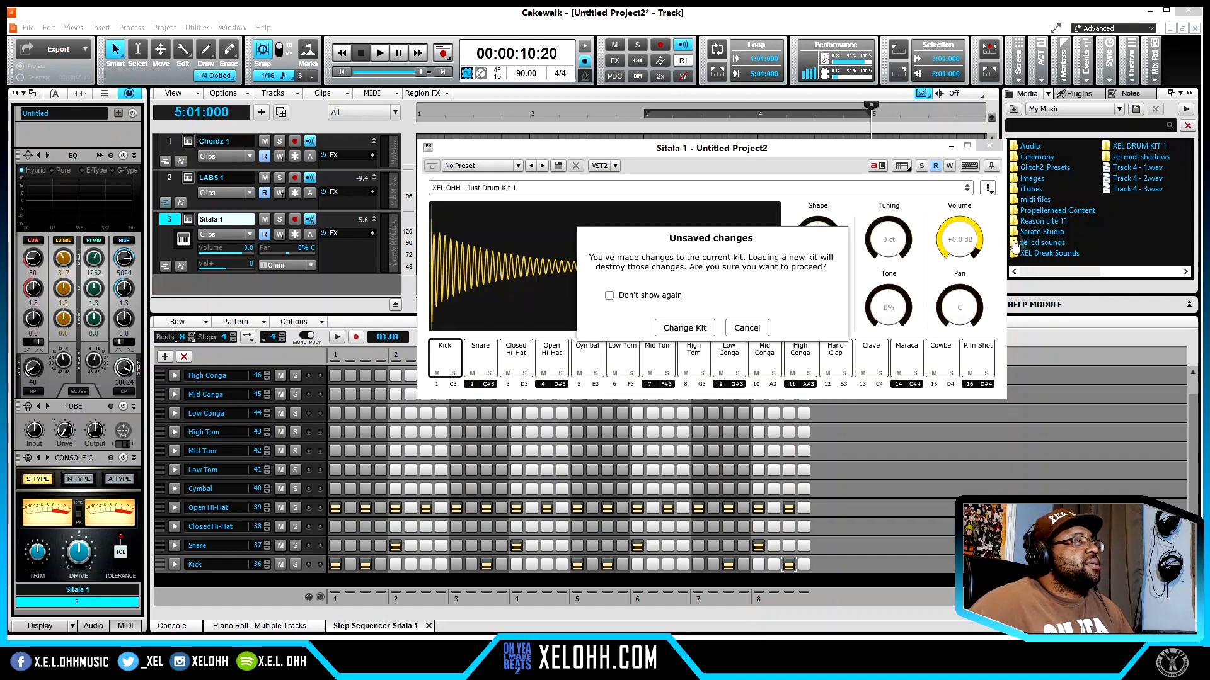
{"action": "left_click", "coordinate": [673, 336]}
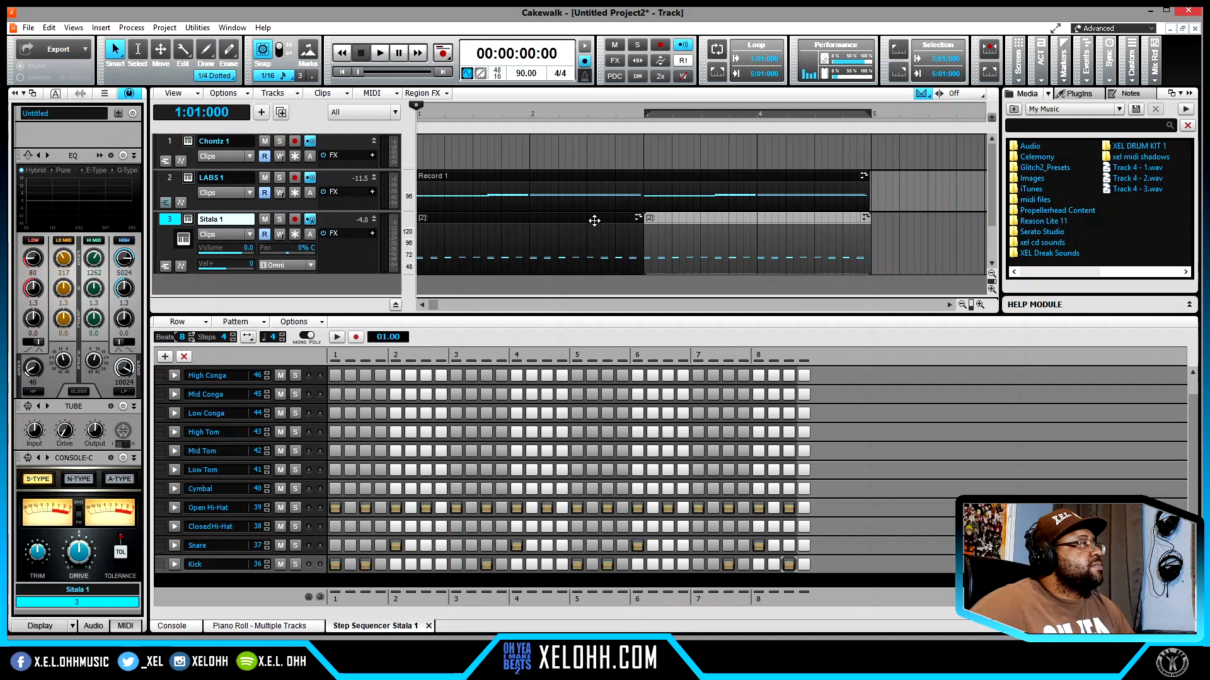
- Reopen the Sitala clip's step pattern, fill the Hat_1 row on every second step and clear the hits from open hi-hat row 39
{"action": "double_click", "coordinate": [594, 220]}
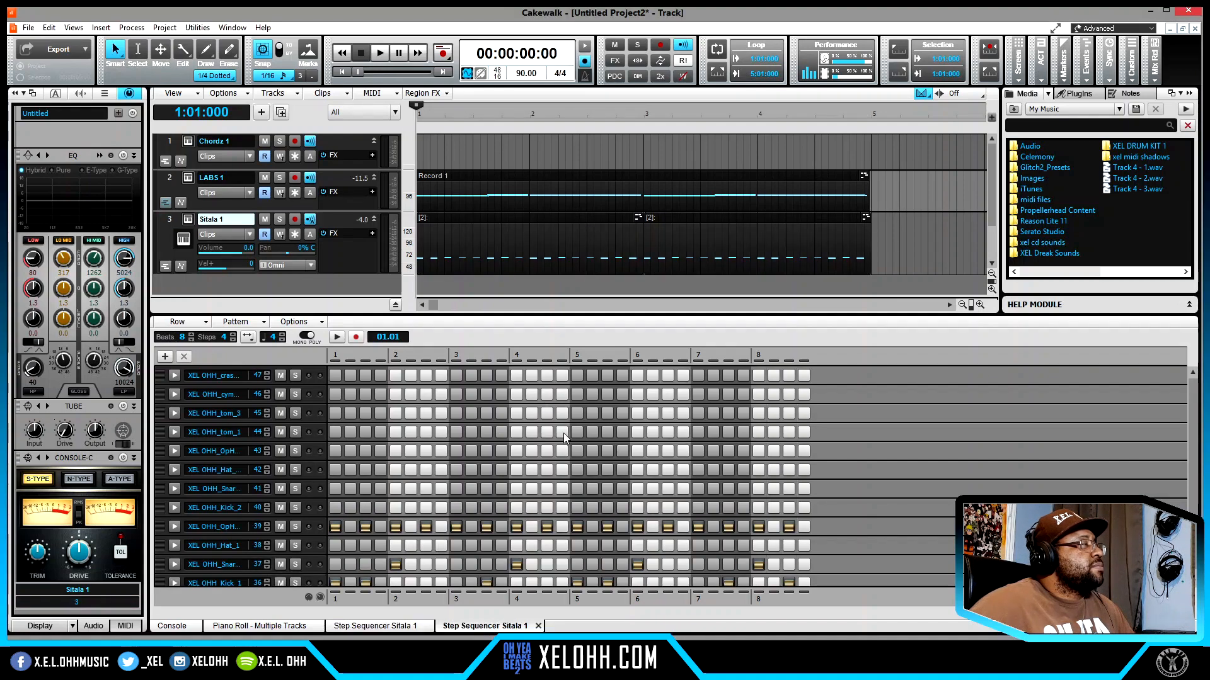
{"action": "scroll", "coordinate": [508, 452], "scroll_direction": "down", "scroll_amount": 1}
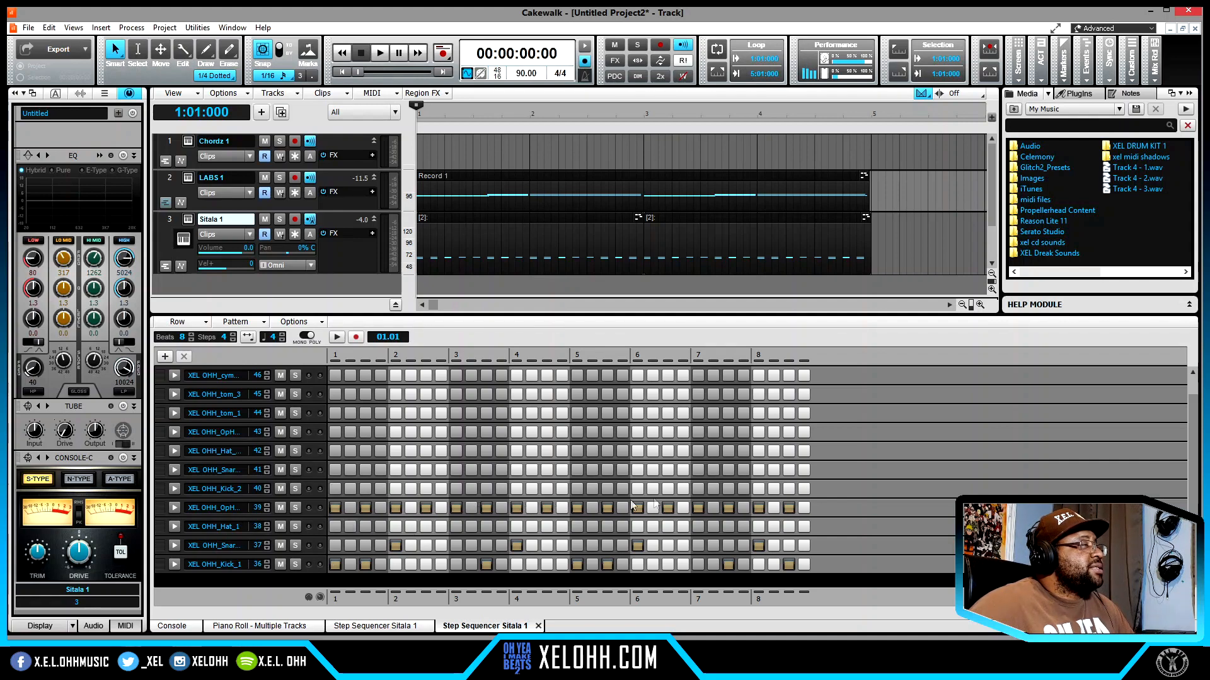
{"action": "right_click", "coordinate": [323, 531]}
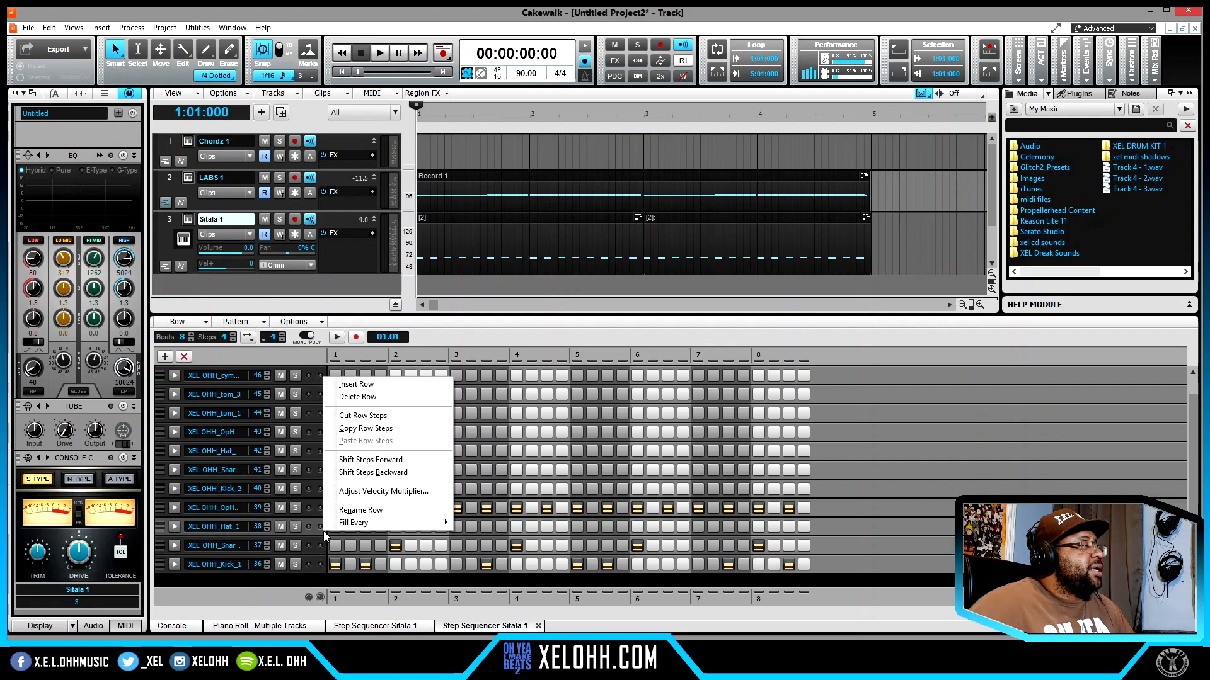
{"action": "mouse_move", "coordinate": [434, 527]}
{"action": "left_click", "coordinate": [474, 527]}
{"action": "left_click_drag", "start_coordinate": [803, 508], "coordinate": [630, 513]}
{"action": "left_click_drag", "start_coordinate": [514, 515], "coordinate": [376, 510]}
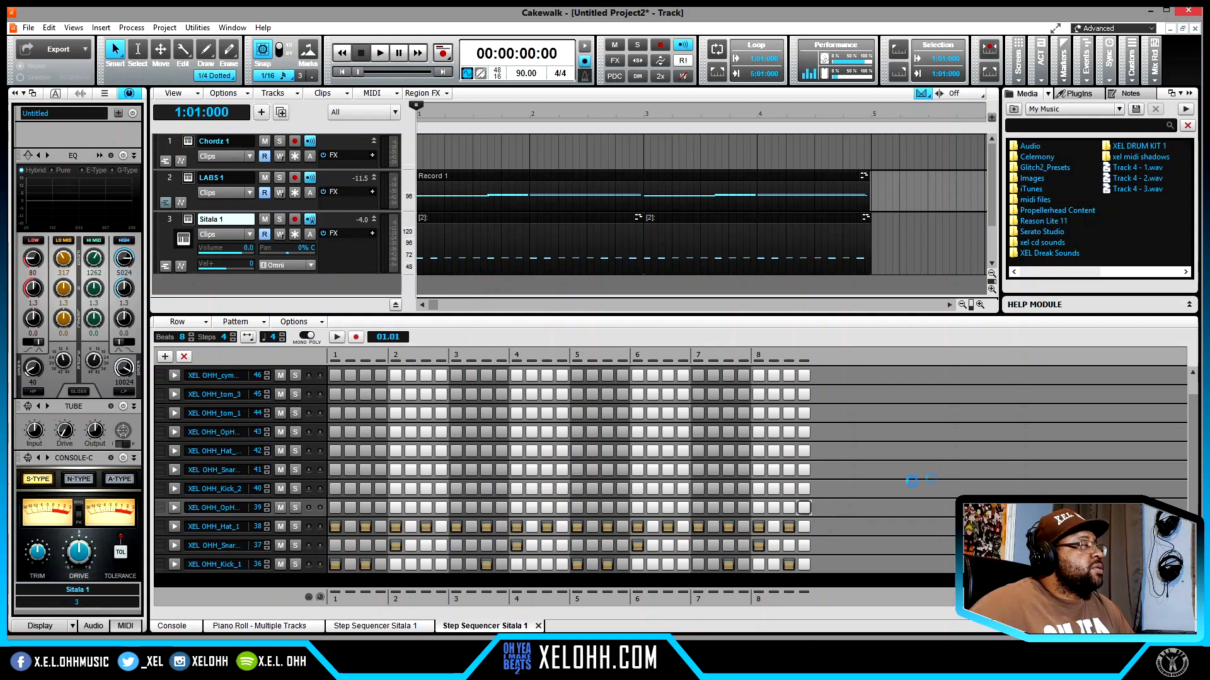
- Play back the project to hear the revised drum pattern with the chords
{"action": "key", "text": "space"}
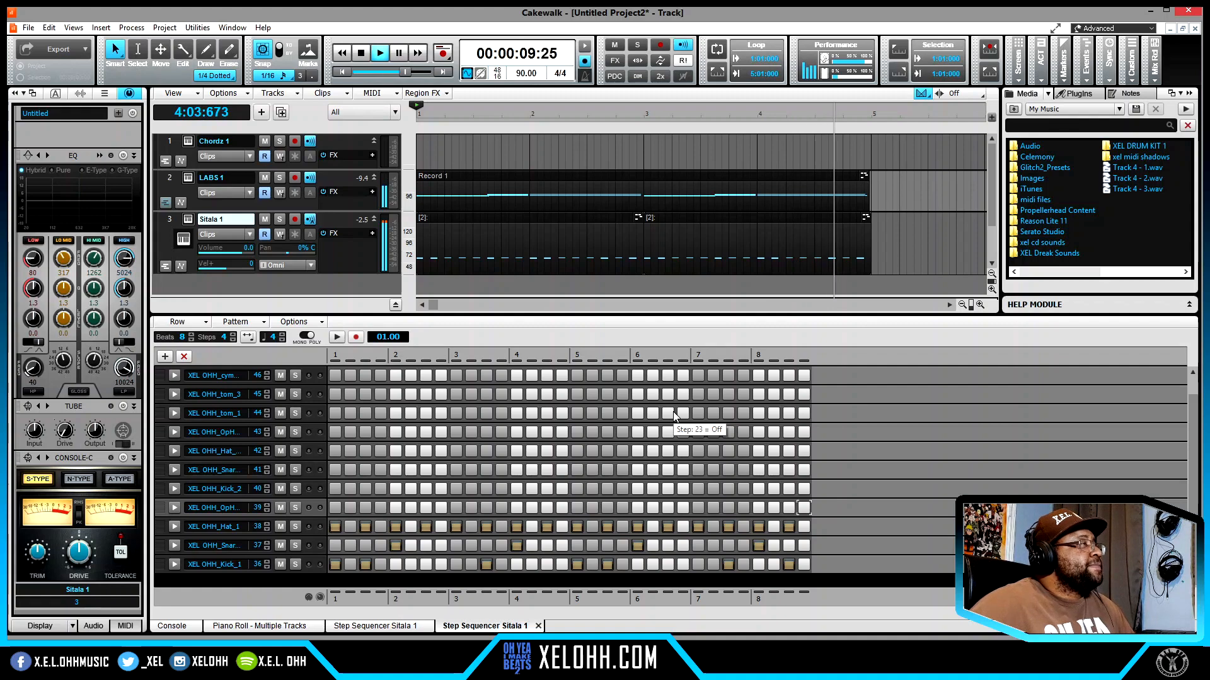
{"action": "key", "text": "space"}
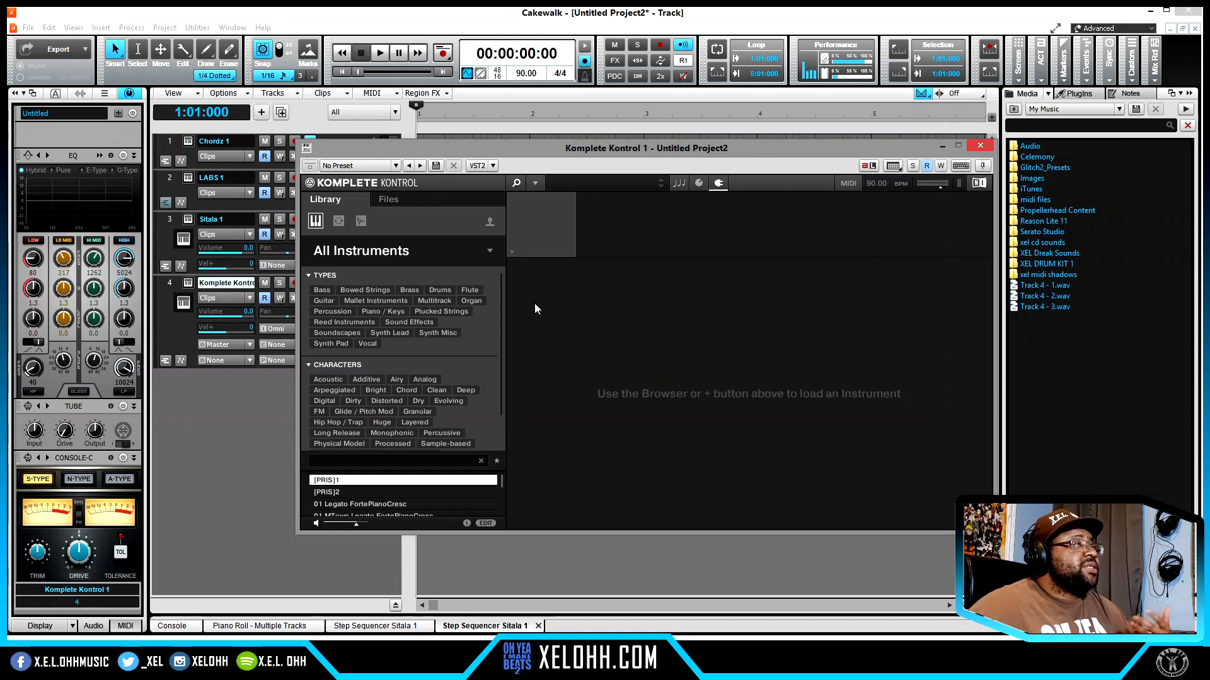
- Load MANDA AUDIO's MT-PowerDrumKit as the instrument in Komplete Kontrol and skip its donation start screen
{"action": "left_click", "coordinate": [512, 252]}
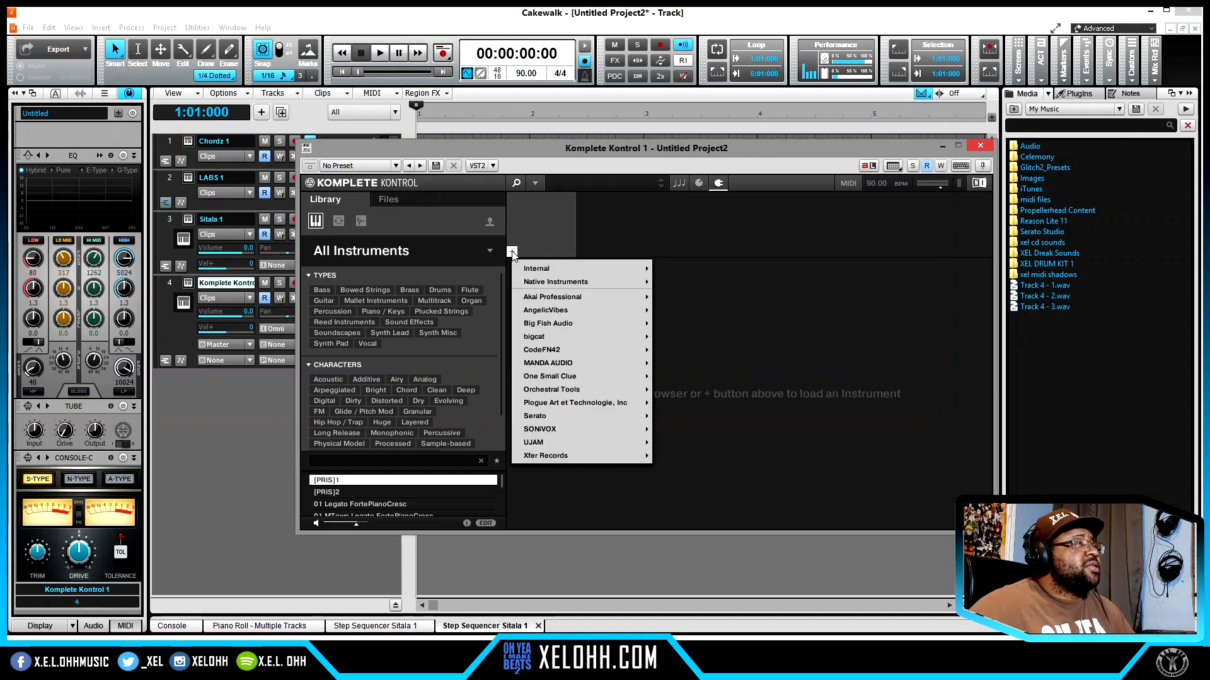
{"action": "mouse_move", "coordinate": [558, 283]}
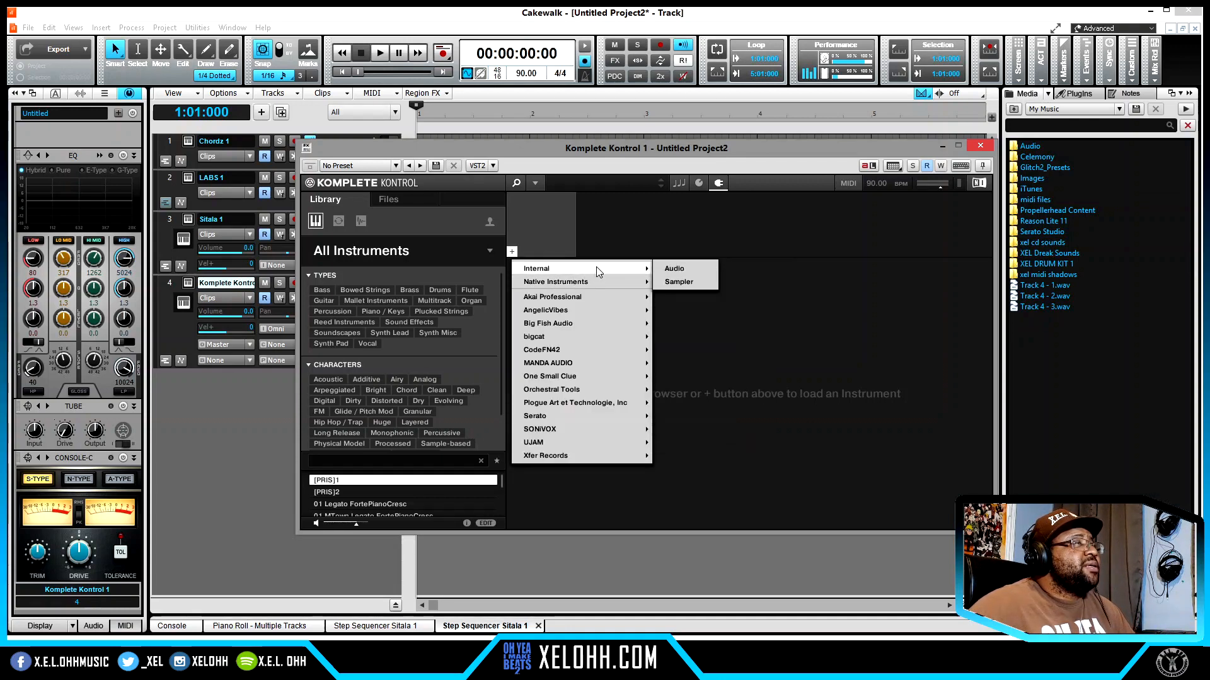
{"action": "mouse_move", "coordinate": [610, 297]}
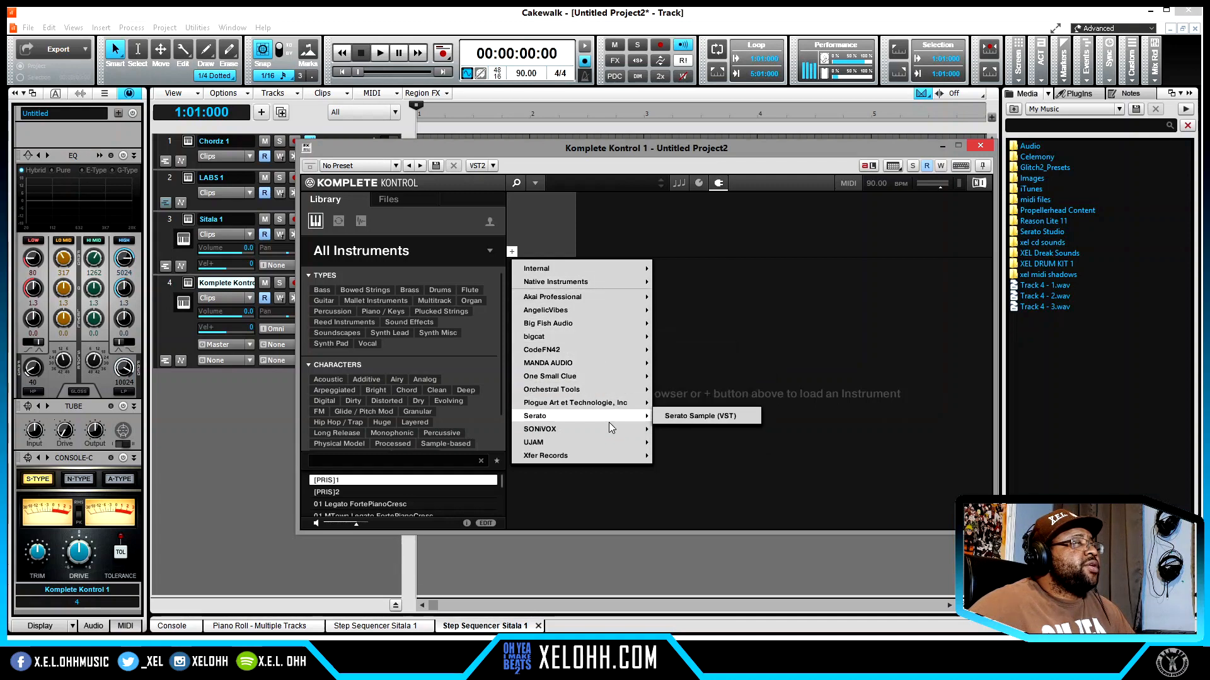
{"action": "mouse_move", "coordinate": [610, 425]}
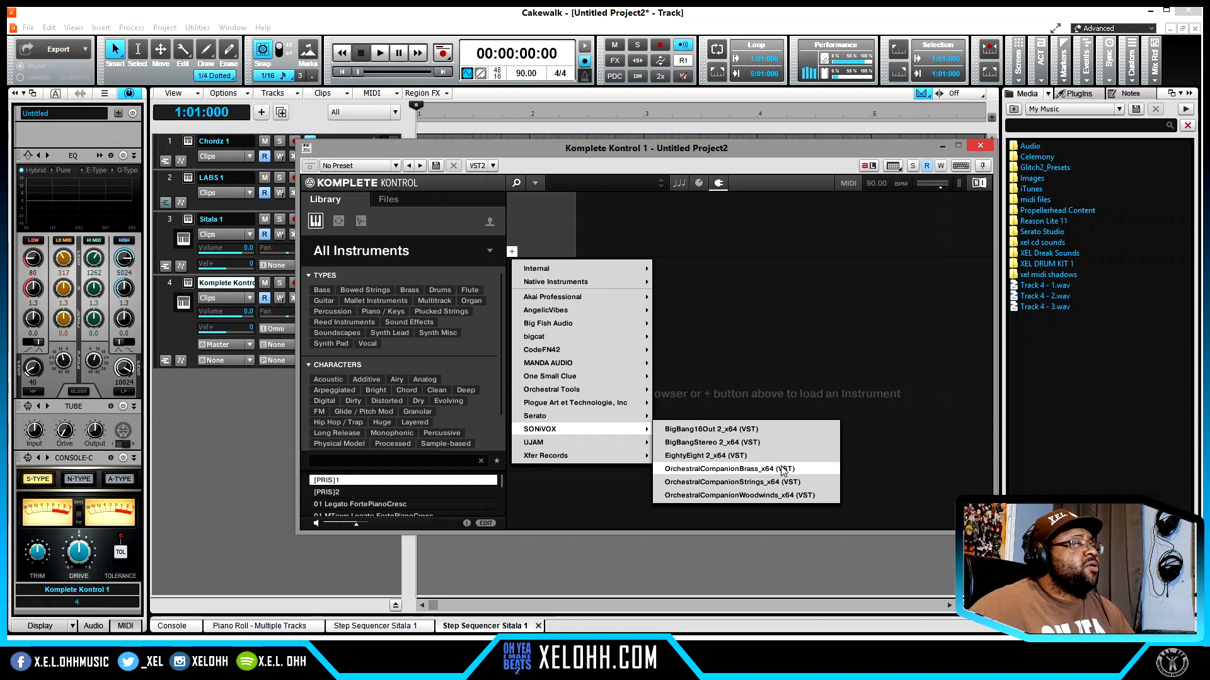
{"action": "mouse_move", "coordinate": [550, 462]}
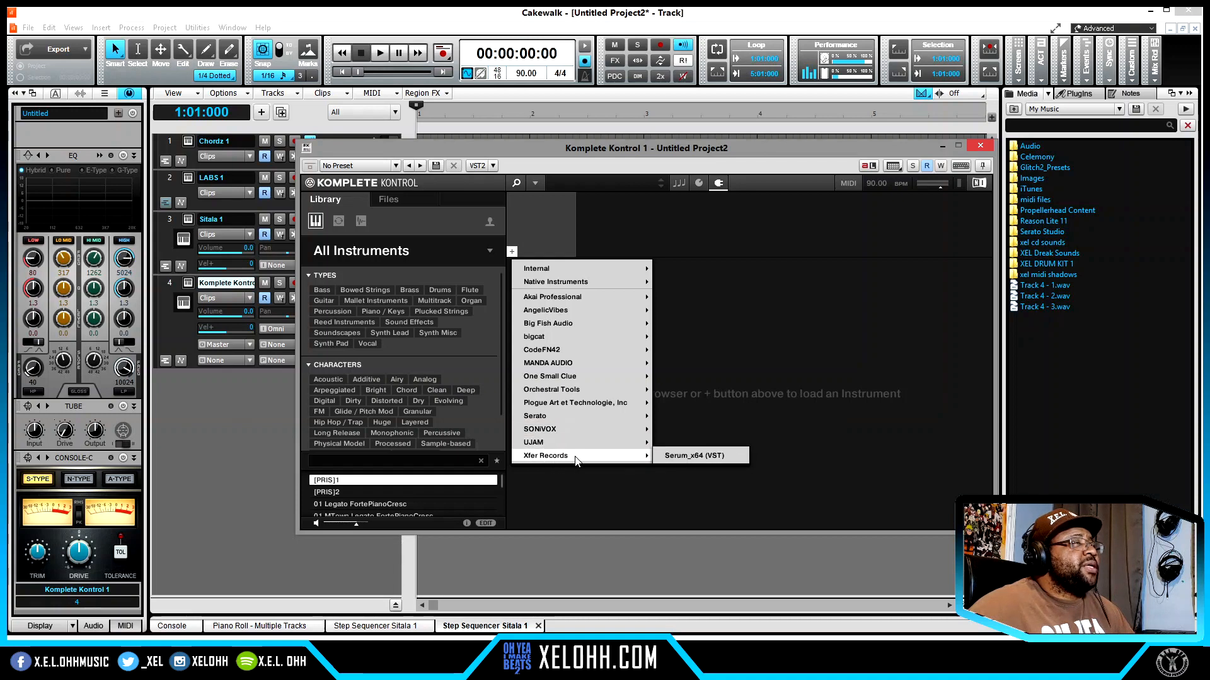
{"action": "mouse_move", "coordinate": [615, 403]}
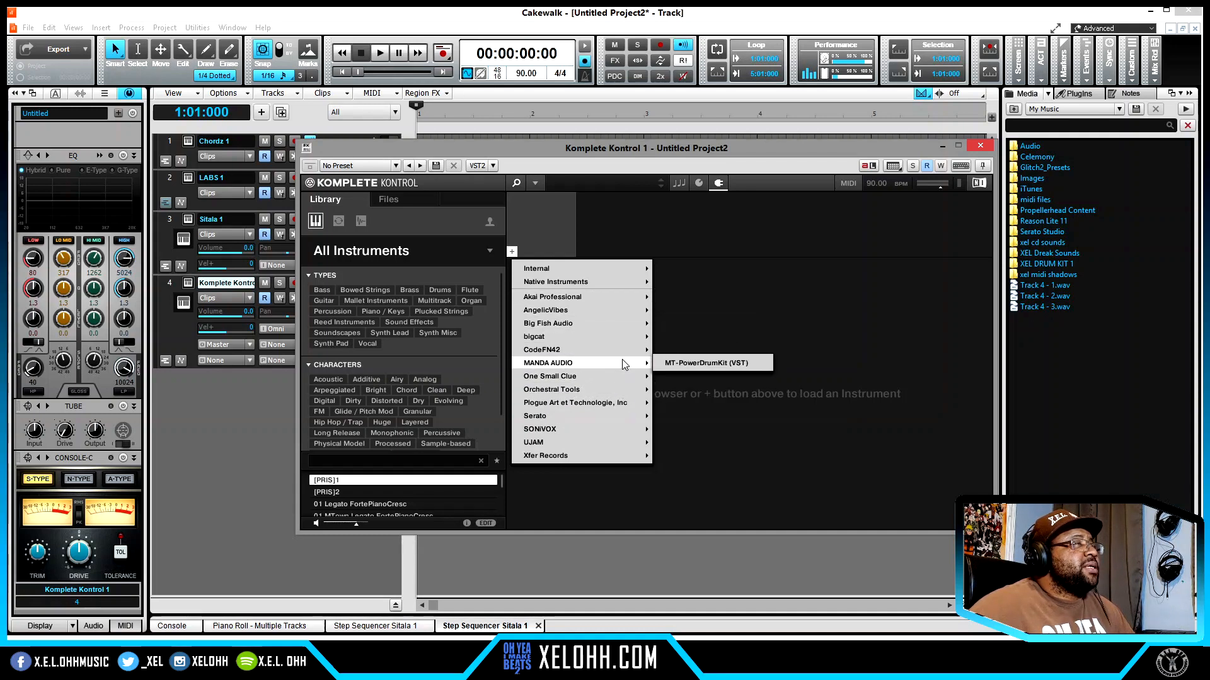
{"action": "left_click", "coordinate": [724, 365]}
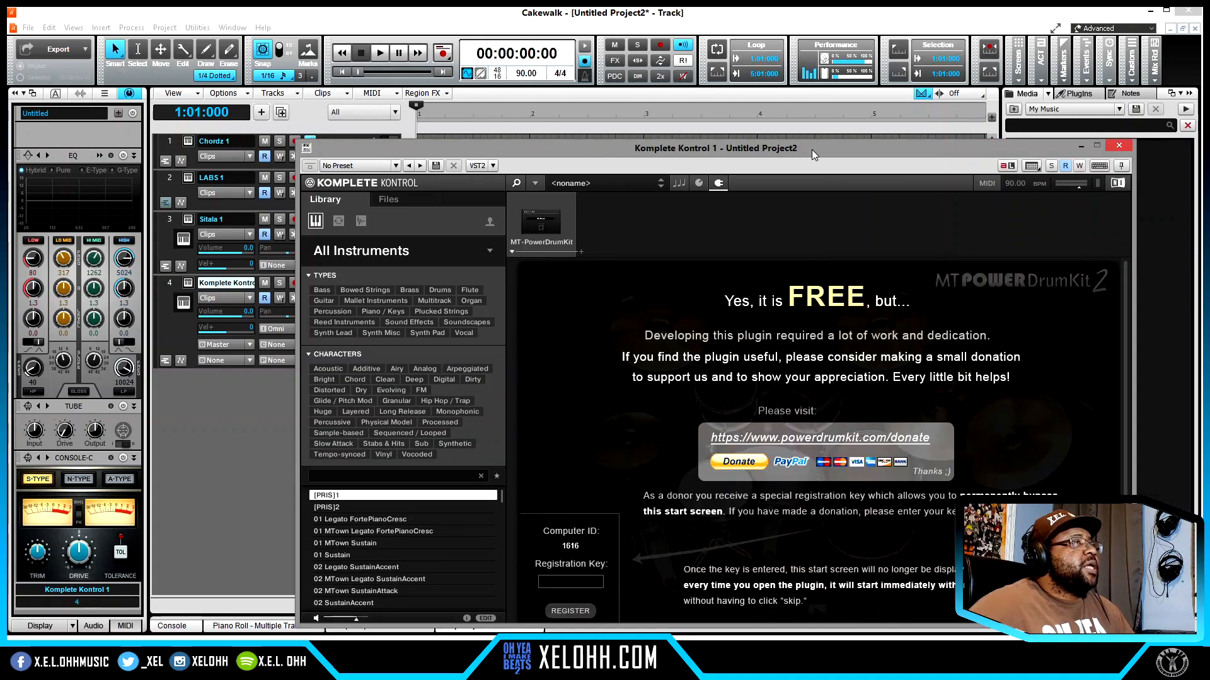
{"action": "left_click_drag", "start_coordinate": [811, 149], "coordinate": [717, 94]}
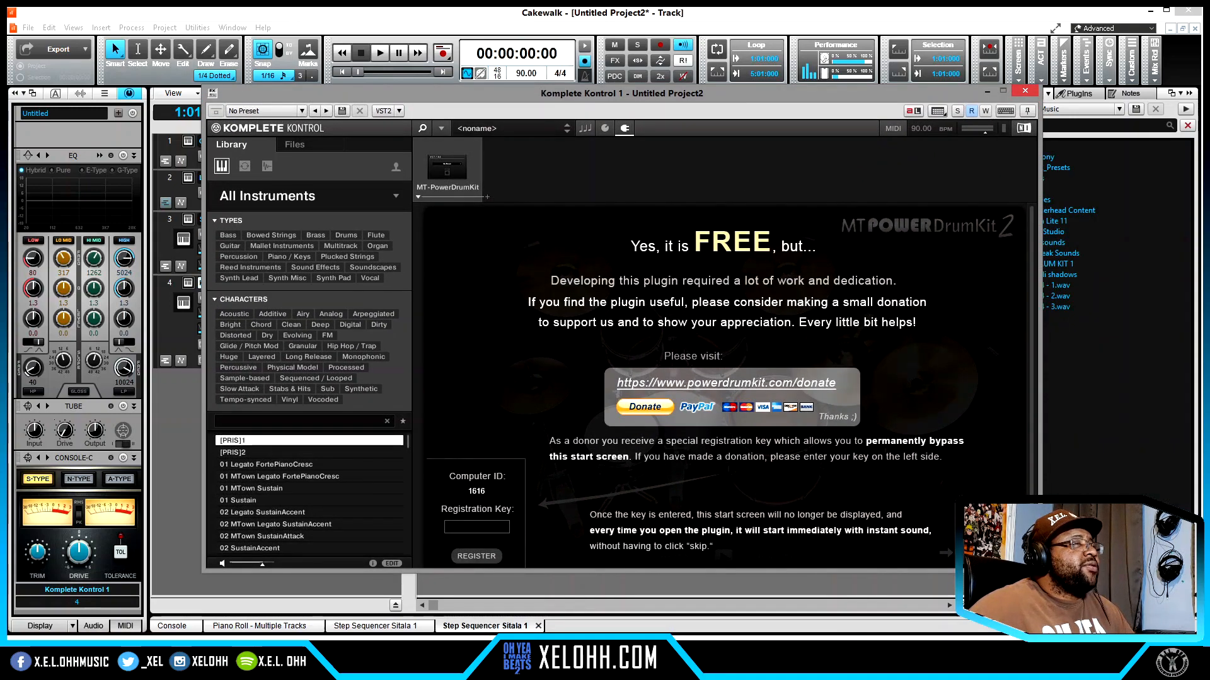
{"action": "left_click", "coordinate": [981, 552]}
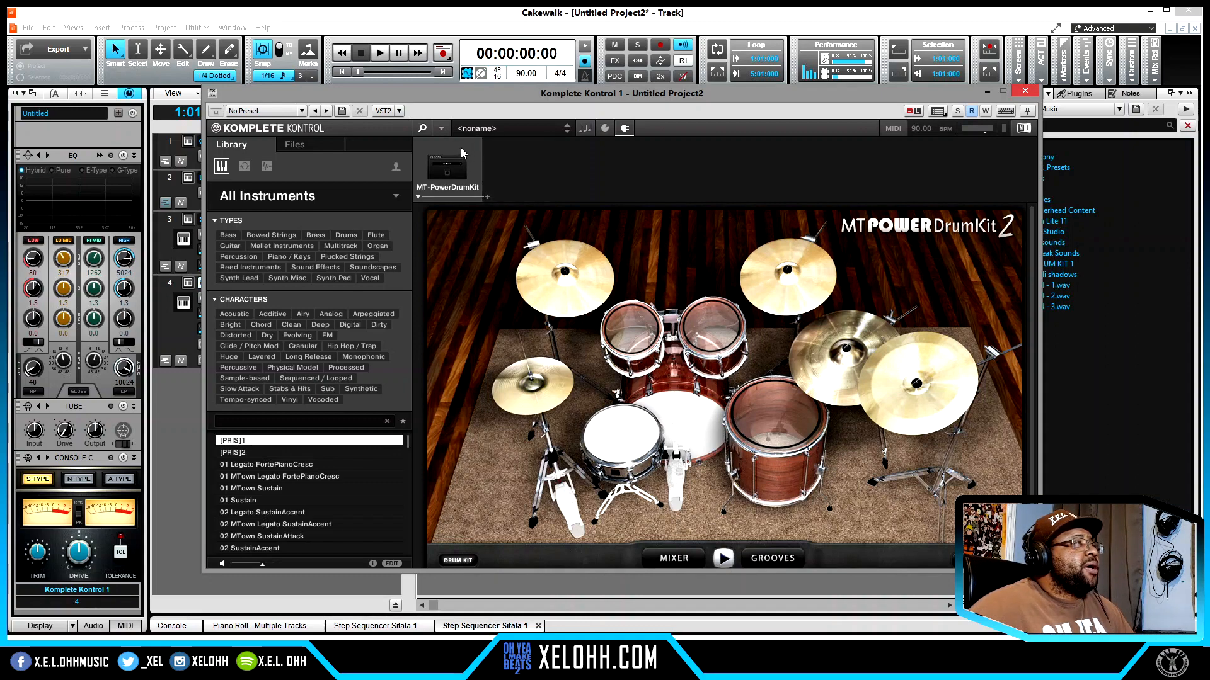
- Replace MT-PowerDrumKit in Komplete Kontrol with the internal Sampler
{"action": "left_click", "coordinate": [417, 197]}
{"action": "mouse_move", "coordinate": [454, 226]}
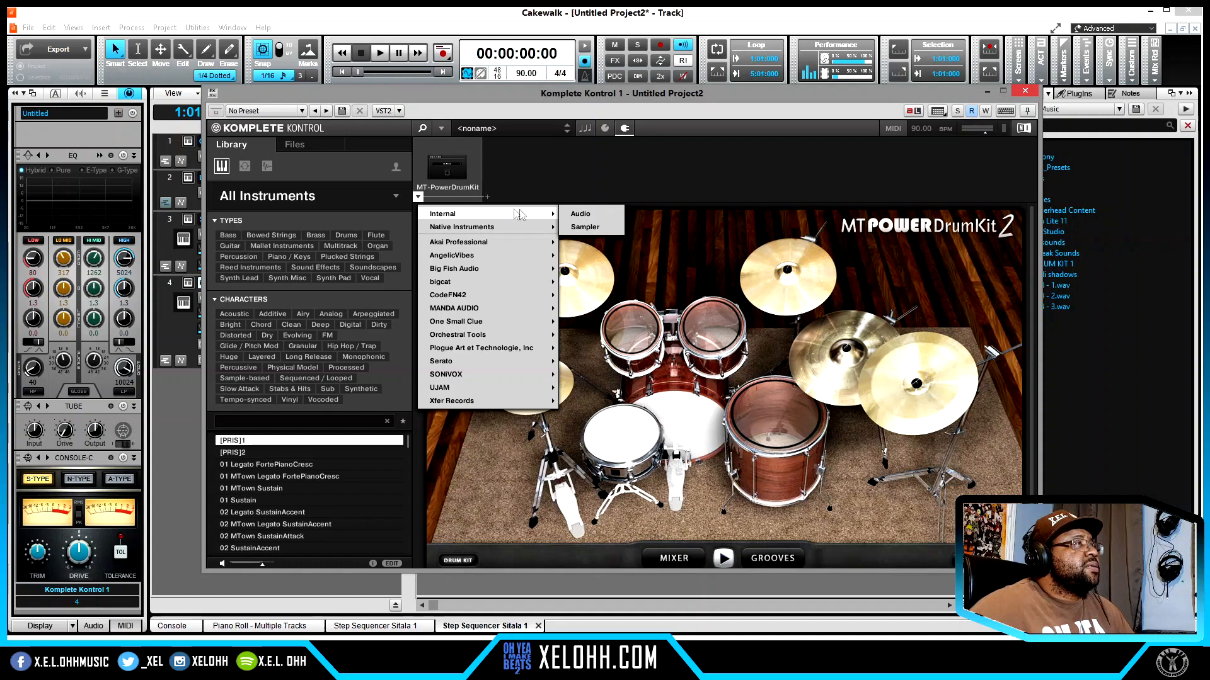
{"action": "left_click", "coordinate": [574, 228]}
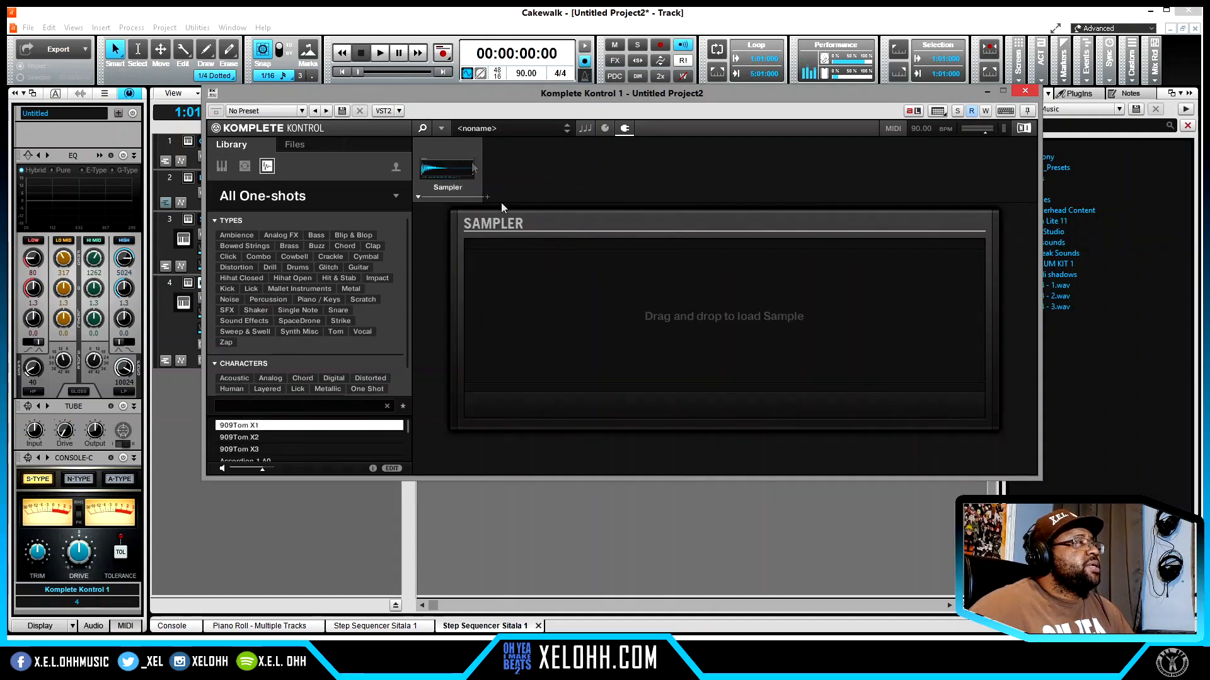
- Browse Komplete Kontrol's files to the Cymatics 808s folder and load "Cymatics - 9God 808 1 - C#.wav" into the Sampler
{"action": "left_click", "coordinate": [297, 147]}
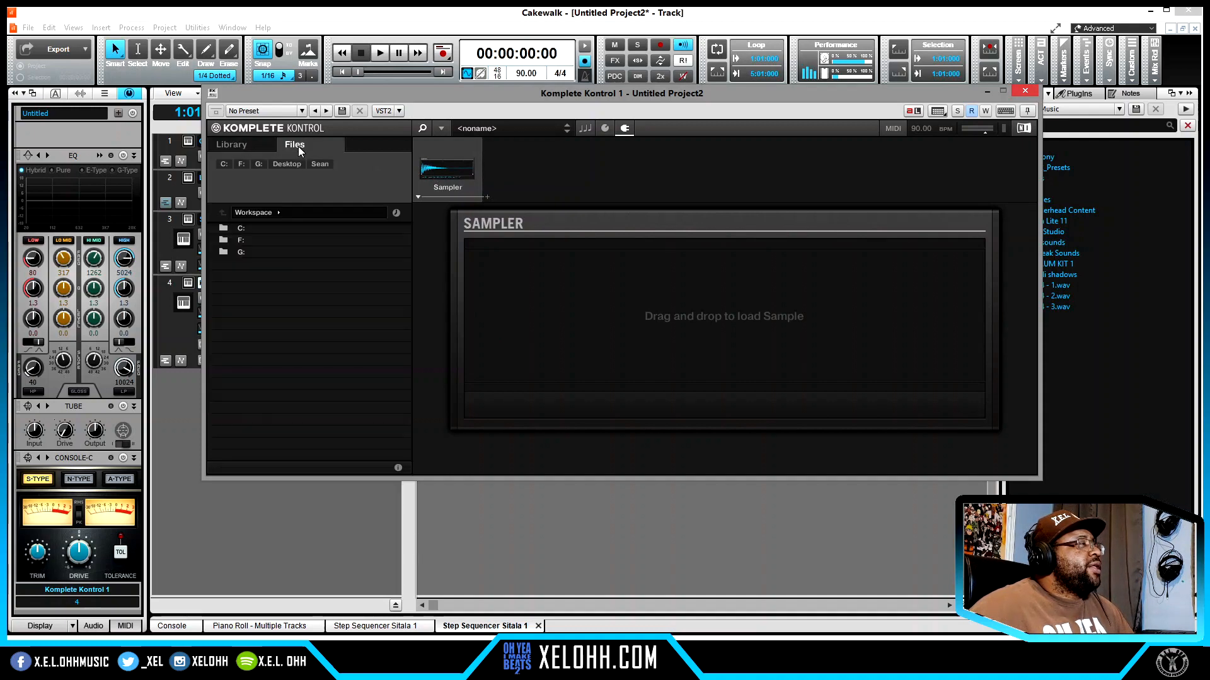
{"action": "left_click", "coordinate": [396, 213]}
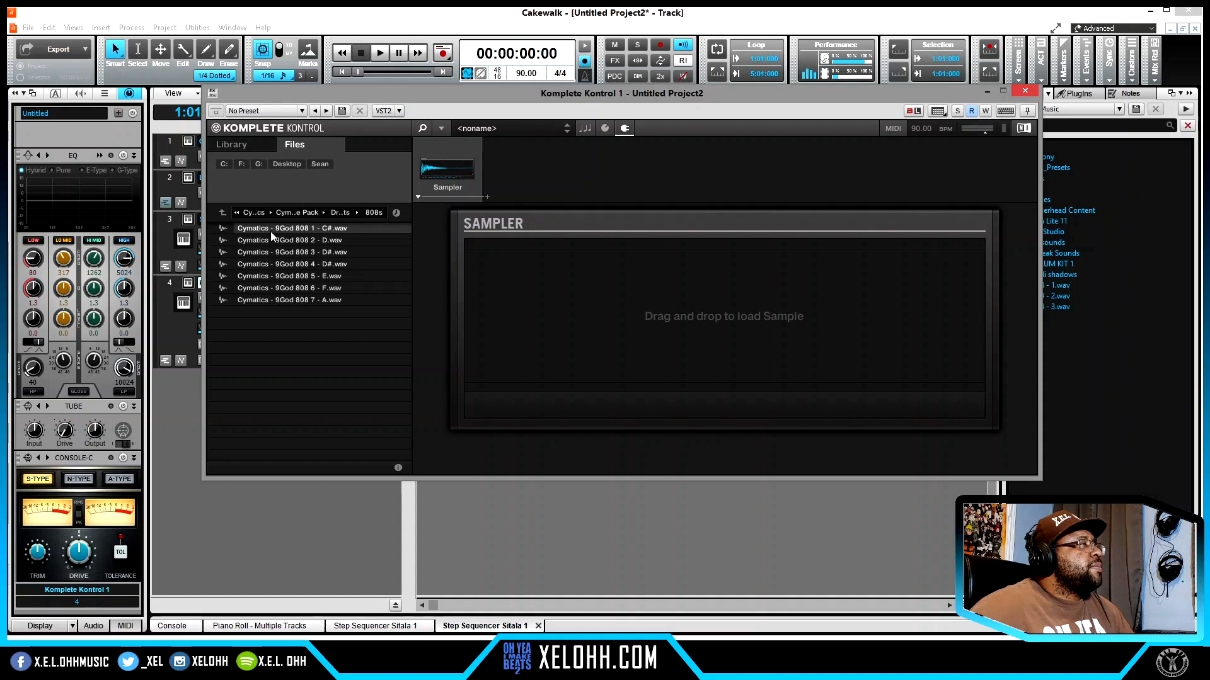
{"action": "left_click", "coordinate": [271, 229]}
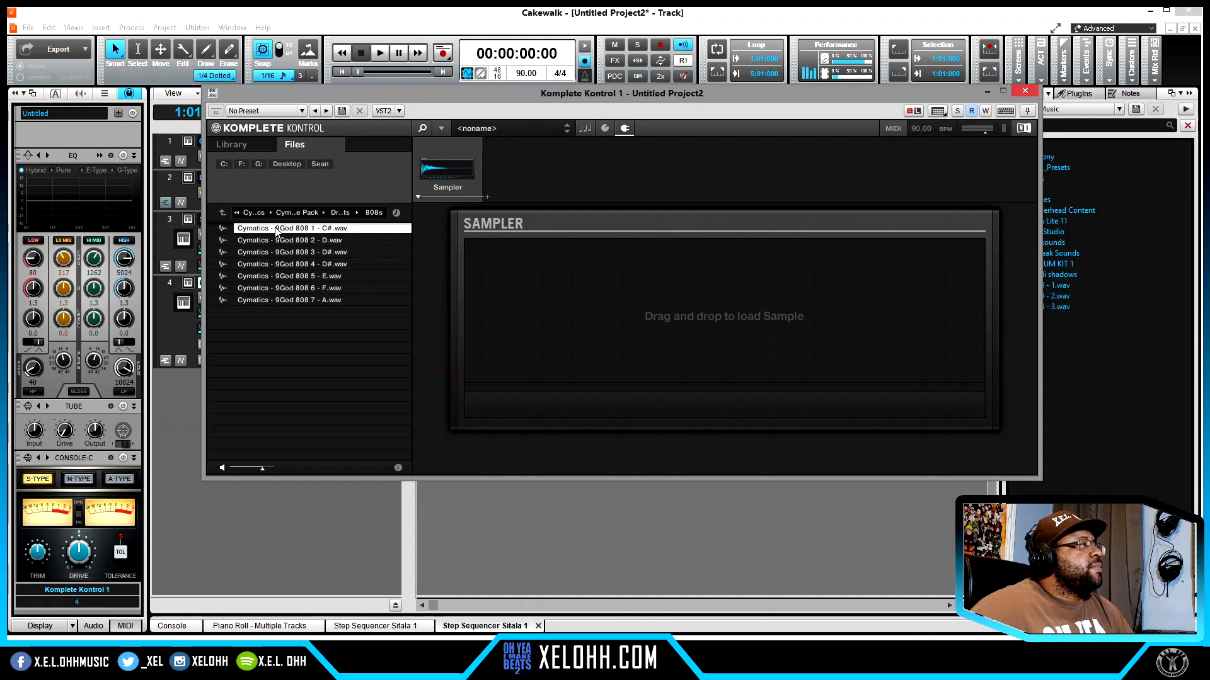
{"action": "double_click", "coordinate": [276, 229]}
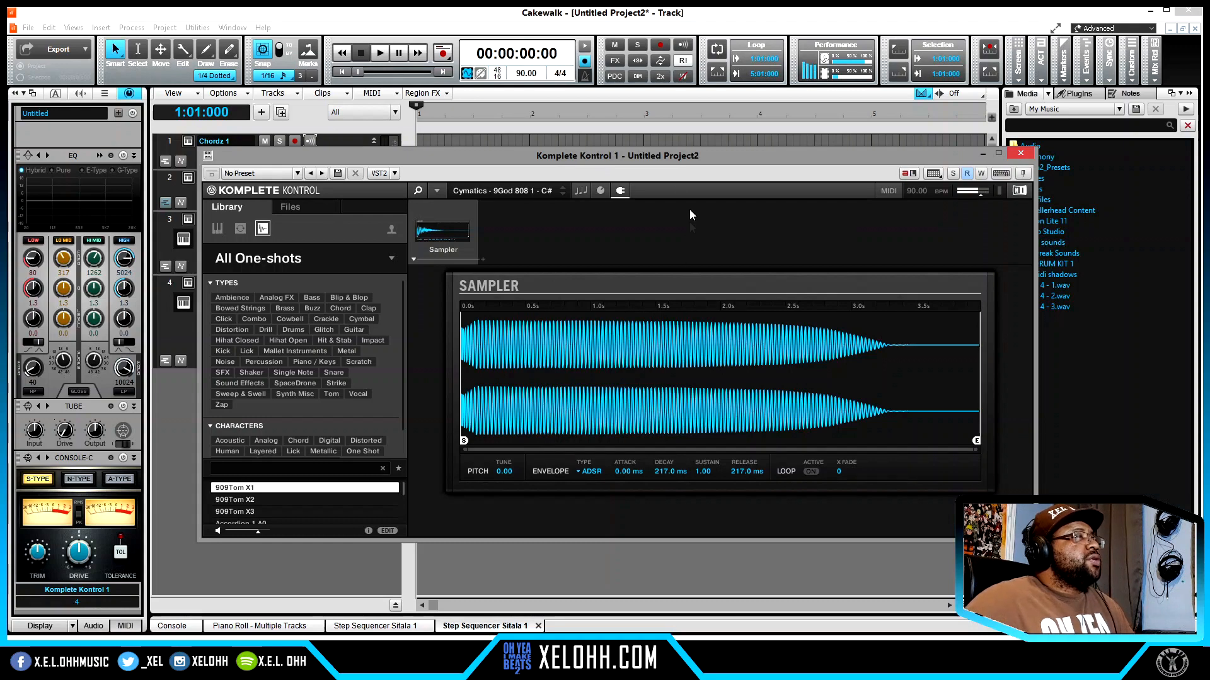
- Set the 808 Sampler's polyphony to Legato in its voice settings and close the Komplete Kontrol window
{"action": "left_click", "coordinate": [601, 190]}
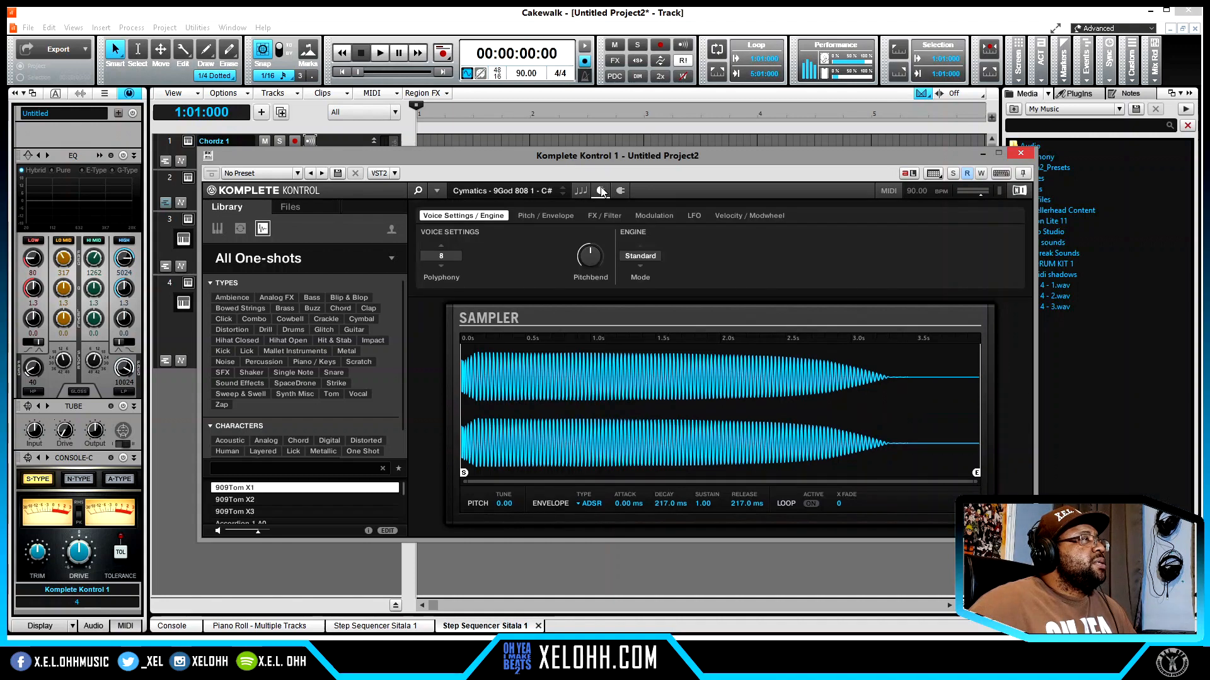
{"action": "left_click", "coordinate": [442, 245]}
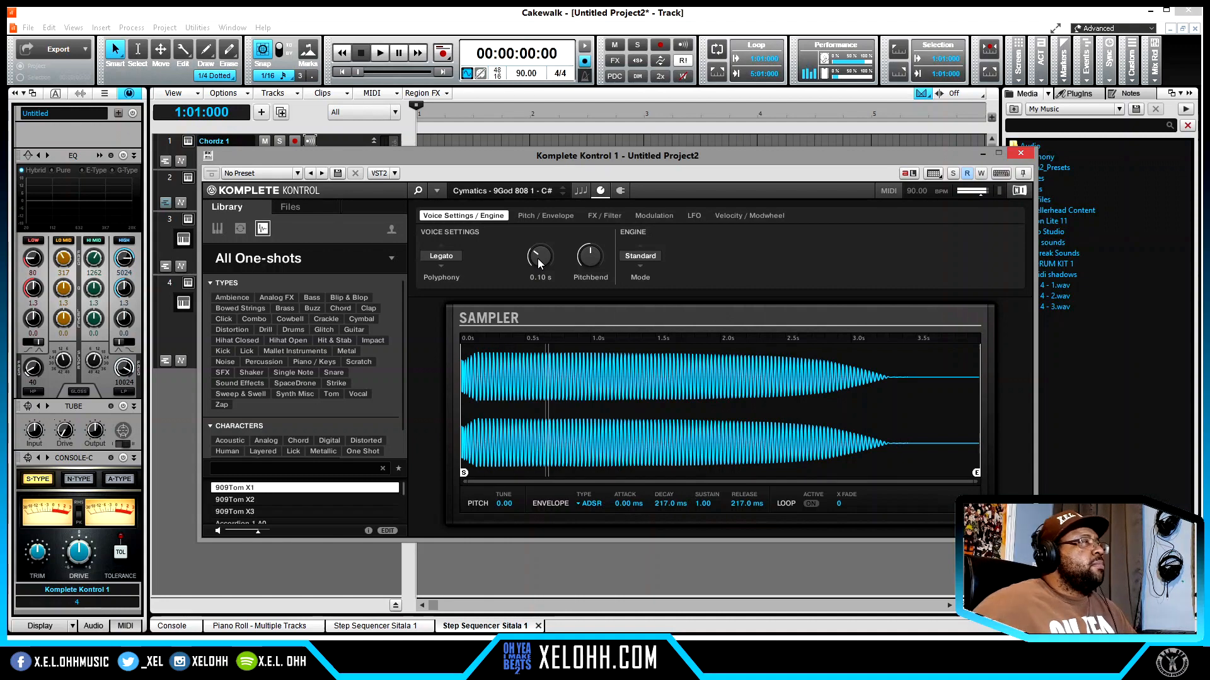
{"action": "left_click", "coordinate": [1019, 155]}
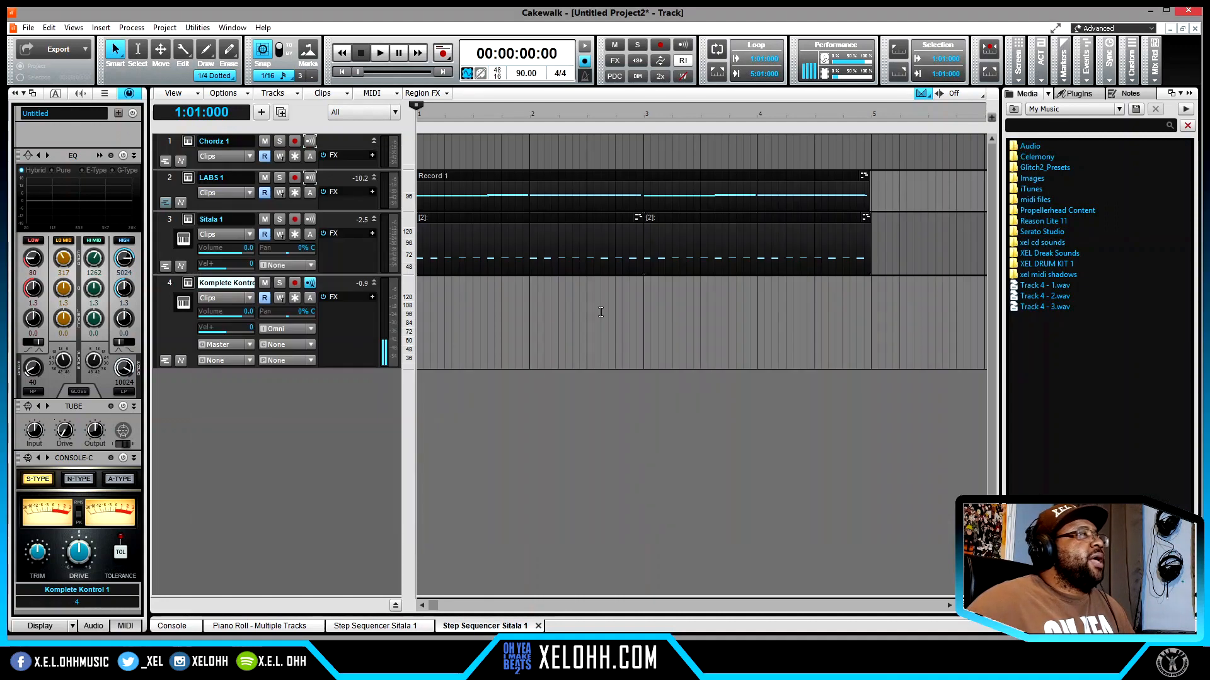
- Copy the lowest note of each chord in the LABS 1 clip to the Komplete Kontrol track and play the beat
{"action": "double_click", "coordinate": [473, 182]}
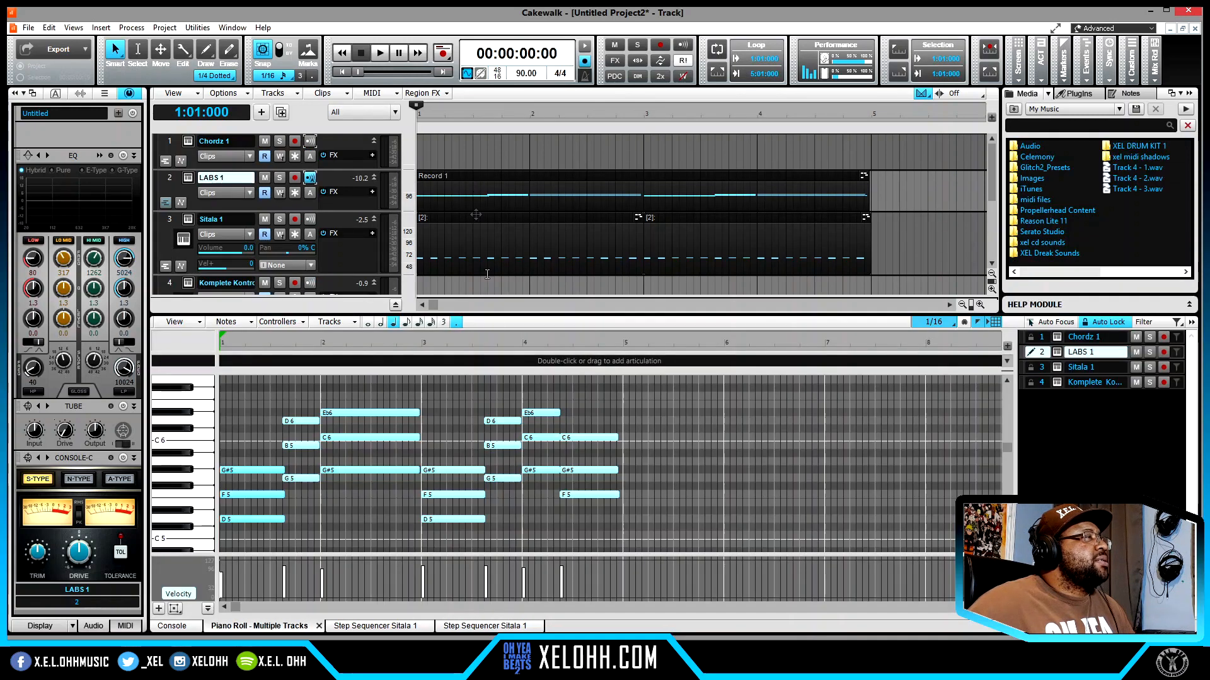
{"action": "left_click", "coordinate": [252, 520]}
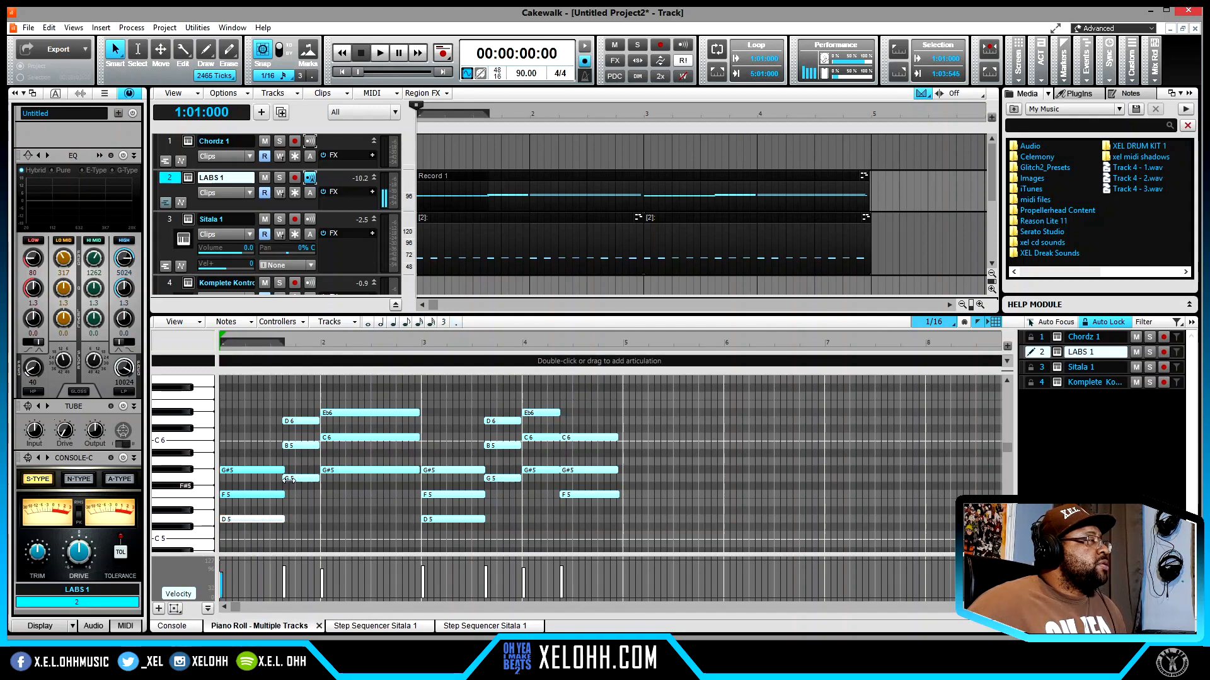
{"action": "left_click", "coordinate": [304, 478], "text": "ctrl"}
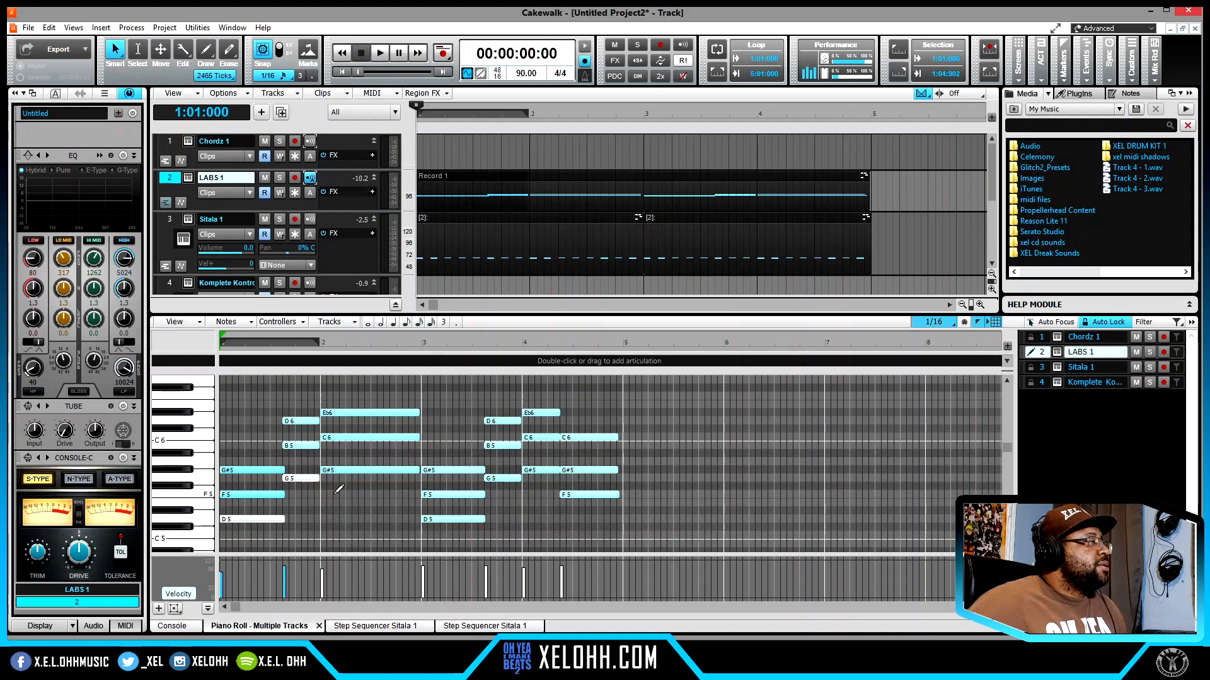
{"action": "left_click", "coordinate": [362, 470], "text": "ctrl"}
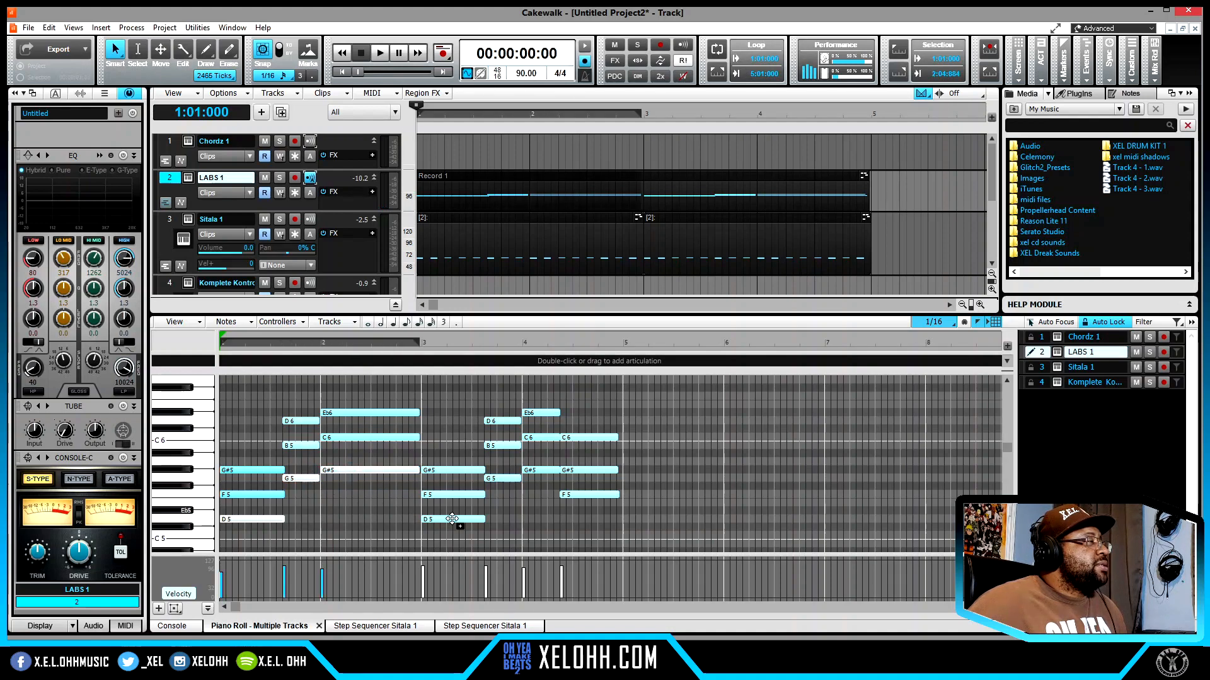
{"action": "left_click", "coordinate": [454, 519], "text": "ctrl"}
{"action": "left_click", "coordinate": [503, 478], "text": "ctrl"}
{"action": "left_click", "coordinate": [608, 494], "text": "ctrl"}
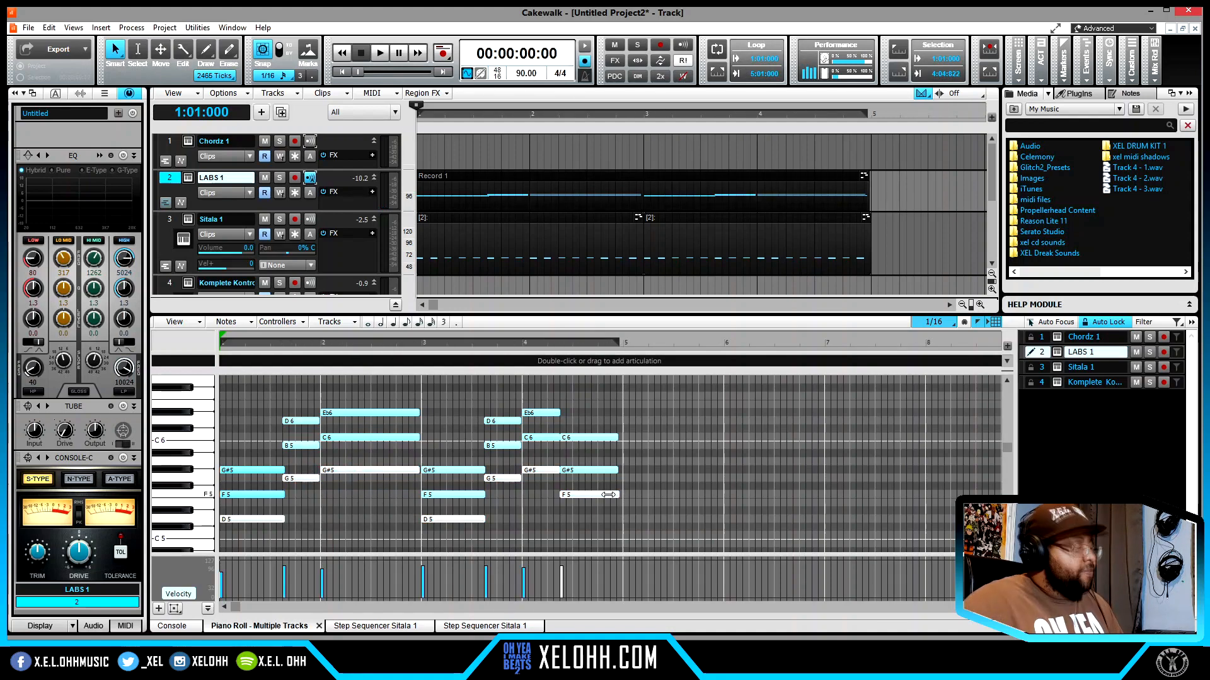
{"action": "left_click", "coordinate": [1104, 383]}
{"action": "key", "text": "ctrl+v"}
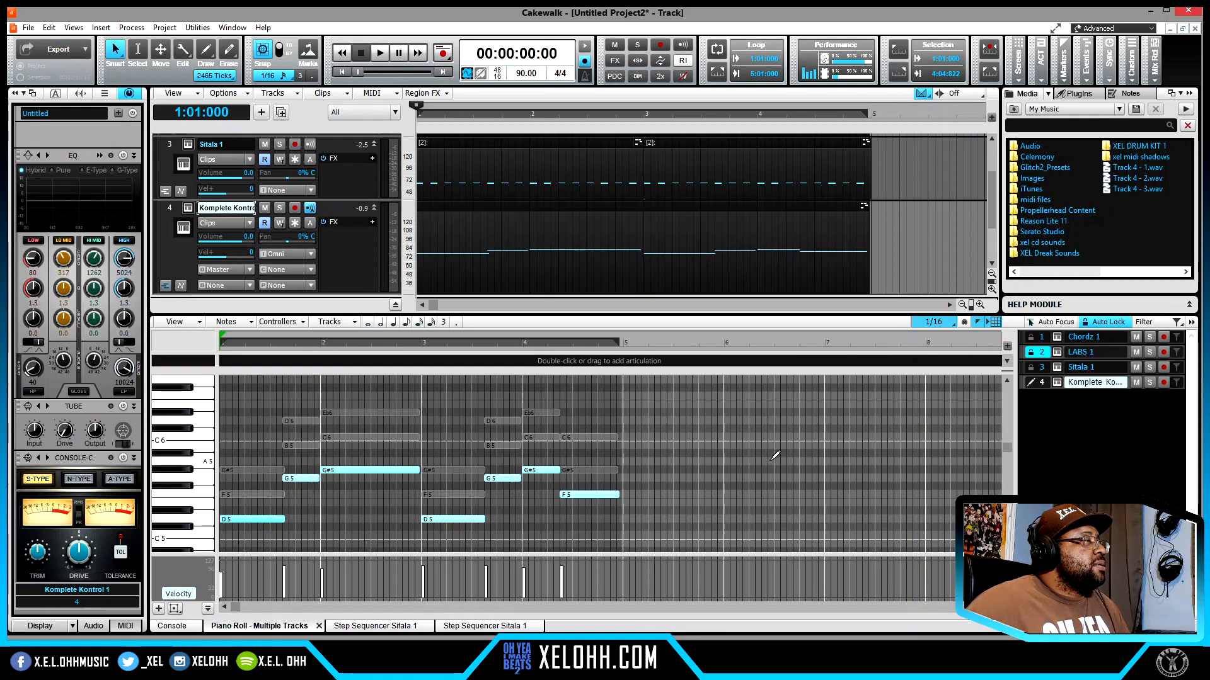
{"action": "key", "text": "space"}
{"action": "key", "text": "space"}
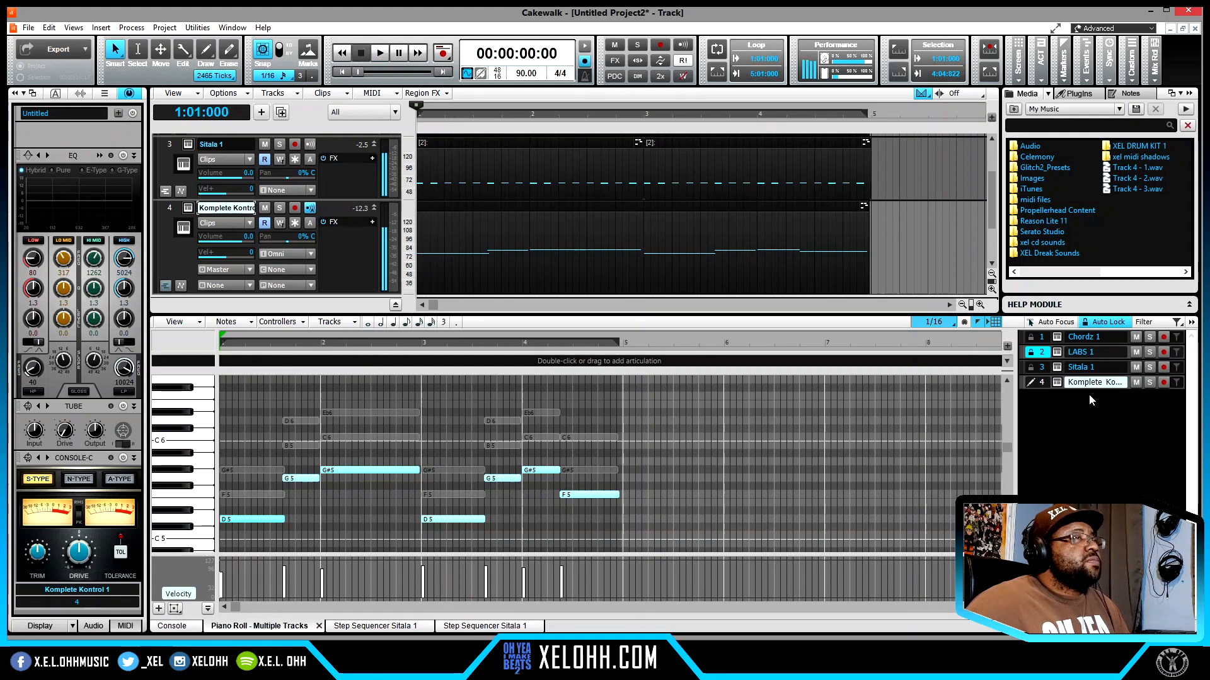
- Open the 808's Komplete Kontrol window, insert the GTune tuner on its track and keep both plugin windows pinned open
{"action": "left_click", "coordinate": [1056, 382]}
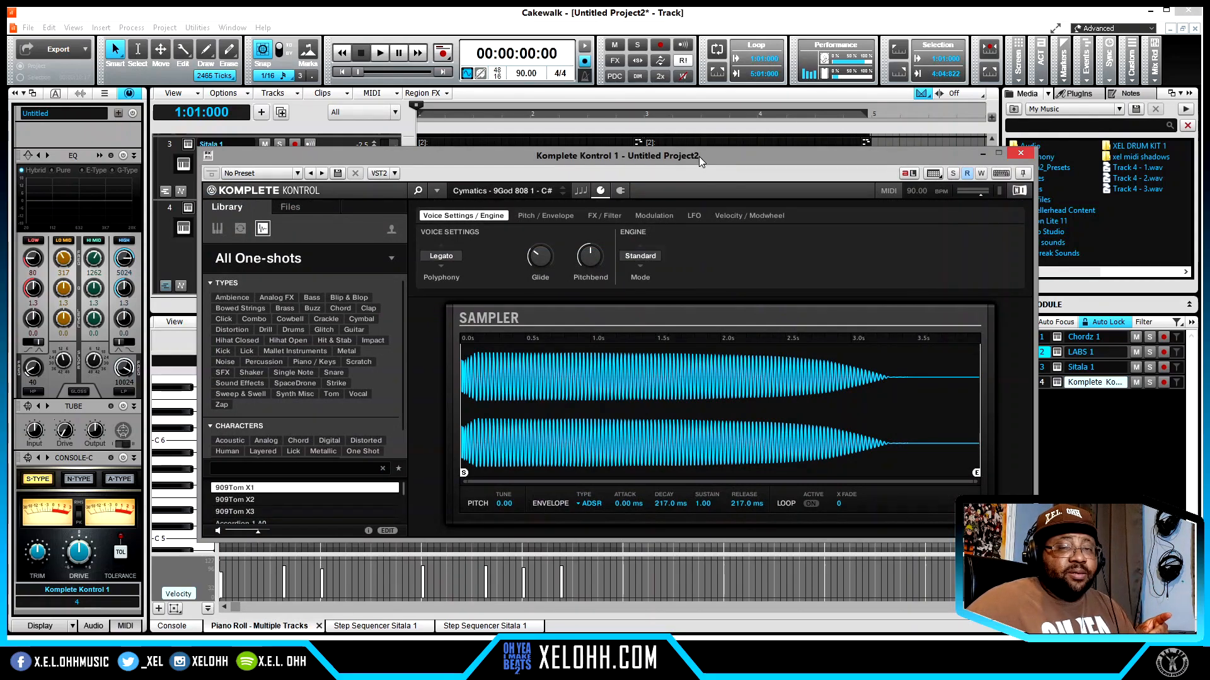
{"action": "left_click_drag", "start_coordinate": [699, 157], "coordinate": [783, 183]}
{"action": "left_click", "coordinate": [1024, 219]}
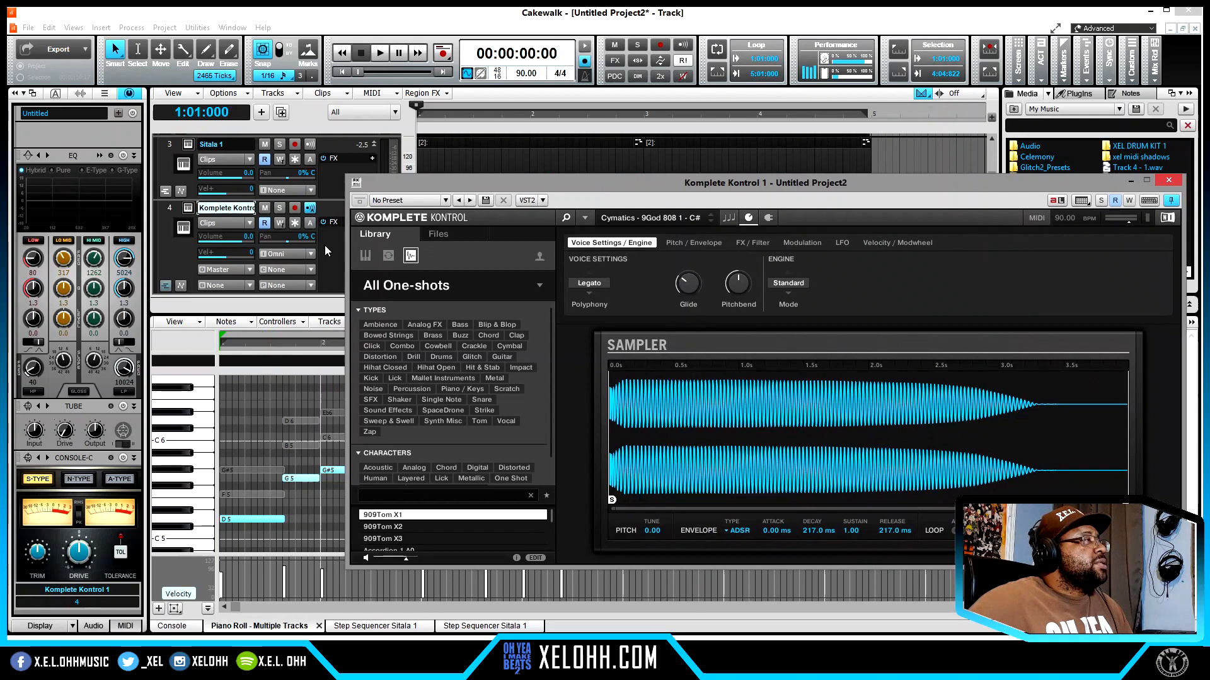
{"action": "left_click_drag", "start_coordinate": [550, 181], "coordinate": [516, 239]}
{"action": "right_click", "coordinate": [371, 225]}
{"action": "mouse_move", "coordinate": [479, 234]}
{"action": "mouse_move", "coordinate": [651, 399]}
{"action": "left_click", "coordinate": [717, 398]}
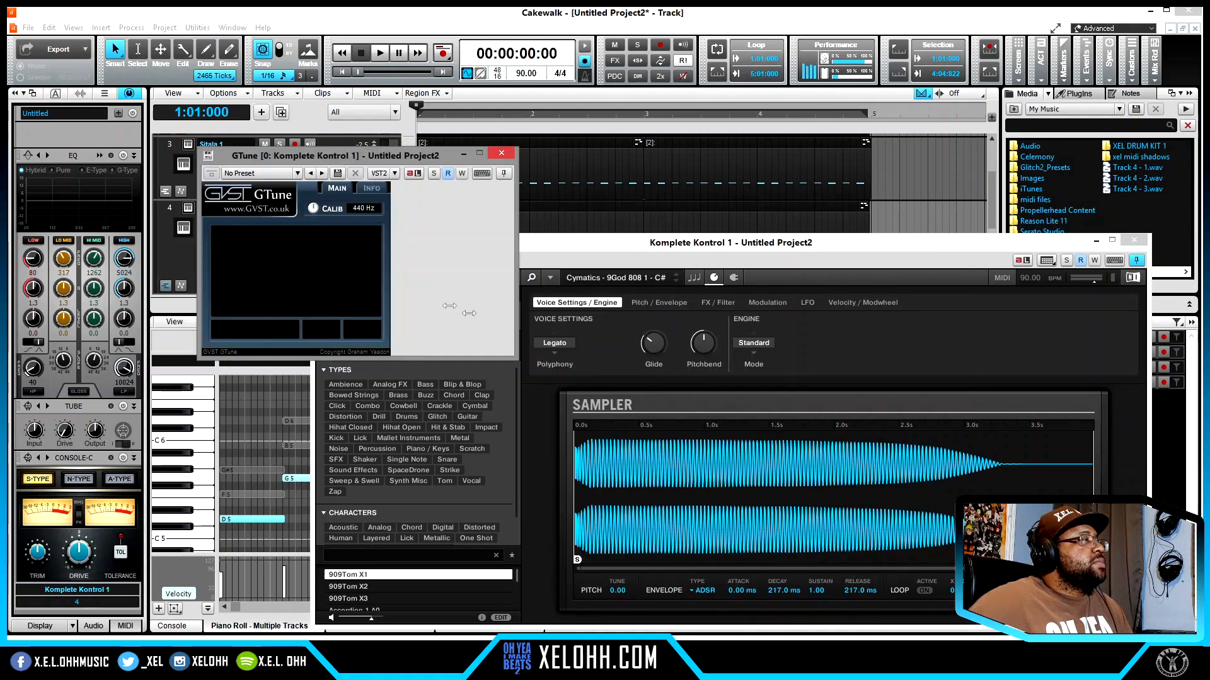
{"action": "left_click", "coordinate": [499, 176]}
{"action": "left_click_drag", "start_coordinate": [385, 155], "coordinate": [247, 143]}
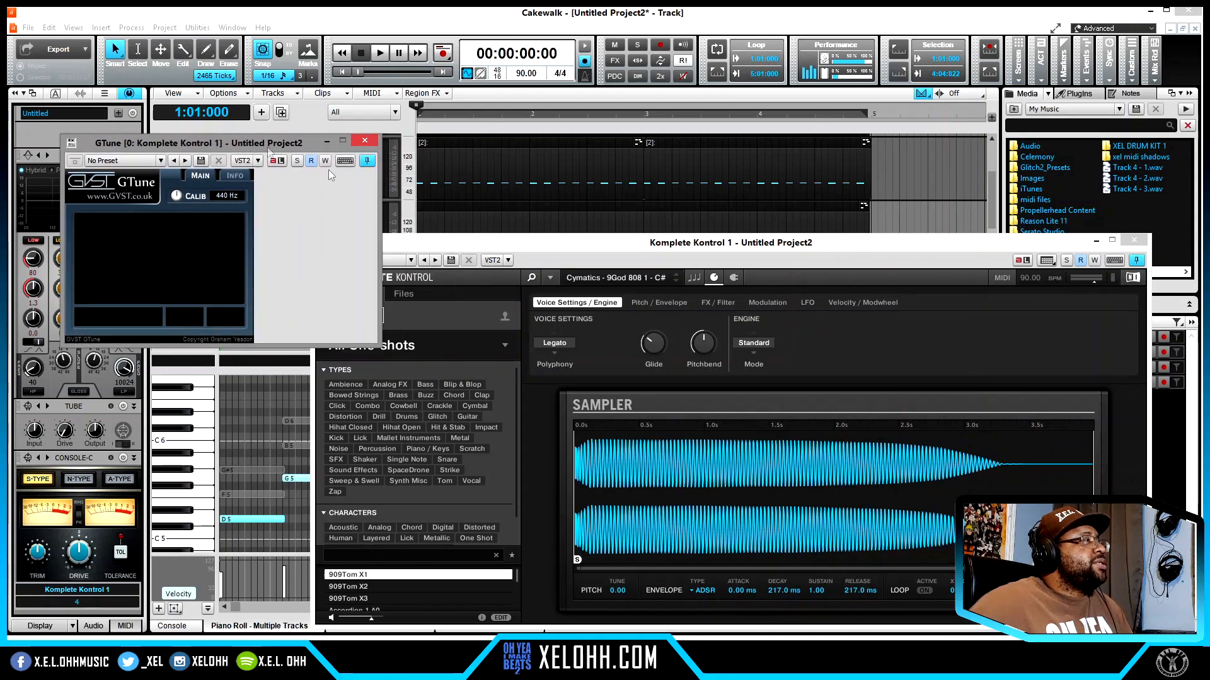
- Set the 808 Sampler's pitch tune to -1.00, close both plugin windows and play back the beat
{"action": "left_click_drag", "start_coordinate": [780, 236], "coordinate": [743, 146]}
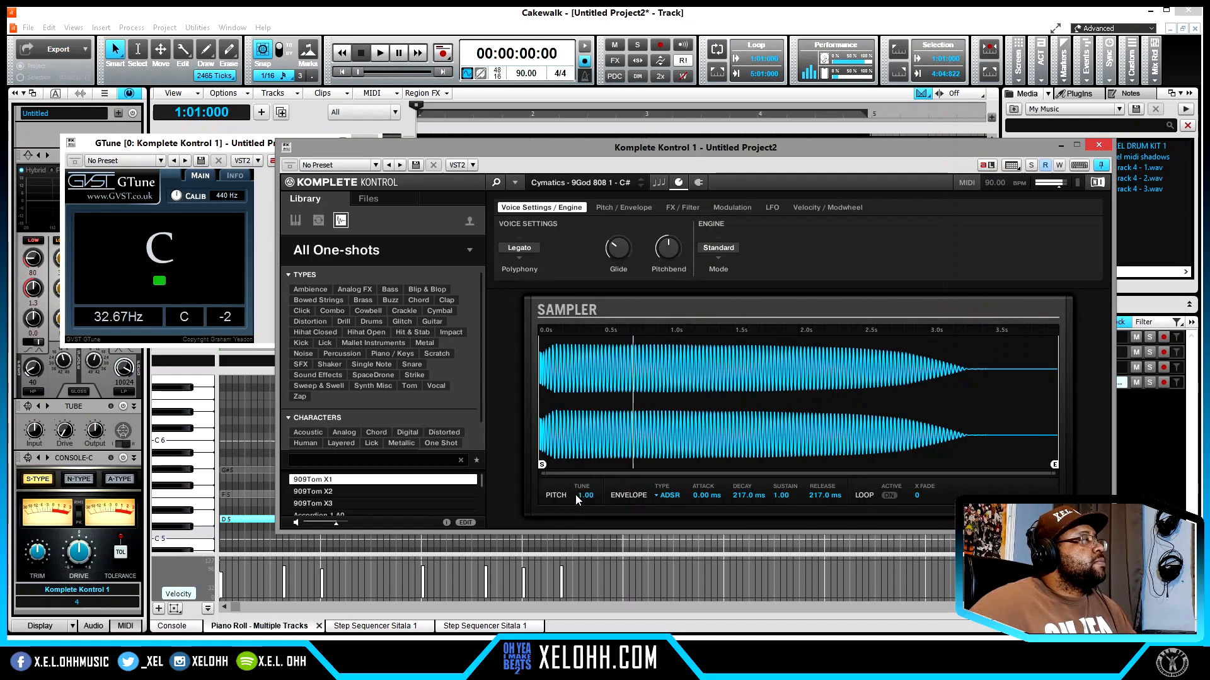
{"action": "left_click", "coordinate": [1099, 146]}
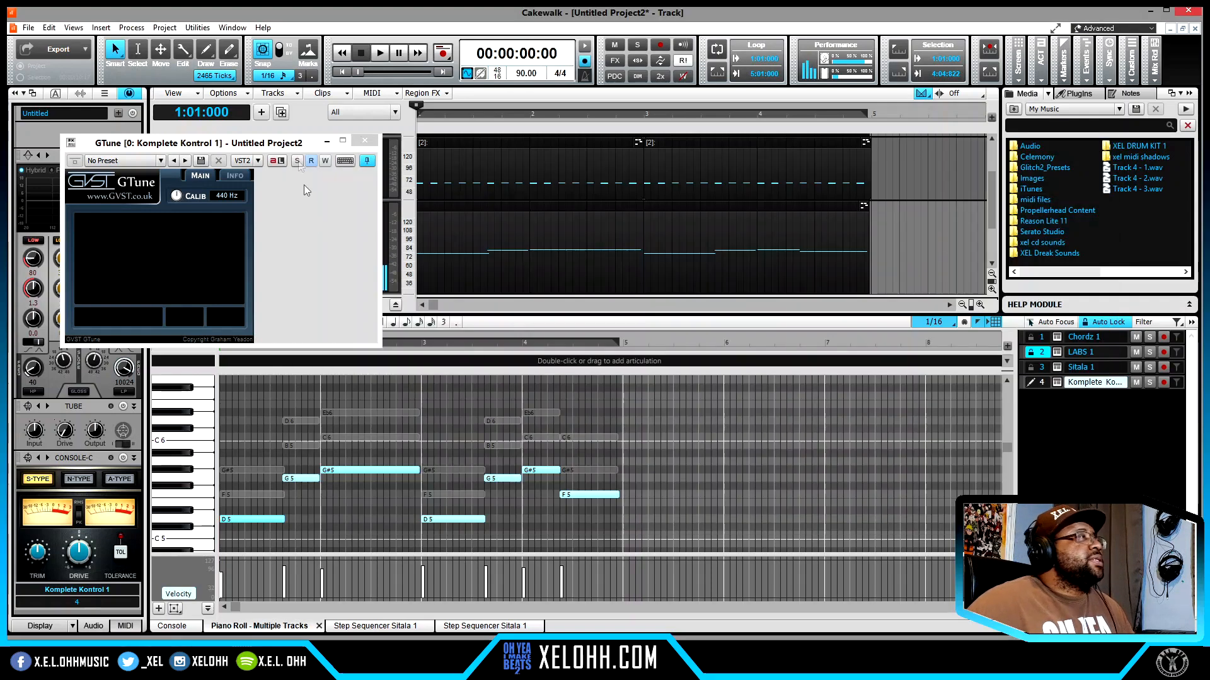
{"action": "left_click", "coordinate": [364, 141]}
{"action": "key", "text": "space"}
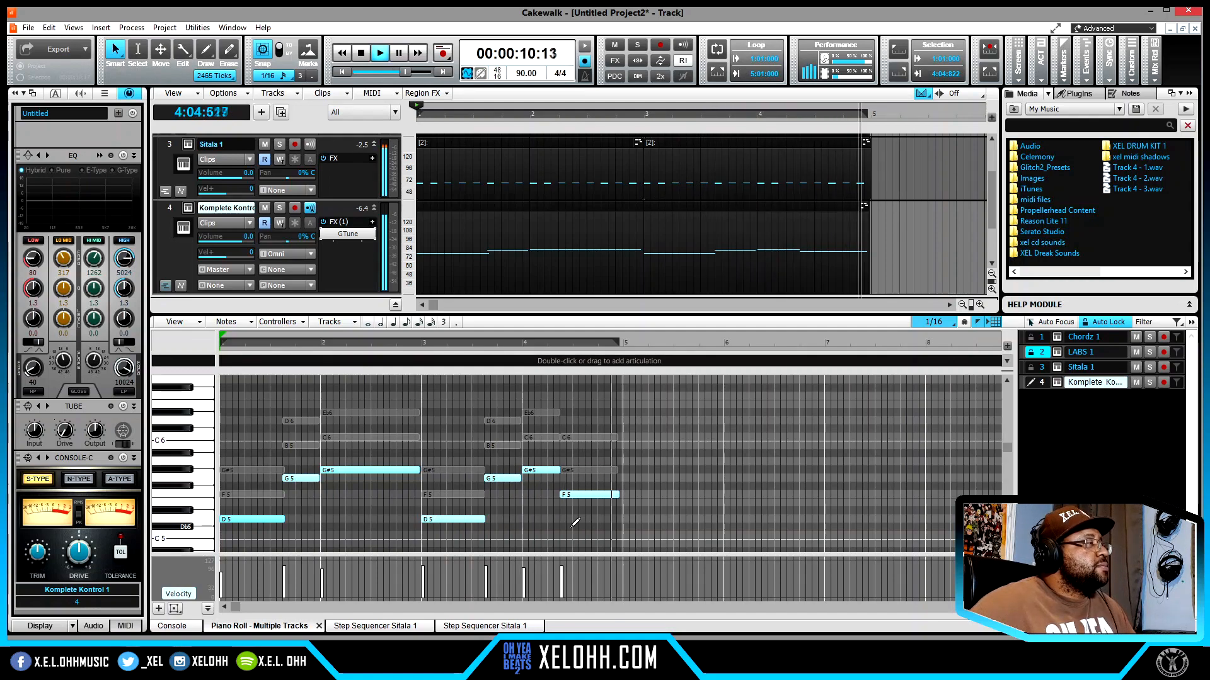
{"action": "key", "text": "space"}
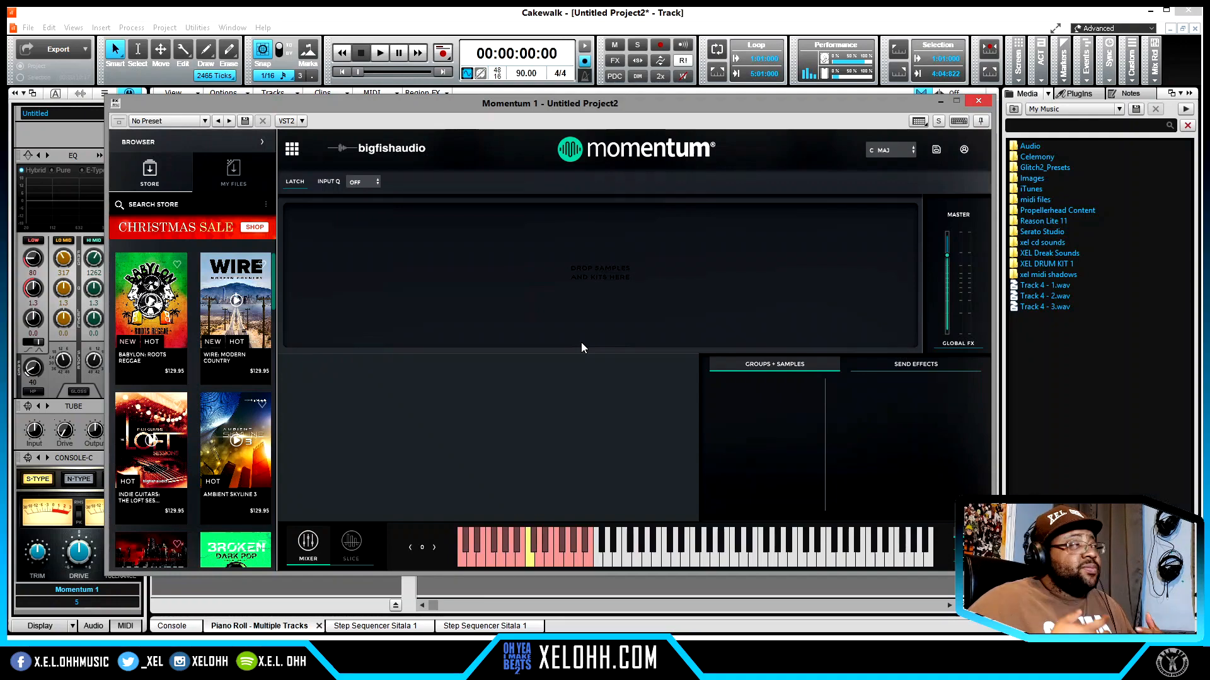
- Show Momentum's own sample files, collapse its browser and leave the plugin in slice view before closing its window
{"action": "left_click", "coordinate": [235, 171]}
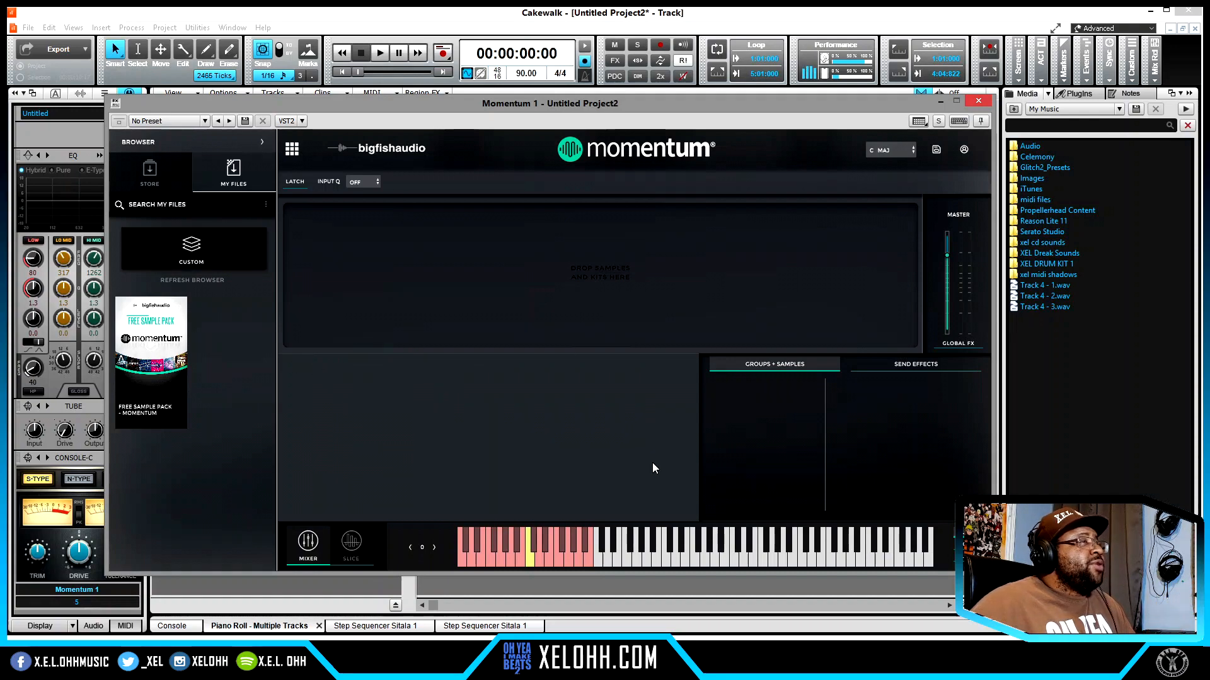
{"action": "left_click", "coordinate": [265, 141]}
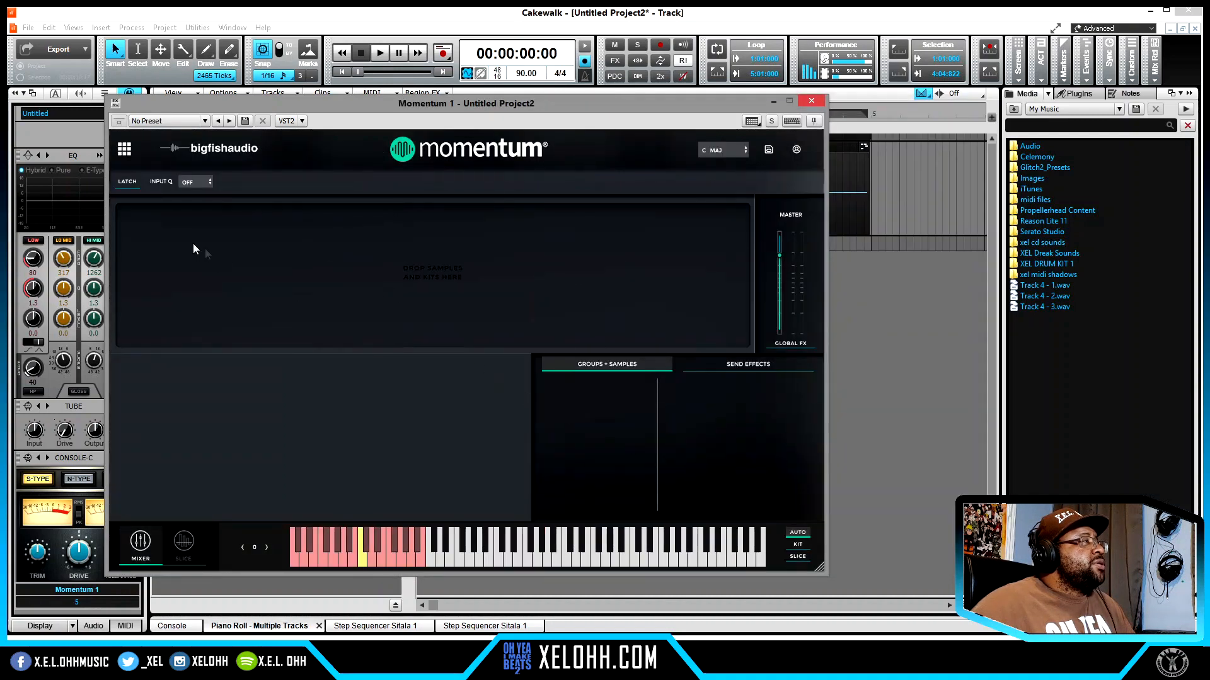
{"action": "left_click_drag", "start_coordinate": [443, 107], "coordinate": [429, 135]}
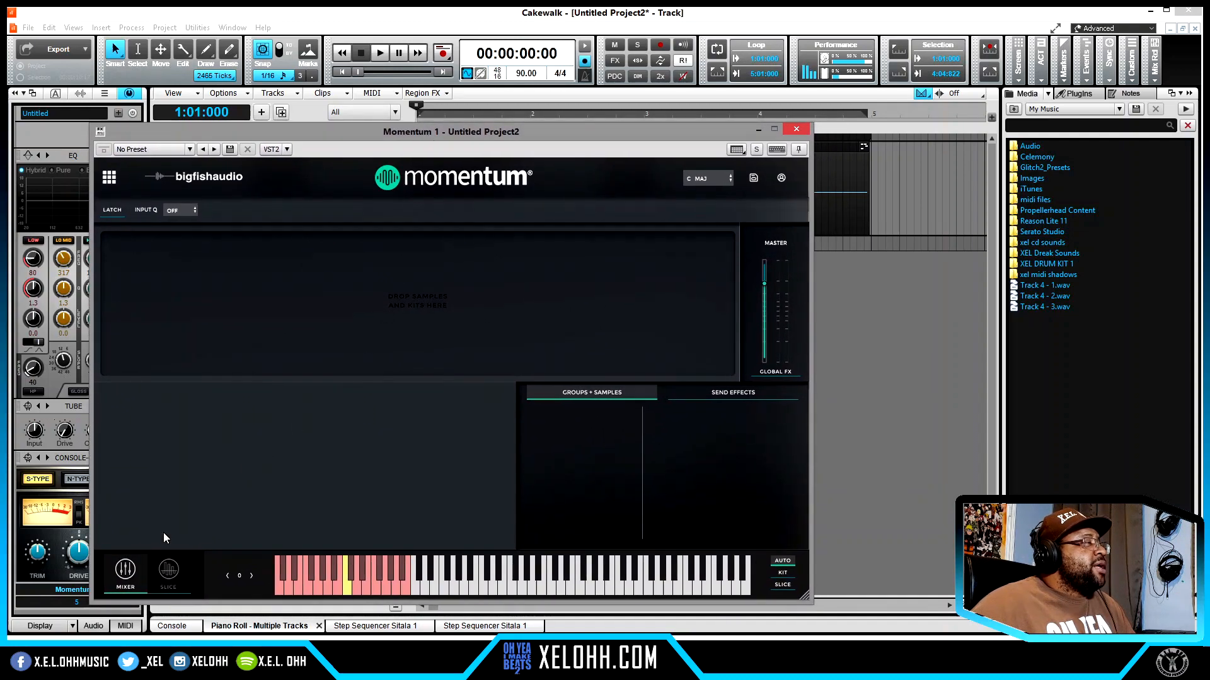
{"action": "left_click", "coordinate": [169, 575]}
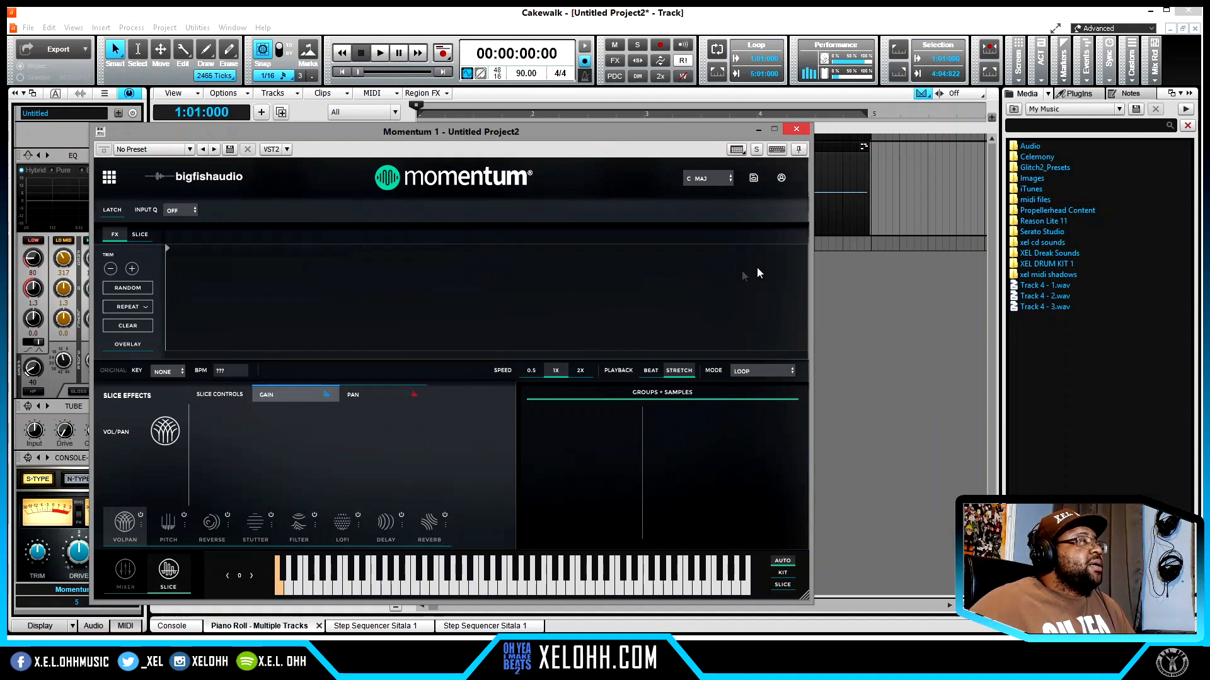
{"action": "left_click", "coordinate": [795, 129]}
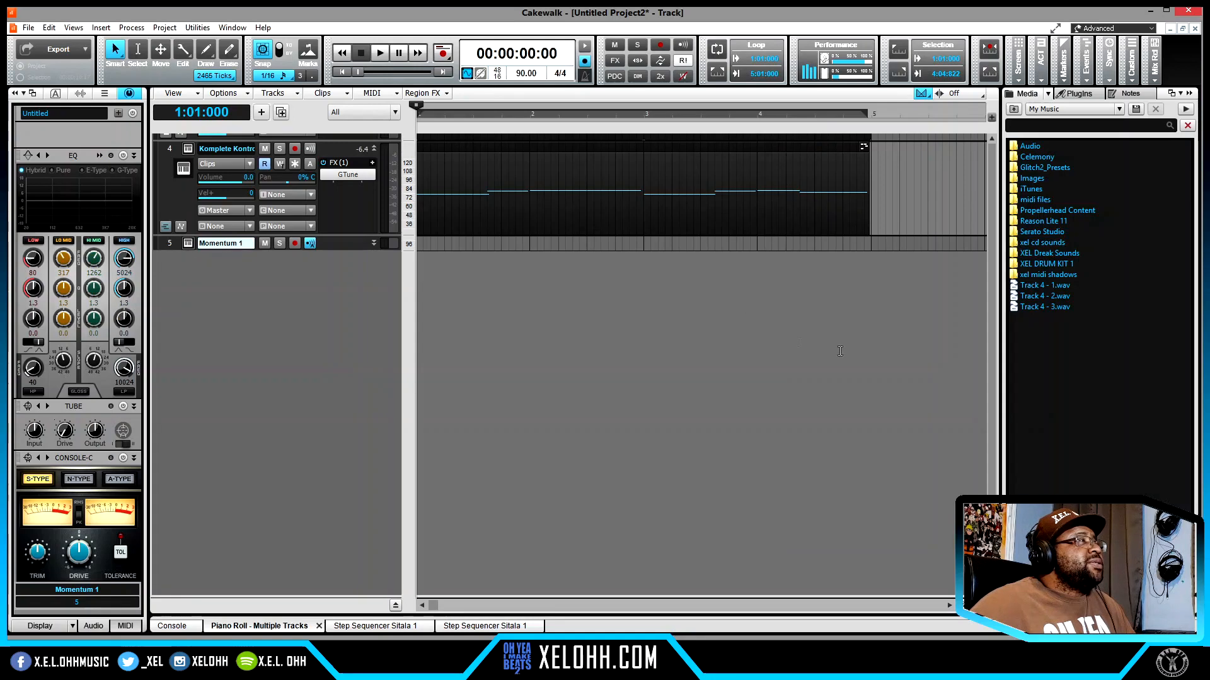
- Freeze the LABS 1 track to audio, split its clip at 5:01:000 and delete the part after the split
{"action": "scroll", "coordinate": [994, 381], "scroll_direction": "up", "scroll_amount": 3}
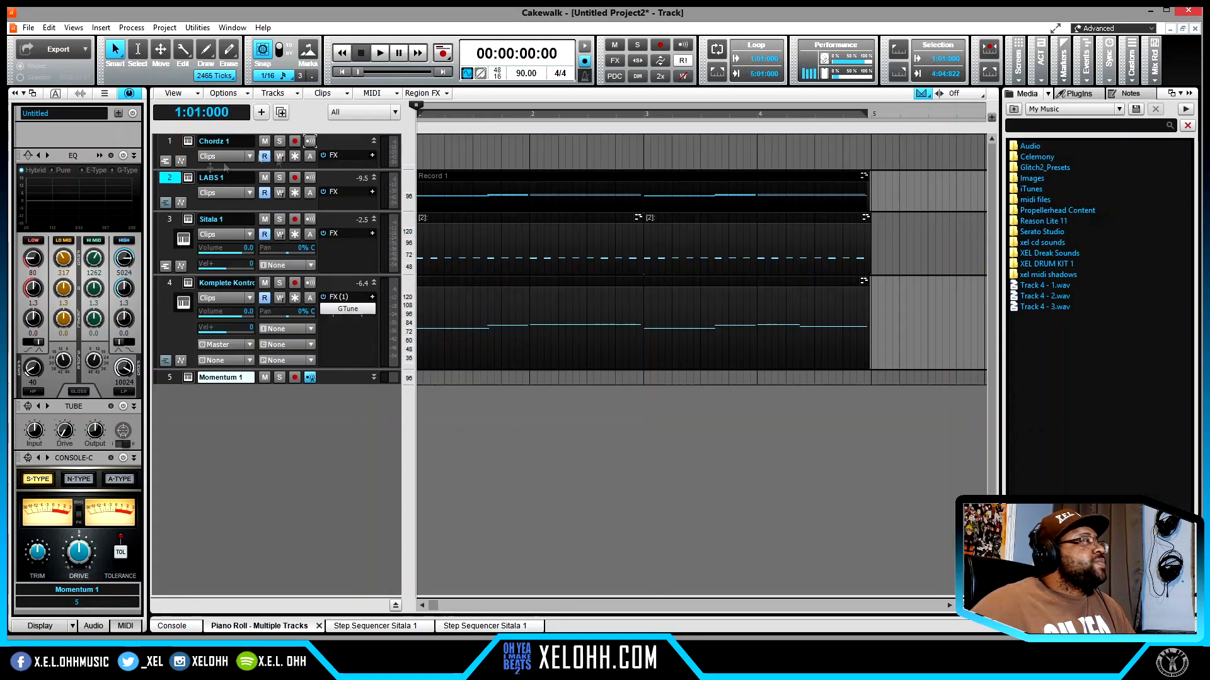
{"action": "left_click", "coordinate": [295, 193]}
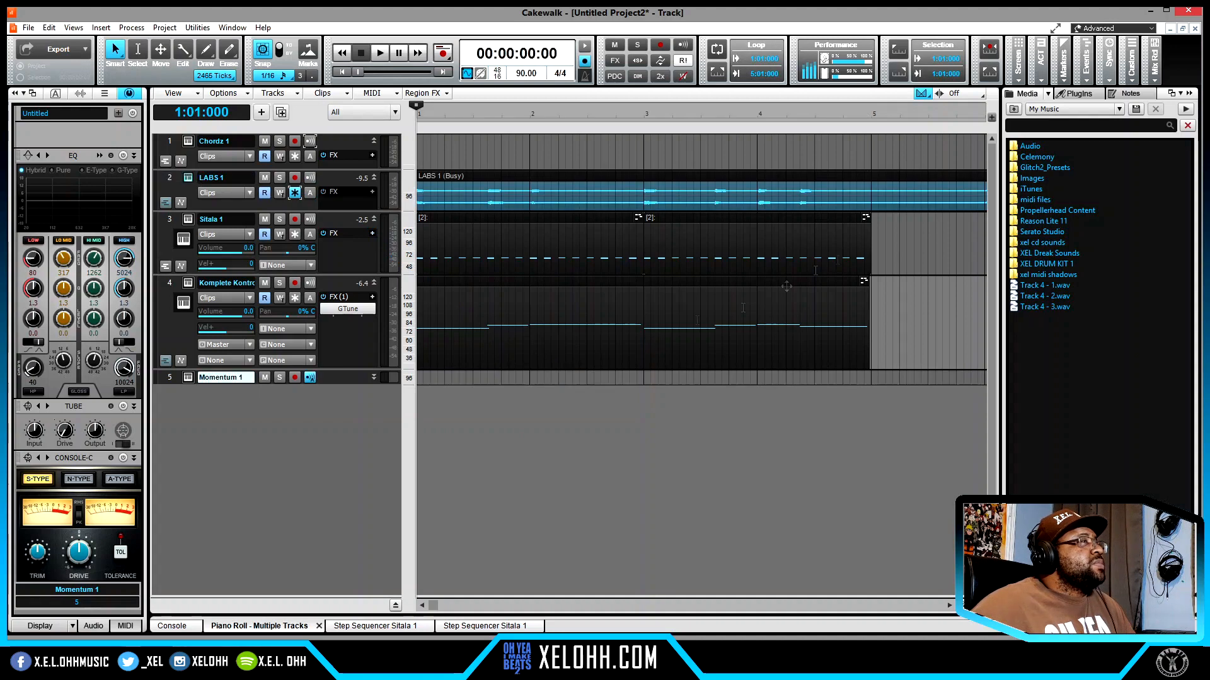
{"action": "left_click", "coordinate": [872, 187]}
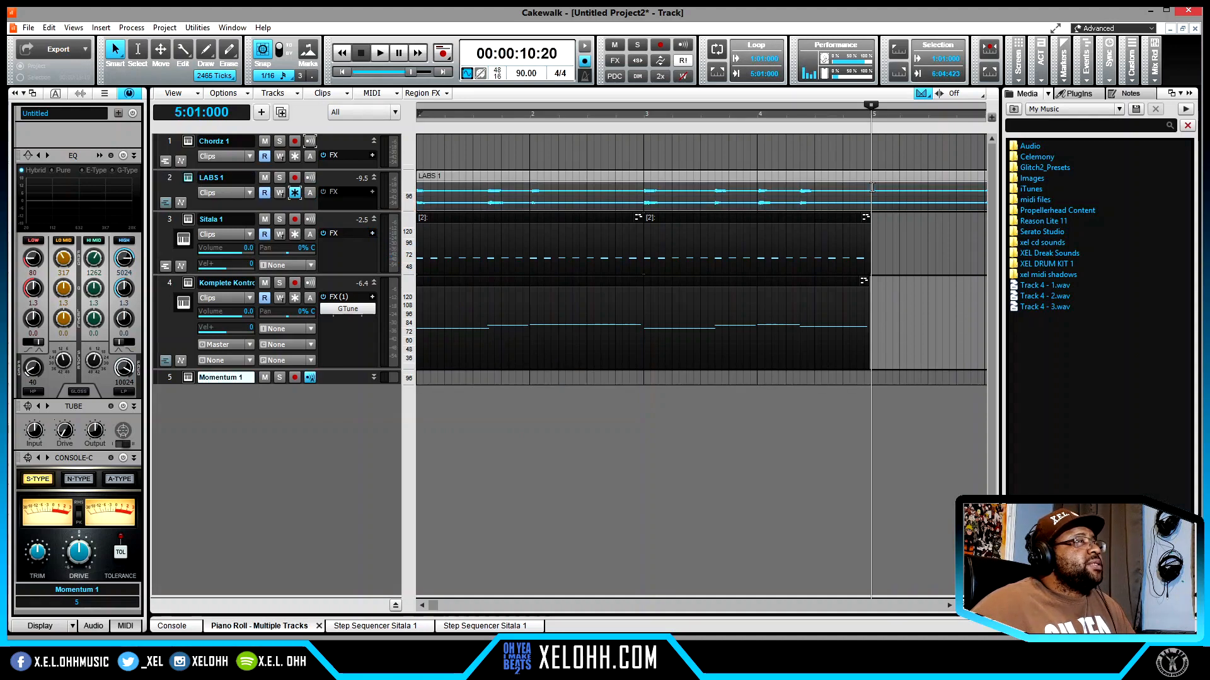
{"action": "key", "text": "s"}
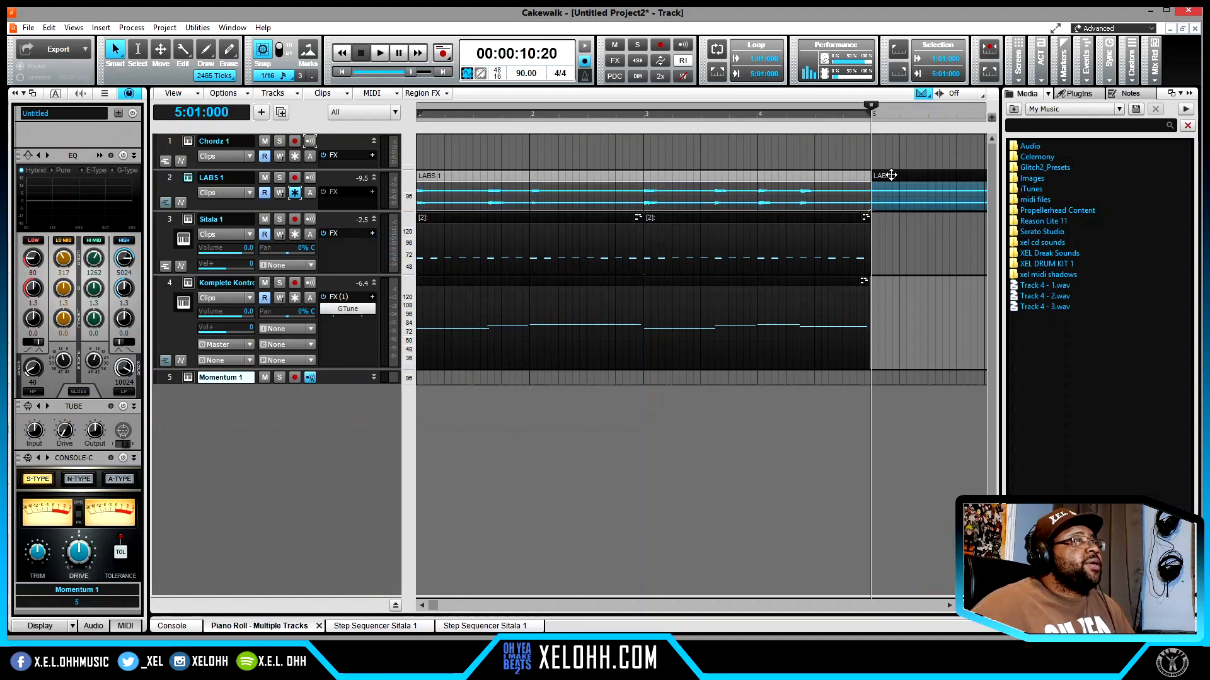
{"action": "left_click", "coordinate": [891, 176]}
{"action": "key", "text": "Delete"}
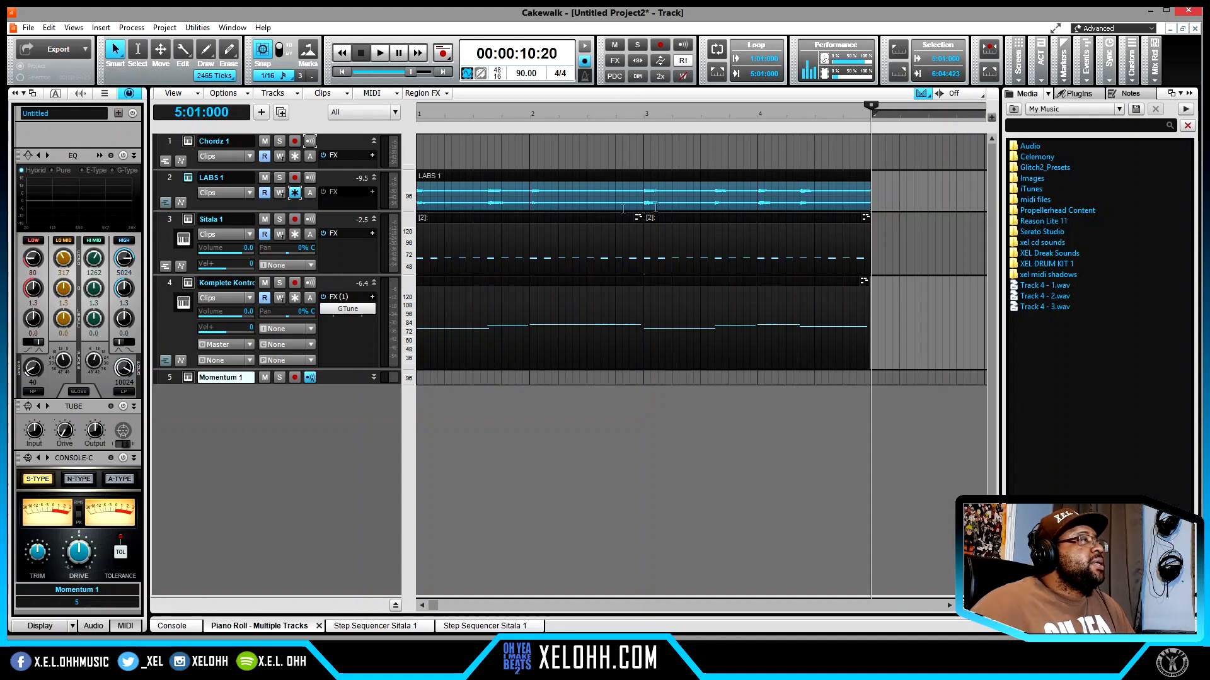
- Load the frozen LABS 1 audio clip into Momentum, unfreeze the LABS 1 track and audition the first slice
{"action": "left_click", "coordinate": [533, 182]}
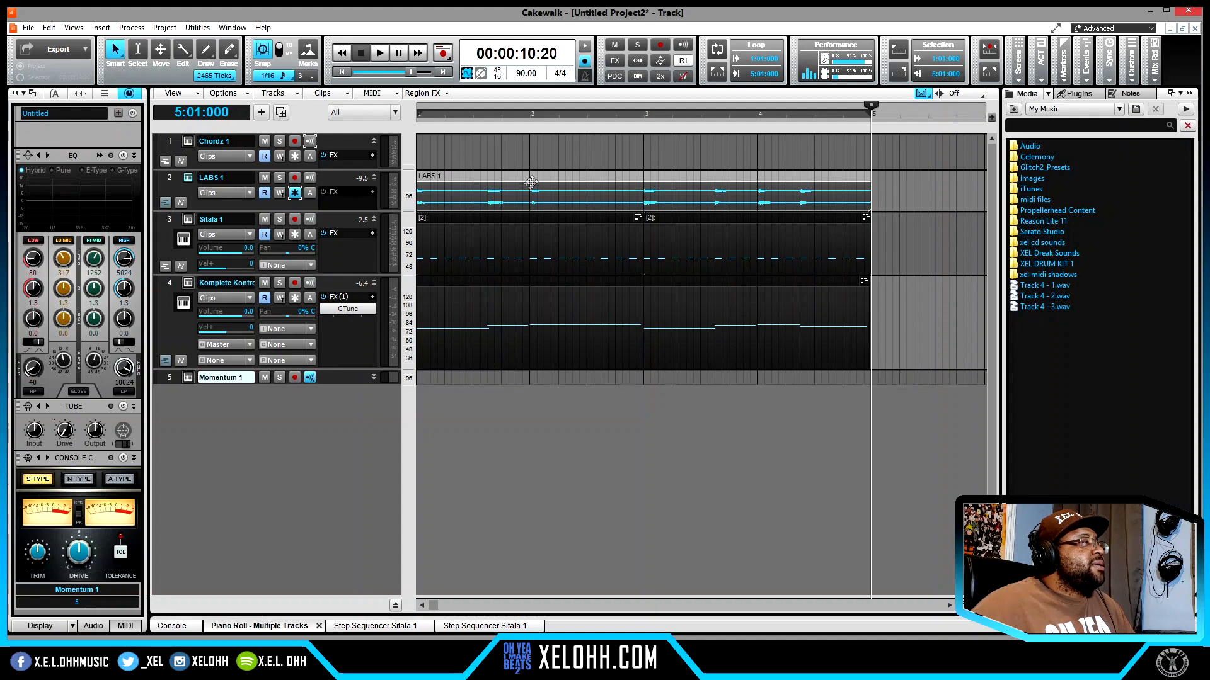
{"action": "left_click", "coordinate": [187, 377]}
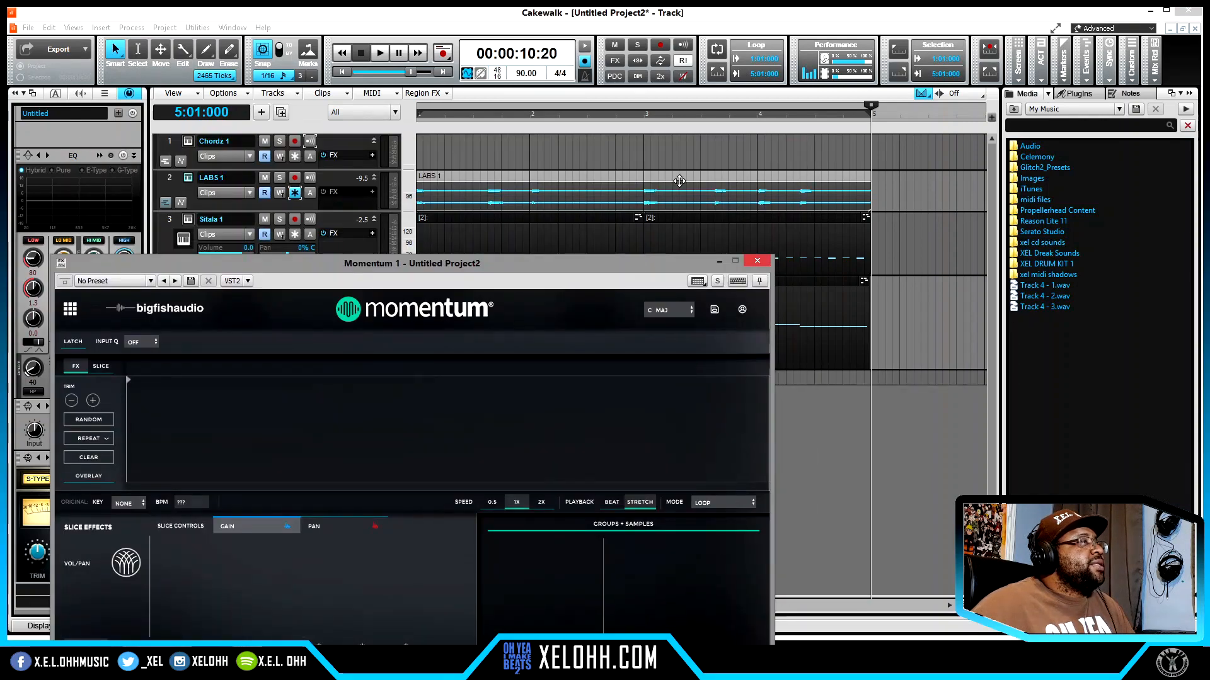
{"action": "left_click_drag", "start_coordinate": [680, 182], "coordinate": [333, 444]}
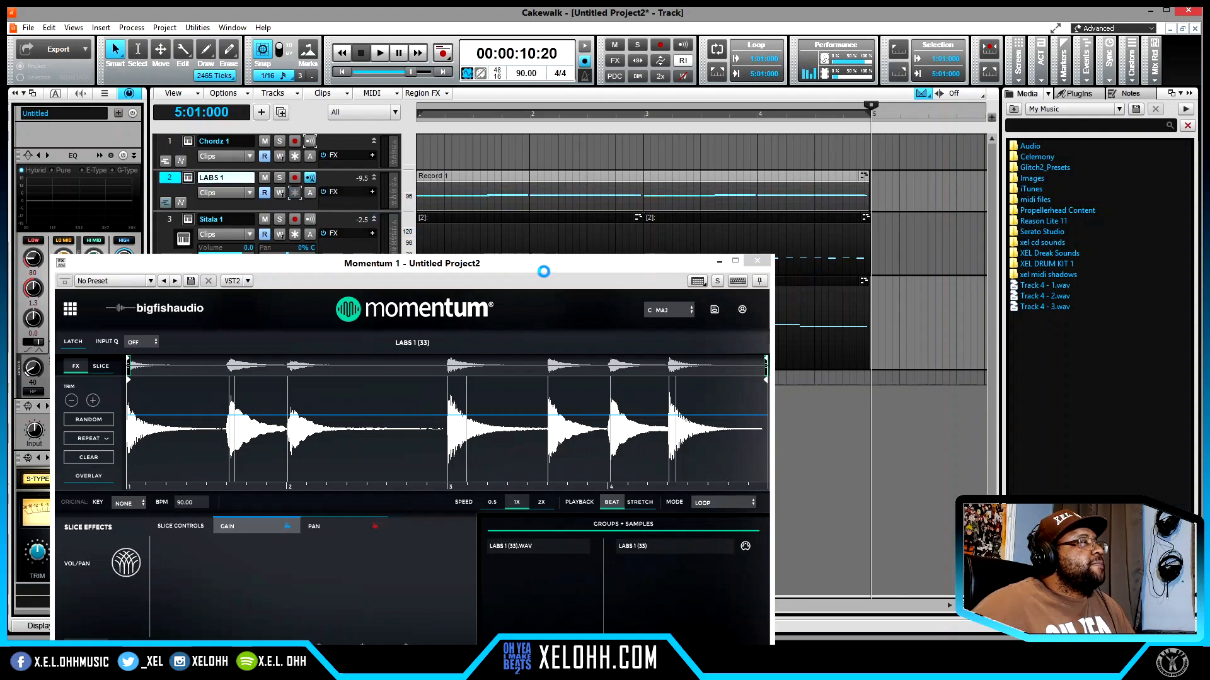
{"action": "left_click_drag", "start_coordinate": [543, 269], "coordinate": [658, 139]}
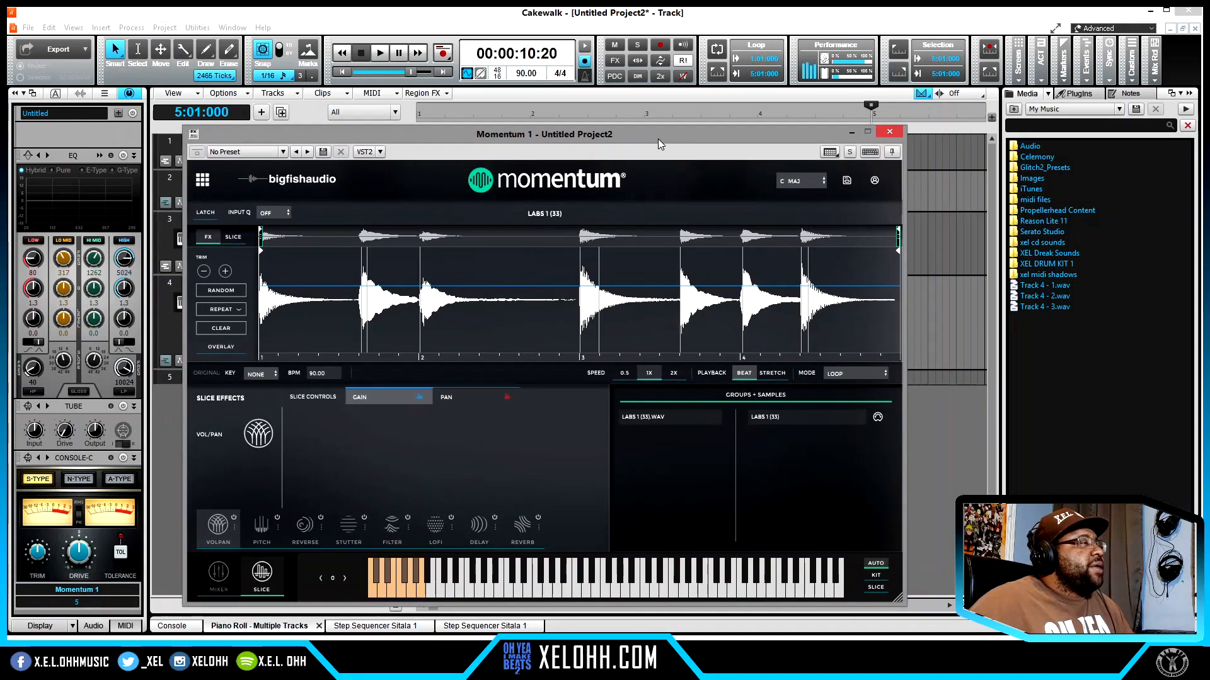
{"action": "left_click", "coordinate": [371, 592]}
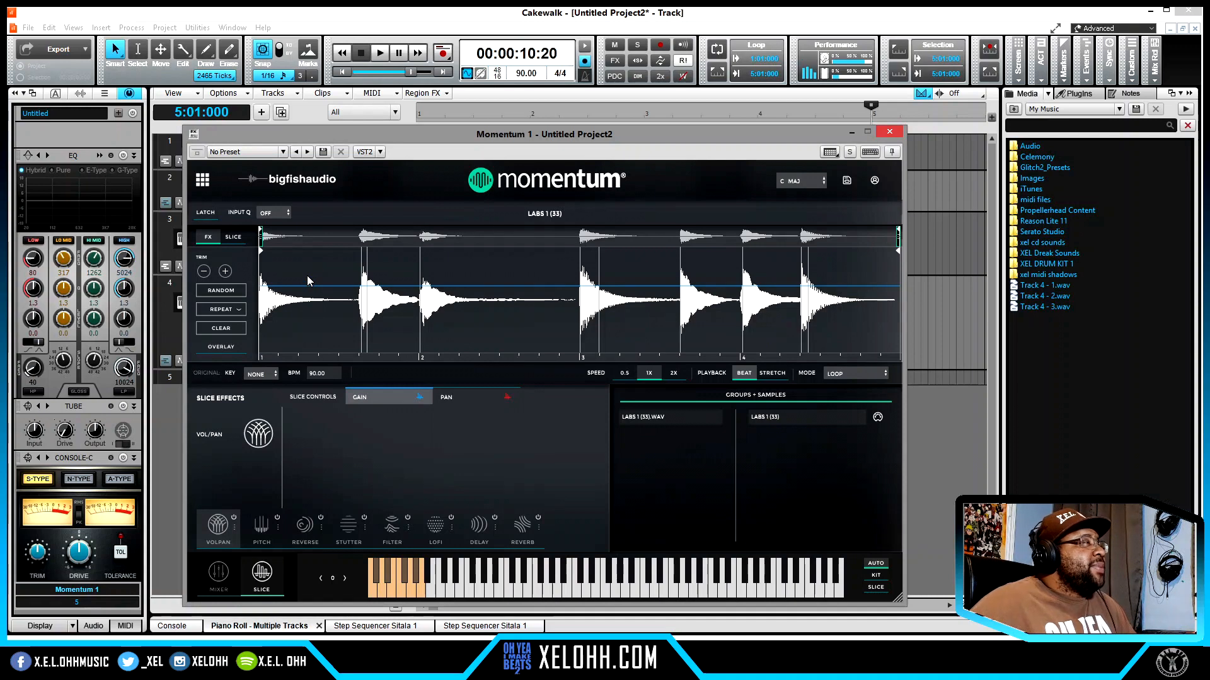
- Switch Momentum's waveform to slice editing, try a 1/4 slicing grid and settle on a 1/2 grid
{"action": "left_click", "coordinate": [233, 237]}
{"action": "left_click", "coordinate": [236, 280]}
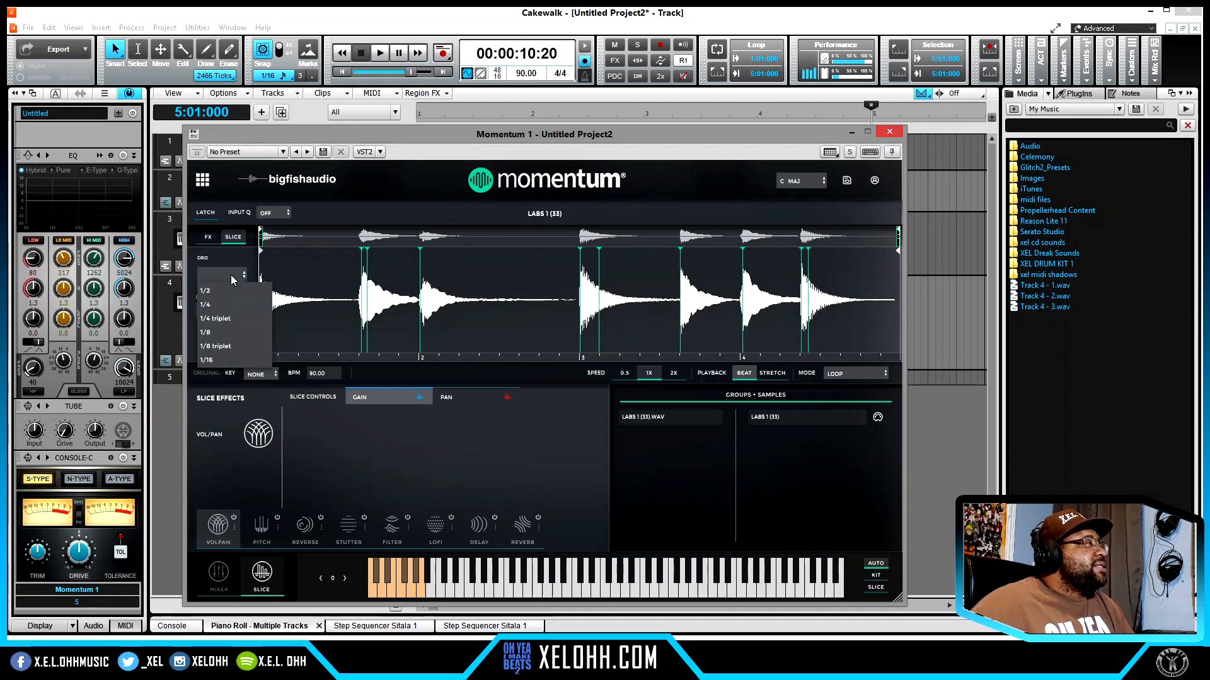
{"action": "left_click", "coordinate": [239, 307]}
{"action": "left_click", "coordinate": [236, 276]}
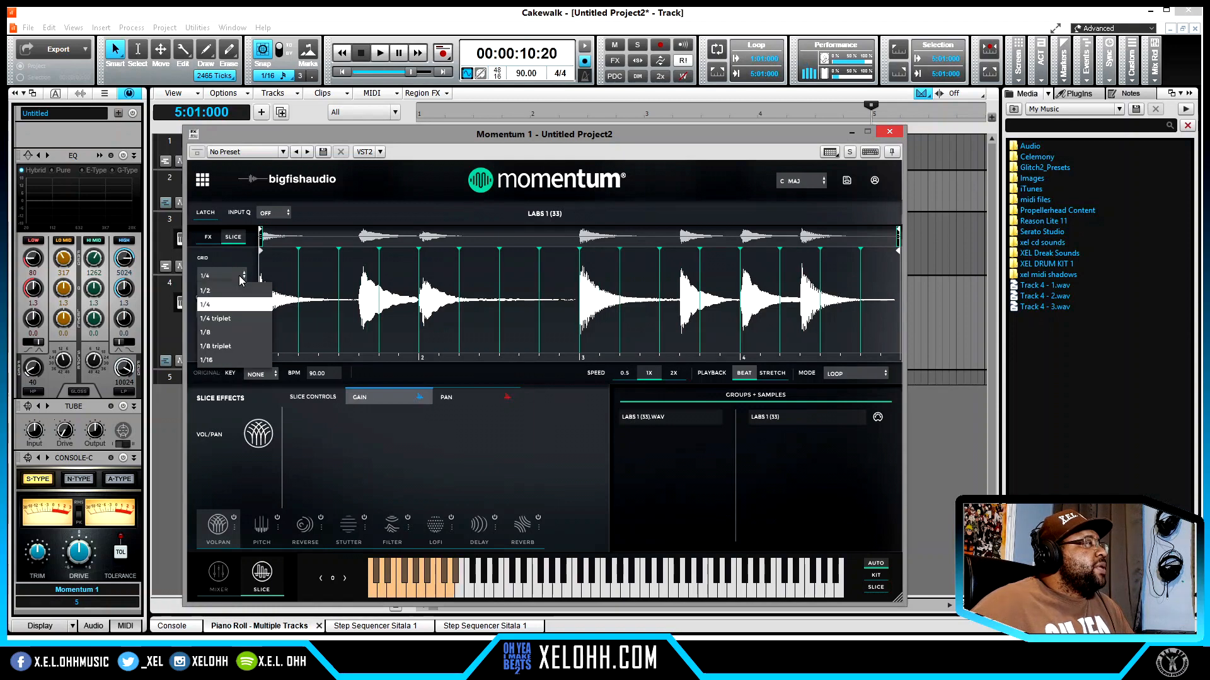
{"action": "left_click", "coordinate": [232, 295]}
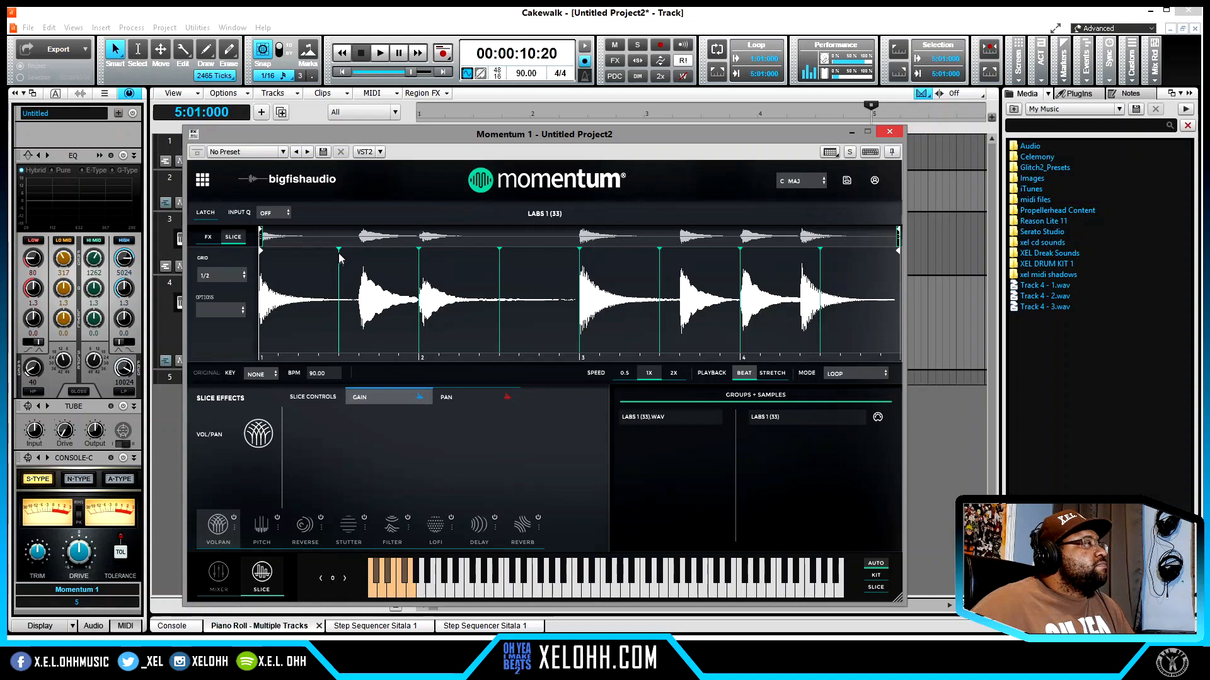
- Align Momentum's slice markers with the note attacks and remove the extra marker in the quiet tail before bar 3
{"action": "left_click_drag", "start_coordinate": [340, 255], "coordinate": [358, 259]}
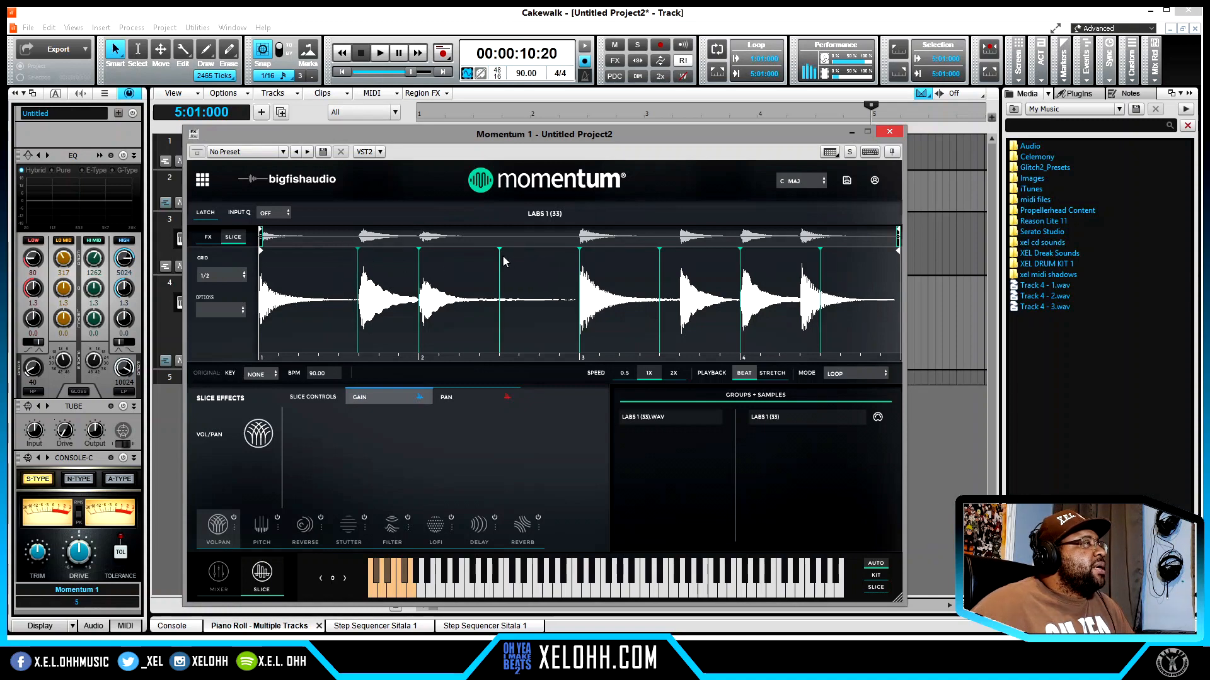
{"action": "mouse_move", "coordinate": [500, 254]}
{"action": "left_mouse_down"}
{"action": "mouse_move", "coordinate": [533, 253]}
{"action": "mouse_move", "coordinate": [421, 262]}
{"action": "left_mouse_up"}
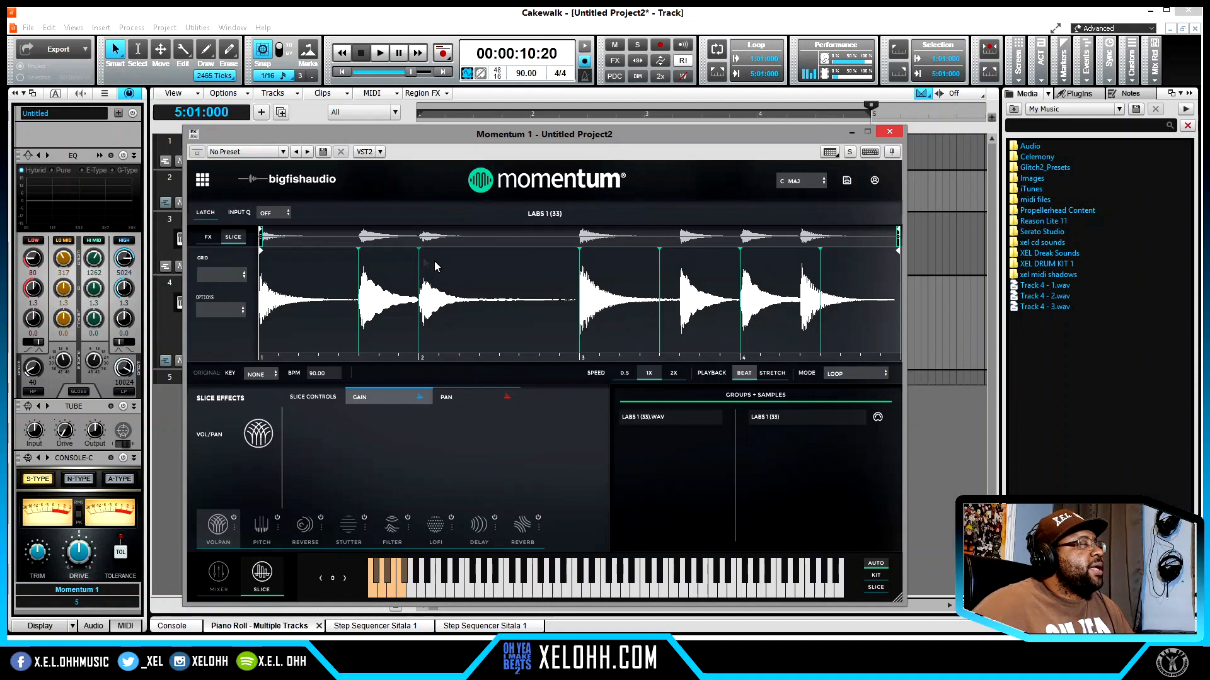
{"action": "left_click_drag", "start_coordinate": [660, 254], "coordinate": [679, 256]}
{"action": "left_click_drag", "start_coordinate": [819, 254], "coordinate": [804, 254]}
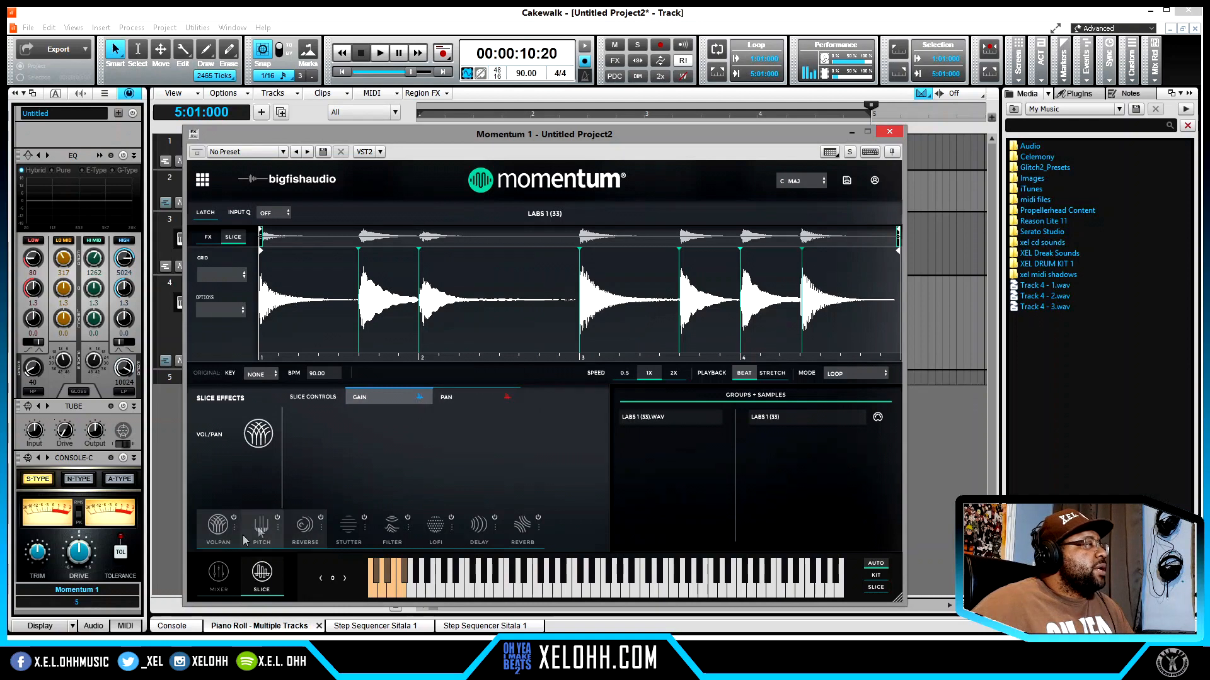
- Enable Momentum's Reverse effect and apply it to the second and last slices of the LABS 1 sample
{"action": "left_click", "coordinate": [303, 528]}
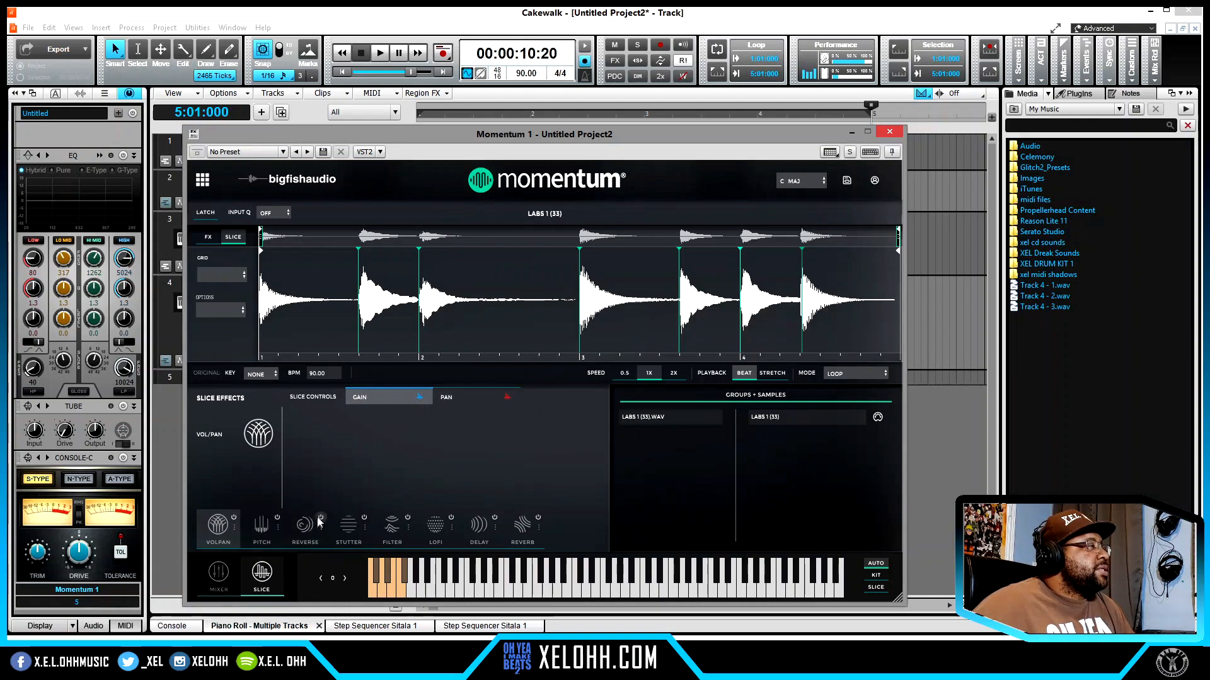
{"action": "left_click", "coordinate": [208, 237]}
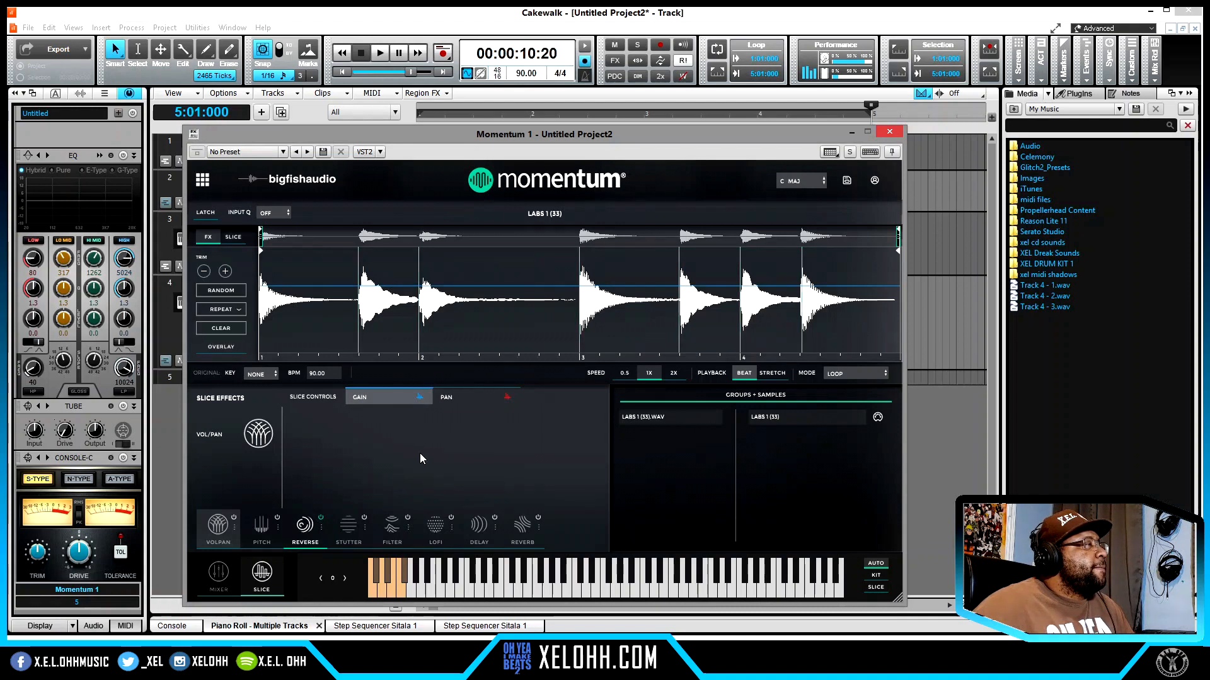
{"action": "left_click", "coordinate": [307, 528]}
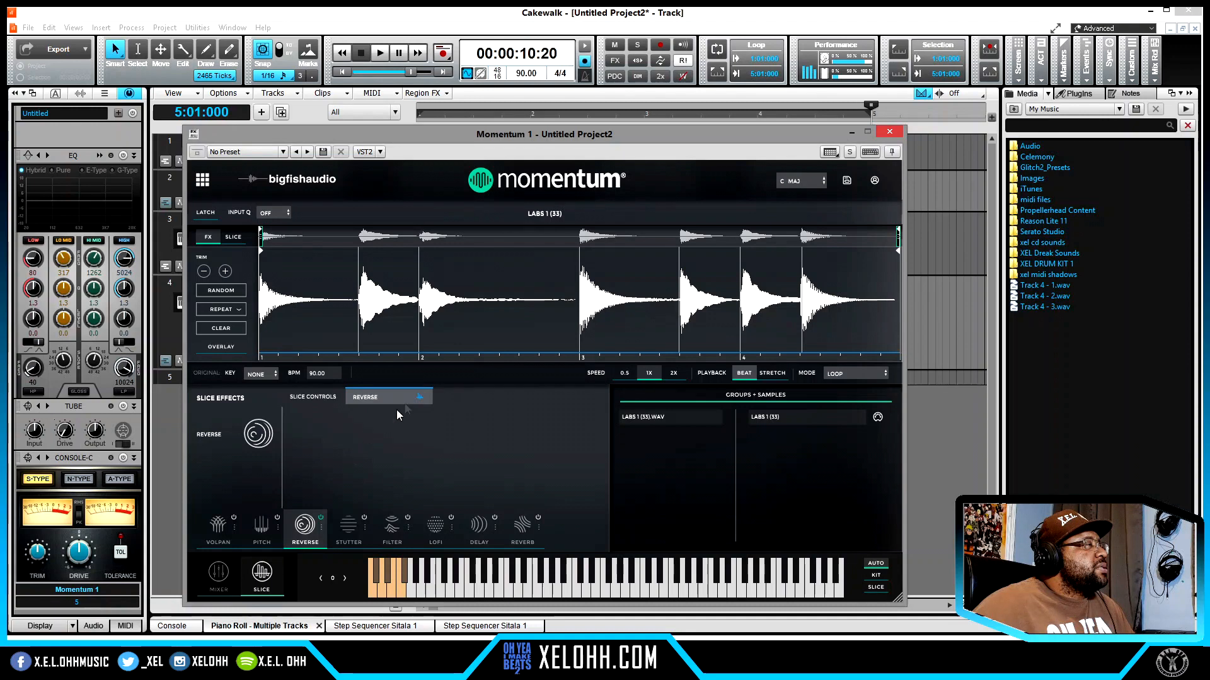
{"action": "left_click", "coordinate": [400, 302]}
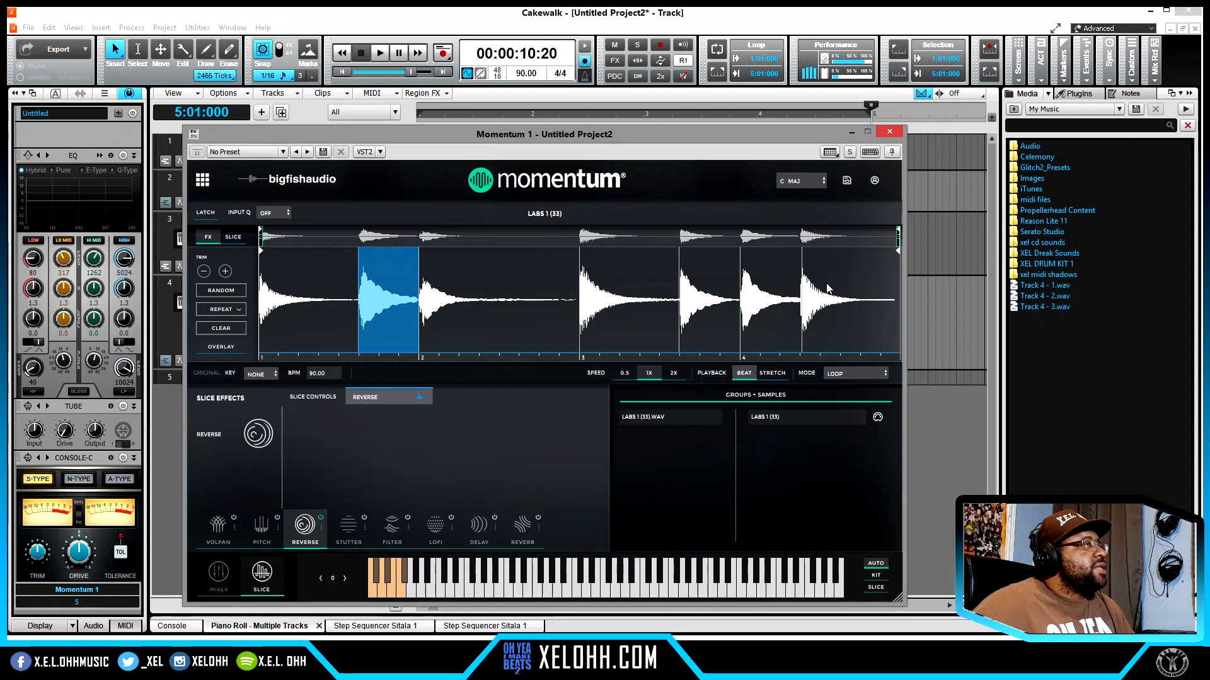
{"action": "left_click", "coordinate": [833, 322]}
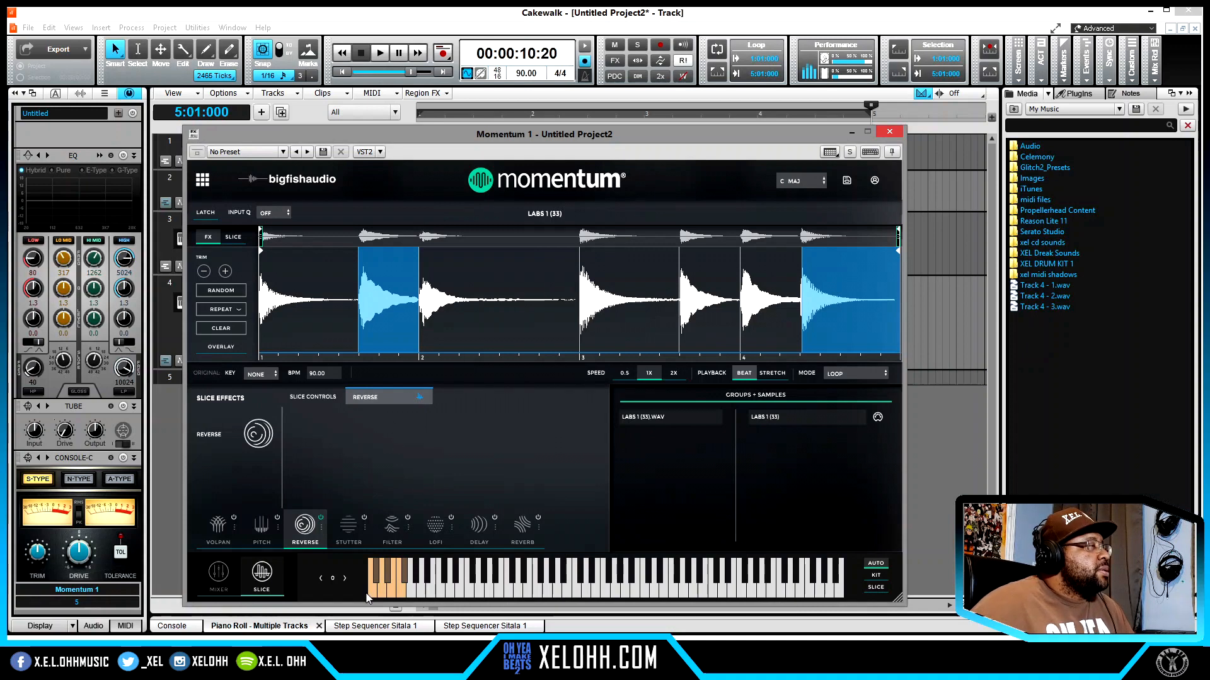
- Audition Momentum's slices one after another on its on-screen keyboard, through to the last slice
{"action": "left_click", "coordinate": [377, 585]}
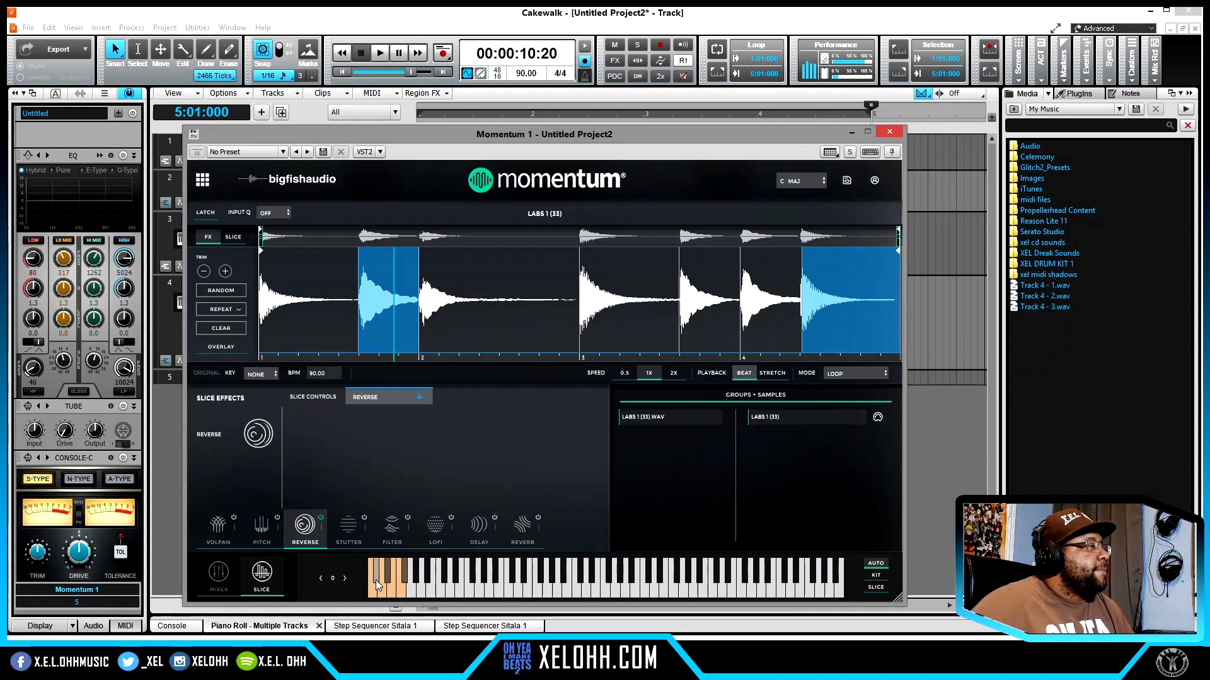
{"action": "left_click", "coordinate": [384, 591]}
{"action": "left_click", "coordinate": [387, 579]}
{"action": "left_click", "coordinate": [392, 592]}
{"action": "left_click", "coordinate": [401, 592]}
{"action": "left_click", "coordinate": [405, 585]}
{"action": "left_click", "coordinate": [403, 586]}
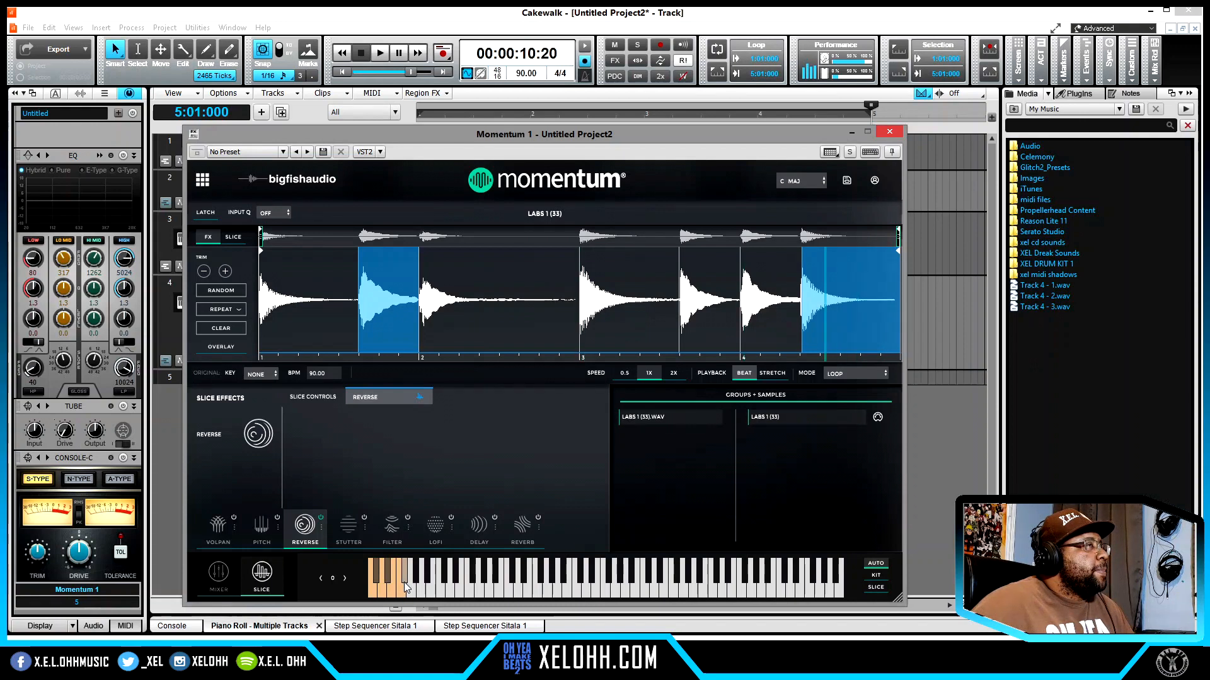
- Enable Momentum's Reverb effect, randomize its send level across the slices and close the plugin window
{"action": "left_click", "coordinate": [524, 531]}
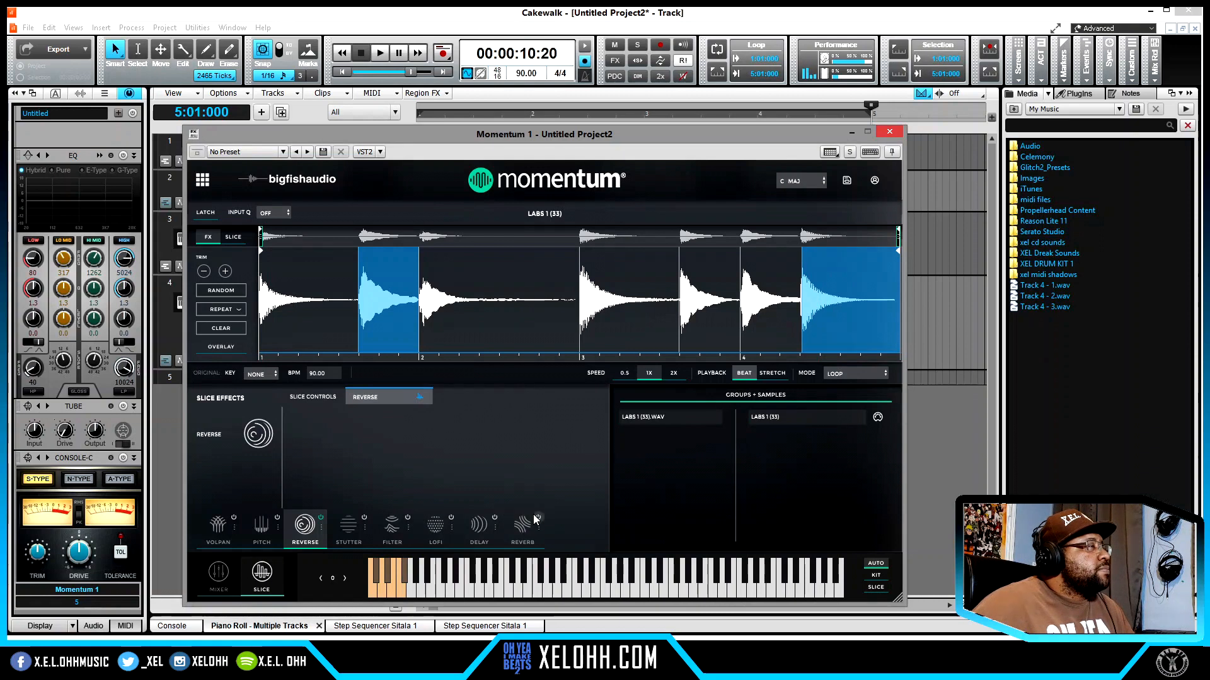
{"action": "left_click", "coordinate": [524, 540]}
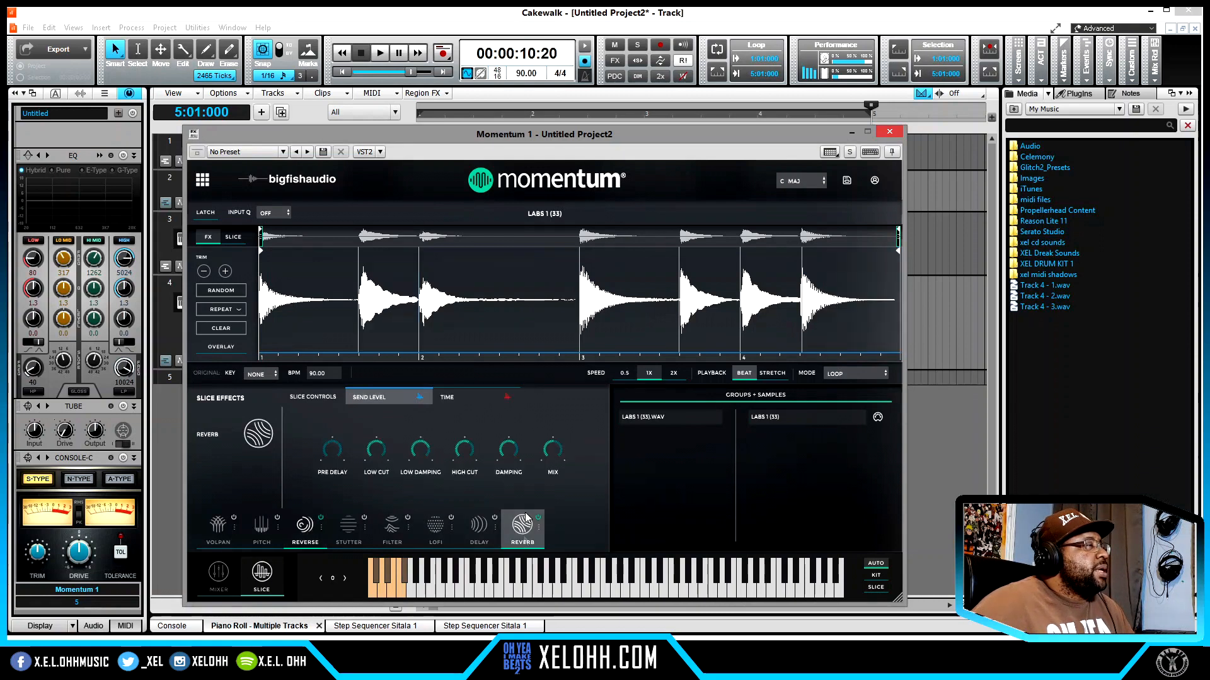
{"action": "left_click", "coordinate": [222, 295]}
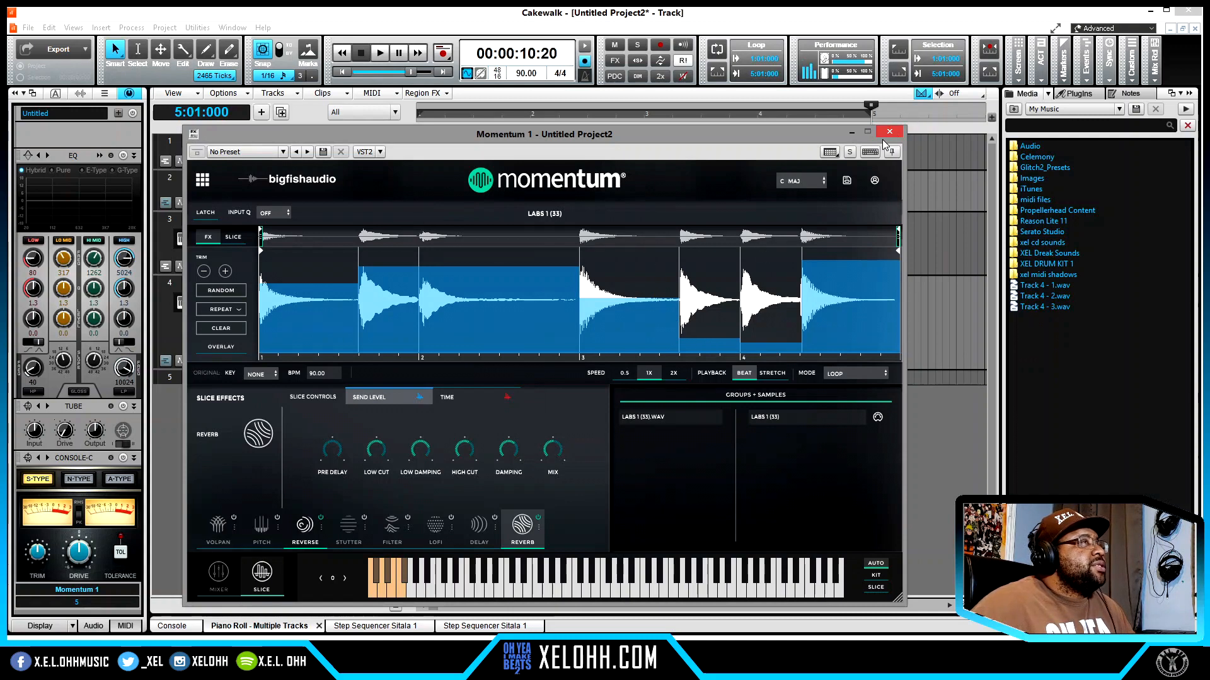
{"action": "left_click", "coordinate": [895, 131]}
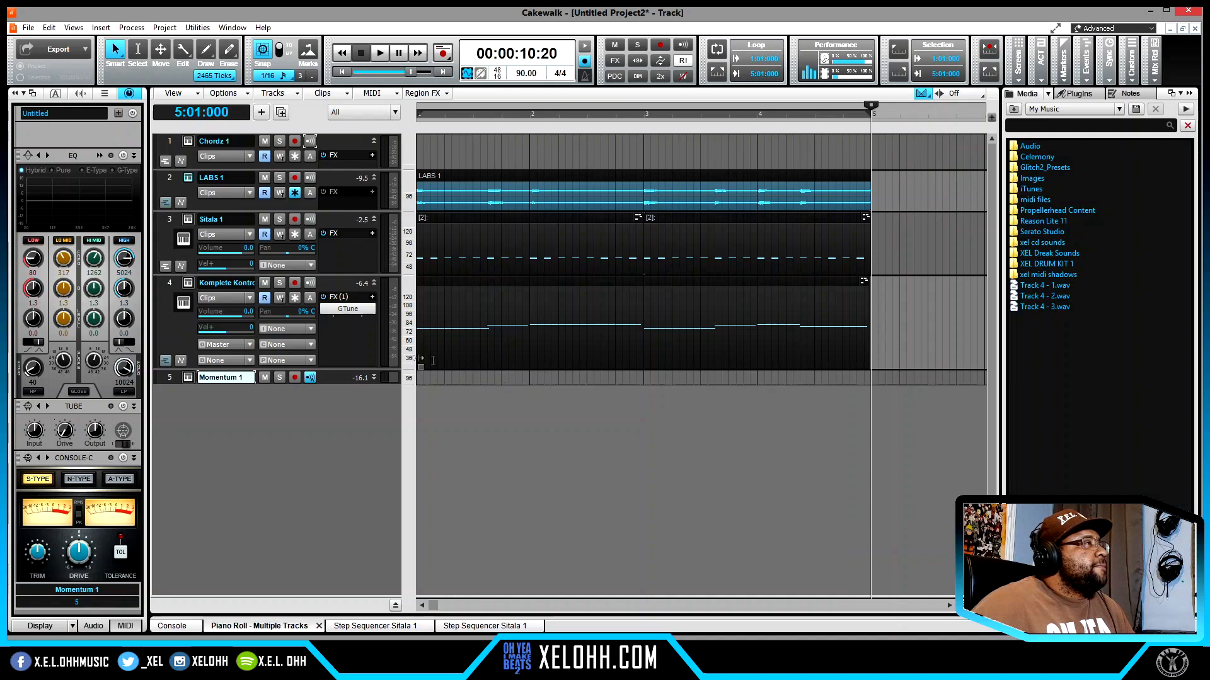
- Open the Momentum 1 track in the piano roll and enter half notes C2 and Db2 in bar 1
{"action": "double_click", "coordinate": [425, 379]}
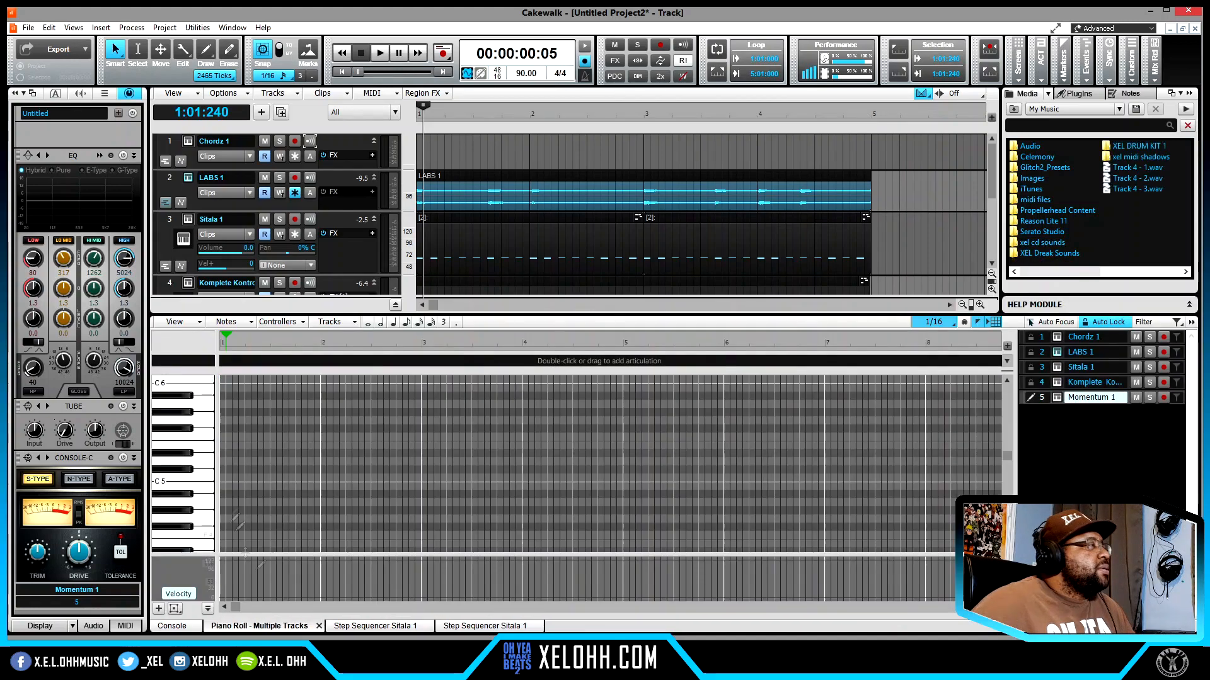
{"action": "scroll", "coordinate": [207, 531], "scroll_direction": "down", "scroll_amount": 10}
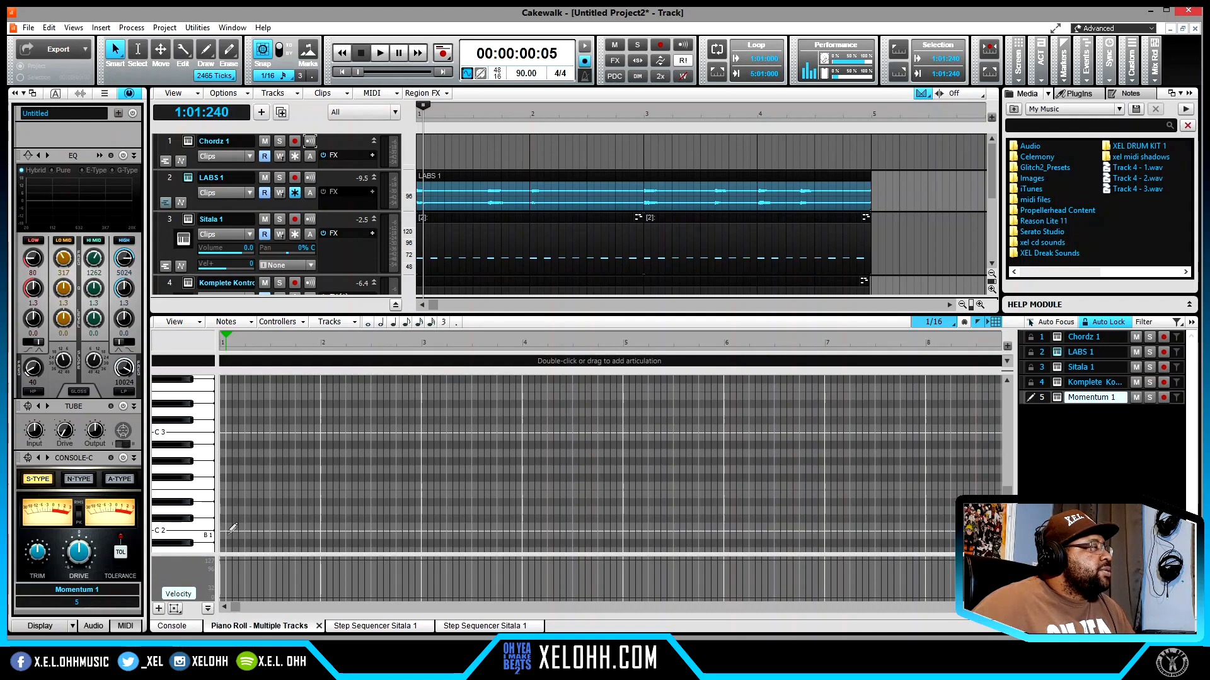
{"action": "mouse_move", "coordinate": [225, 527]}
{"action": "left_mouse_down"}
{"action": "mouse_move", "coordinate": [378, 529]}
{"action": "mouse_move", "coordinate": [275, 527]}
{"action": "mouse_move", "coordinate": [310, 504]}
{"action": "left_mouse_up"}
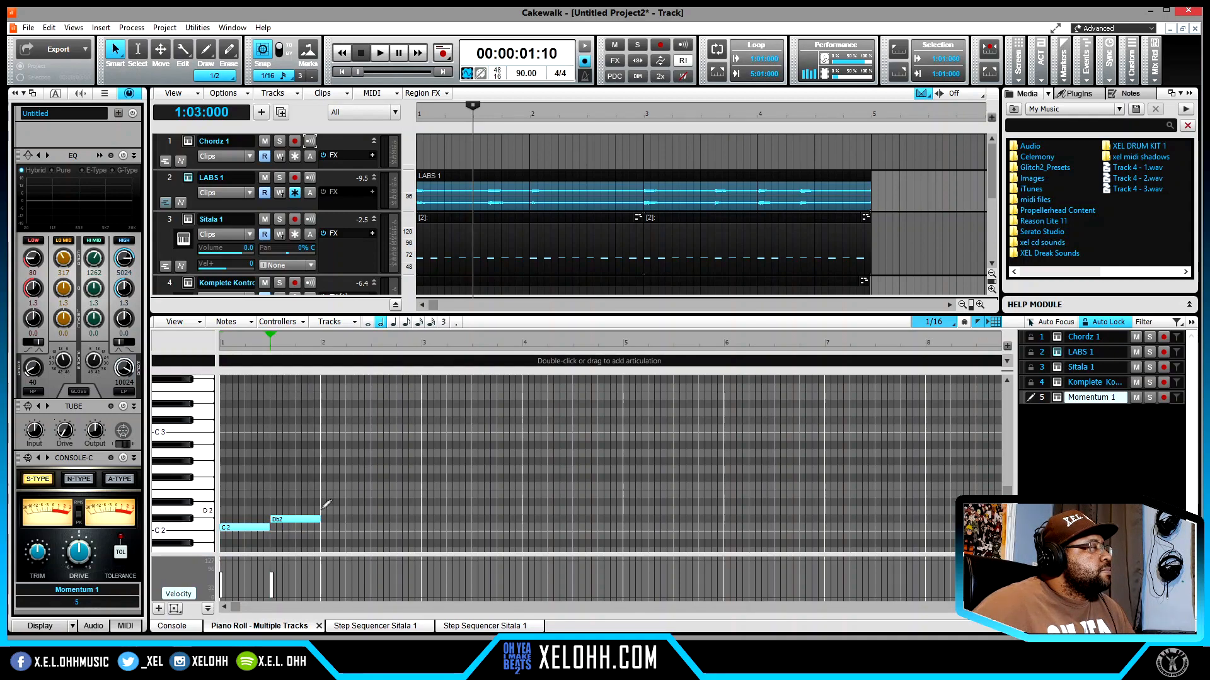
- Add four 1/8 C2 notes across the second half of bar 2 and delete the C2 half note at bar 1
{"action": "left_click", "coordinate": [376, 527]}
{"action": "left_click", "coordinate": [389, 527]}
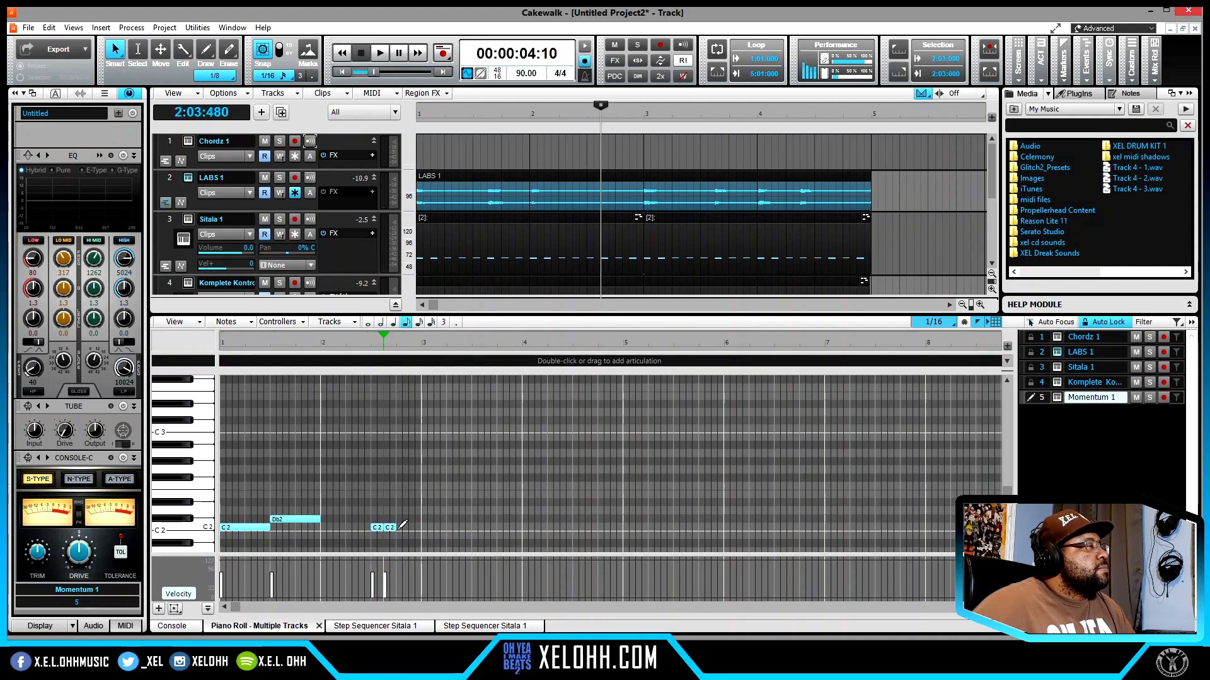
{"action": "left_click", "coordinate": [402, 528]}
{"action": "left_click", "coordinate": [413, 527]}
{"action": "left_click", "coordinate": [246, 528]}
{"action": "right_click", "coordinate": [247, 528]}
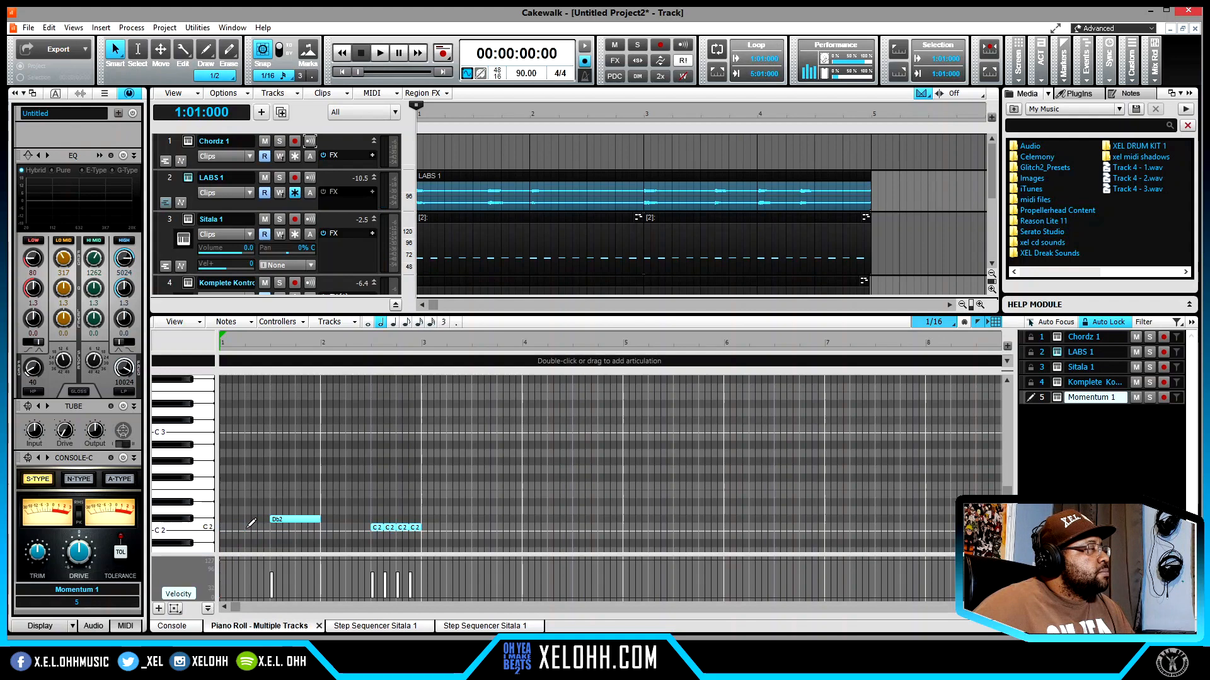
- Copy the Db2 note and the four C2 notes two bars later, then delete the copied C2 notes
{"action": "left_click_drag", "start_coordinate": [431, 543], "coordinate": [271, 509]}
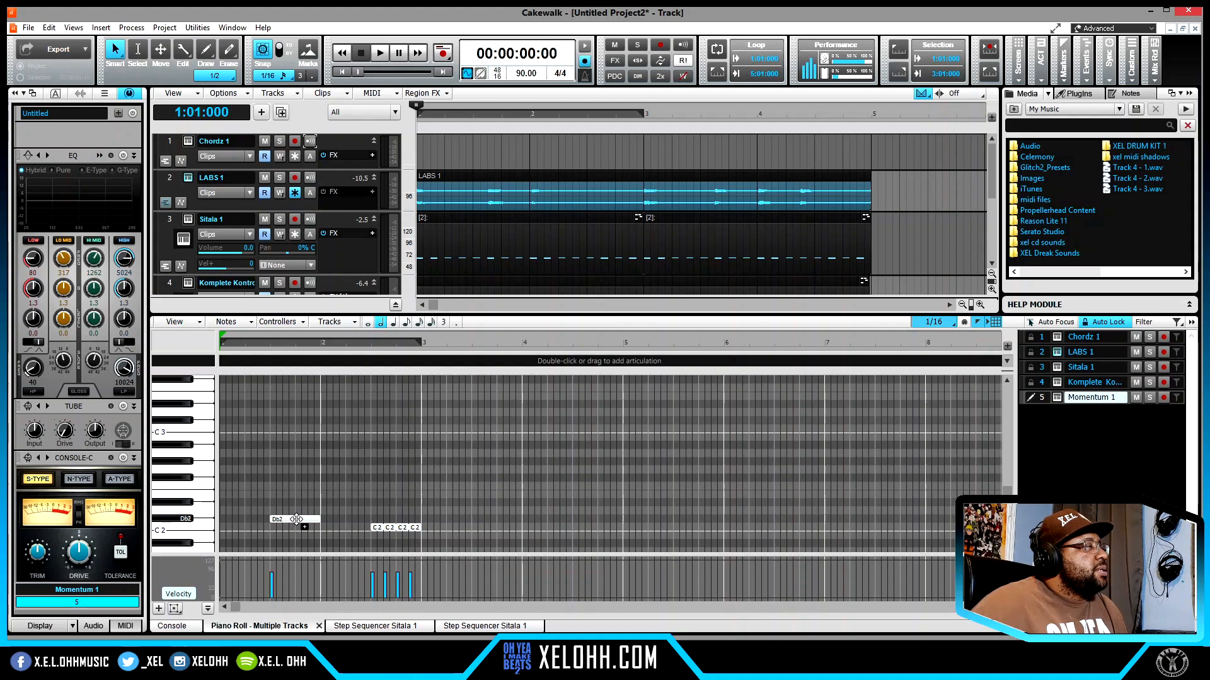
{"action": "left_click_drag", "start_coordinate": [296, 519], "coordinate": [497, 516]}
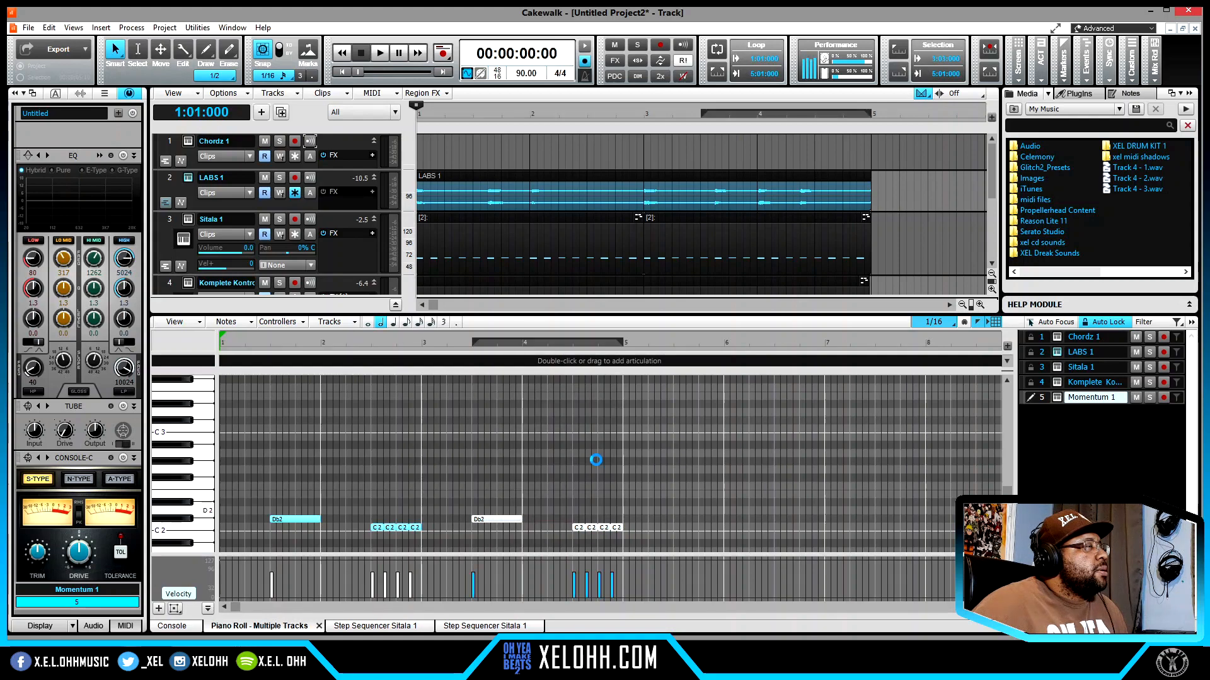
{"action": "left_click", "coordinate": [590, 513]}
{"action": "left_click_drag", "start_coordinate": [587, 518], "coordinate": [587, 515]}
{"action": "key", "text": "Delete"}
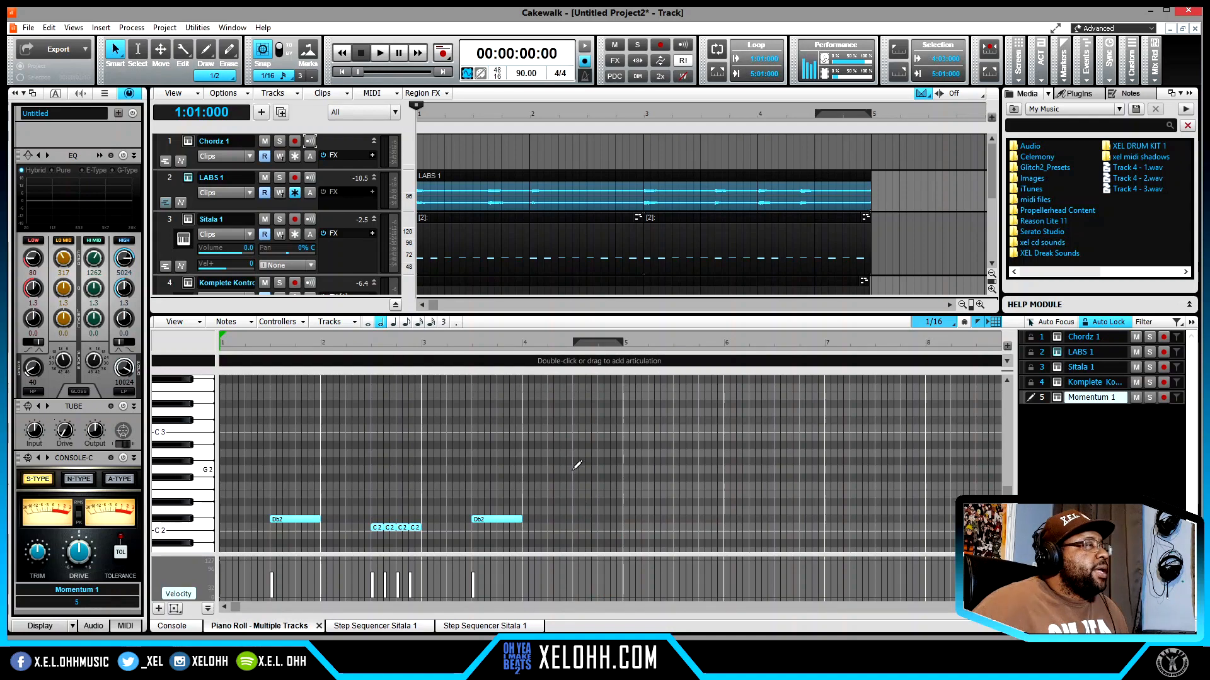
- Add an F#2 half note at 4:03:000 and play the beat from the start
{"action": "left_click", "coordinate": [574, 469]}
{"action": "left_click_drag", "start_coordinate": [602, 482], "coordinate": [602, 483]}
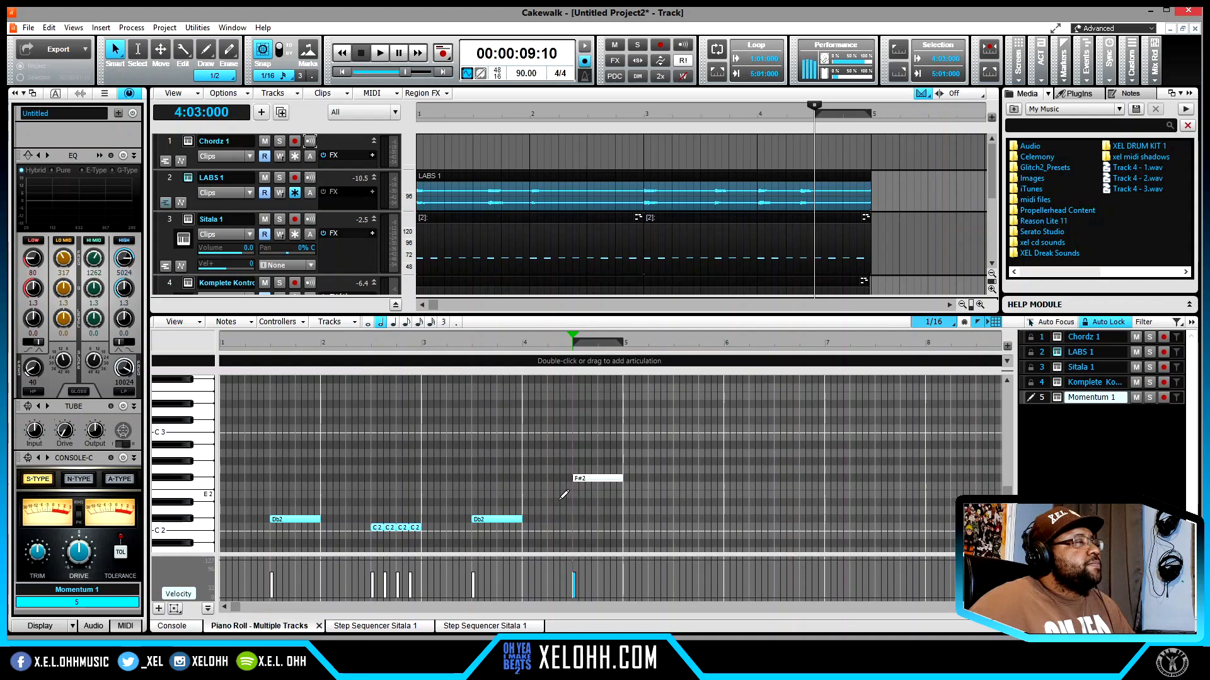
{"action": "key", "text": "w"}
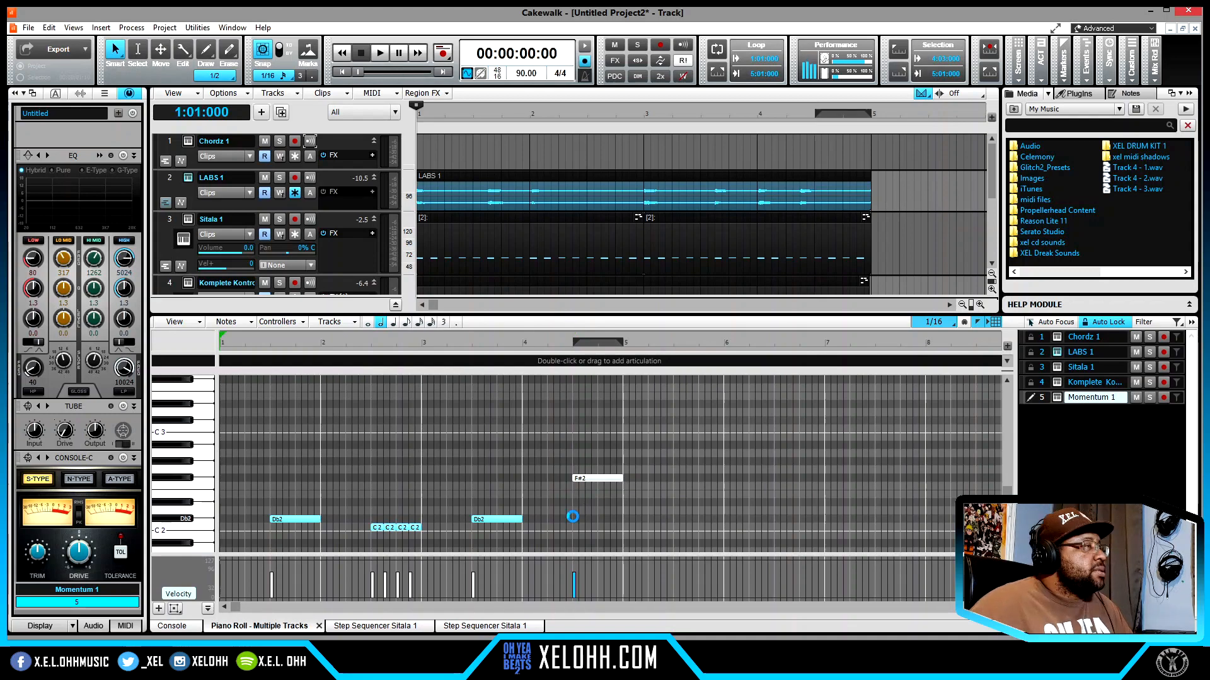
{"action": "key", "text": "space"}
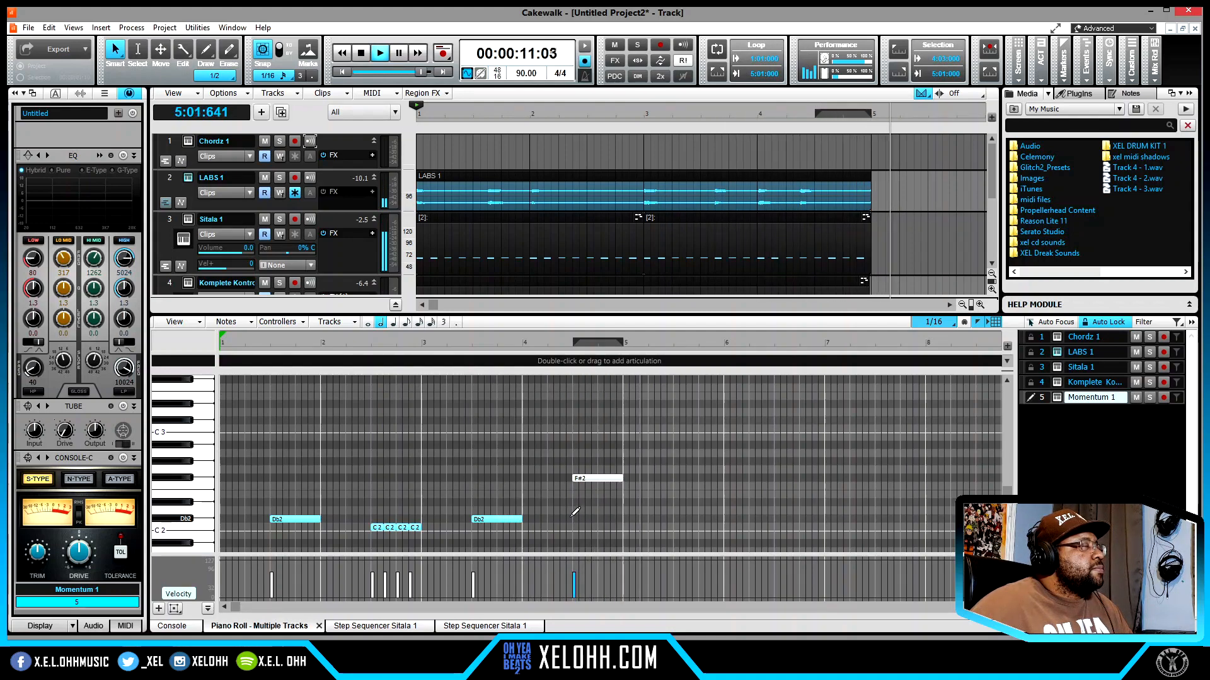
{"action": "key", "text": "space"}
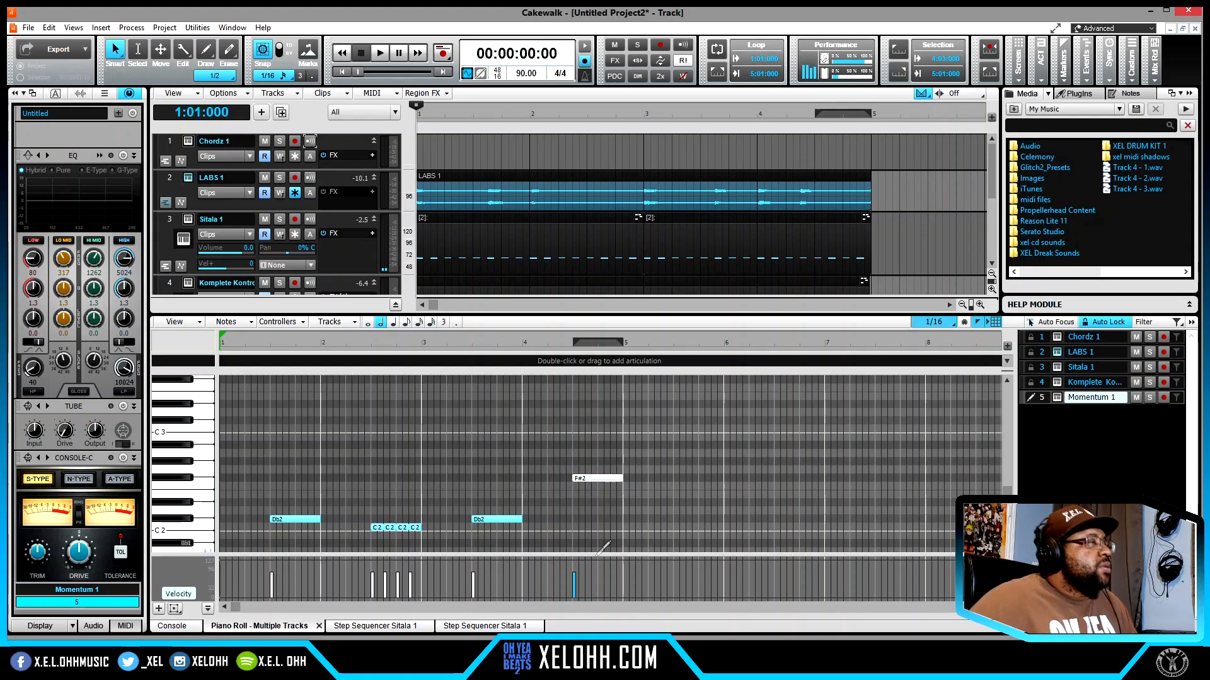